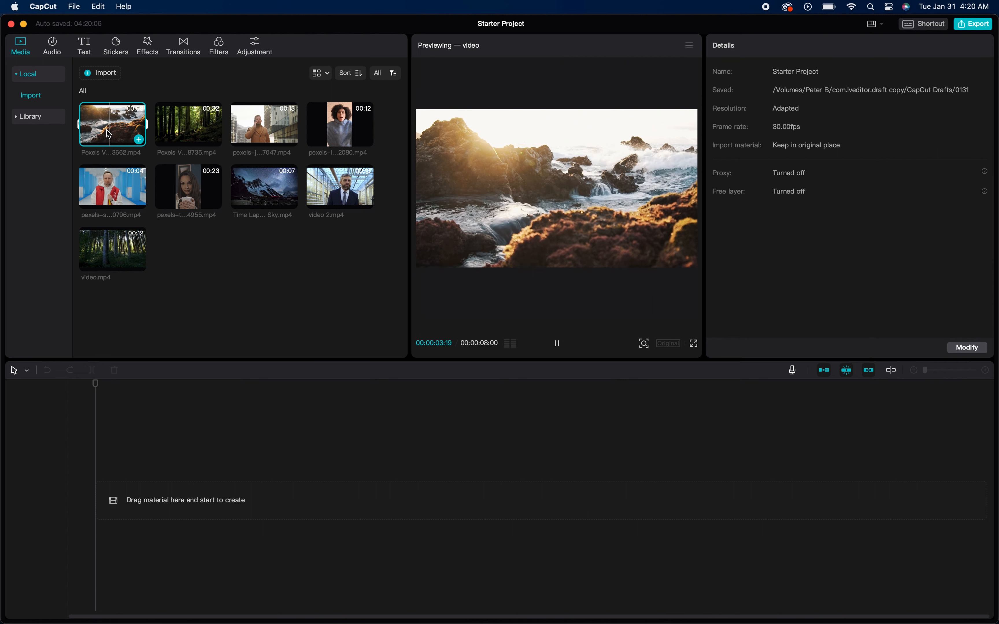
Place the Pexels coastal rocks clip (ending 3662.mp4) at the start of the timeline and select it
drag(110, 123, 95, 498)
click(130, 501)
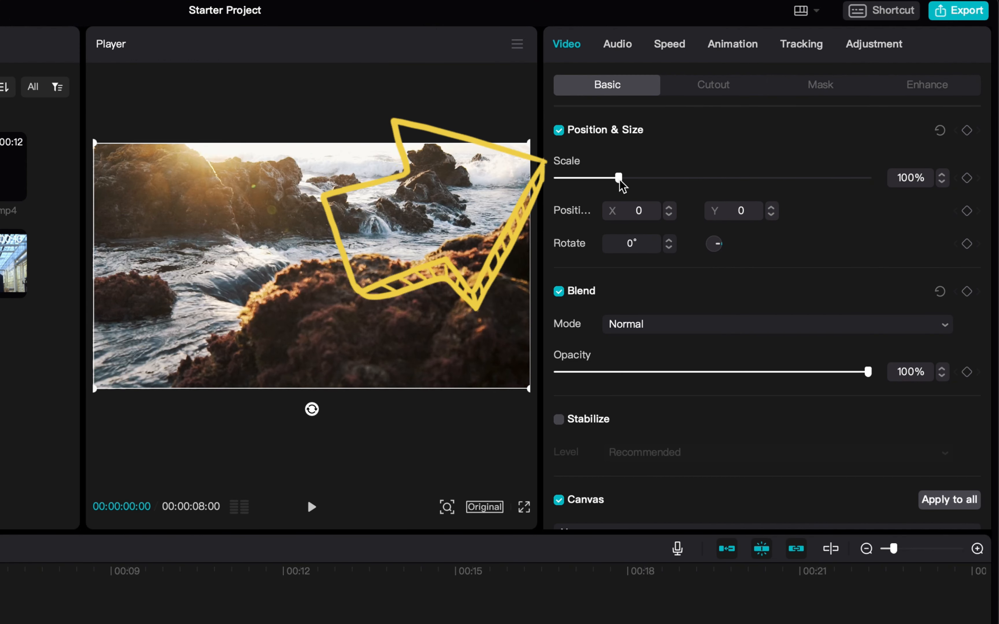
Try scaling the clip up to about 119%, and reset its Position & Size settings
mouse_move(619, 180)
mouse_down()
mouse_move(672, 182)
mouse_move(598, 190)
mouse_move(634, 194)
mouse_up()
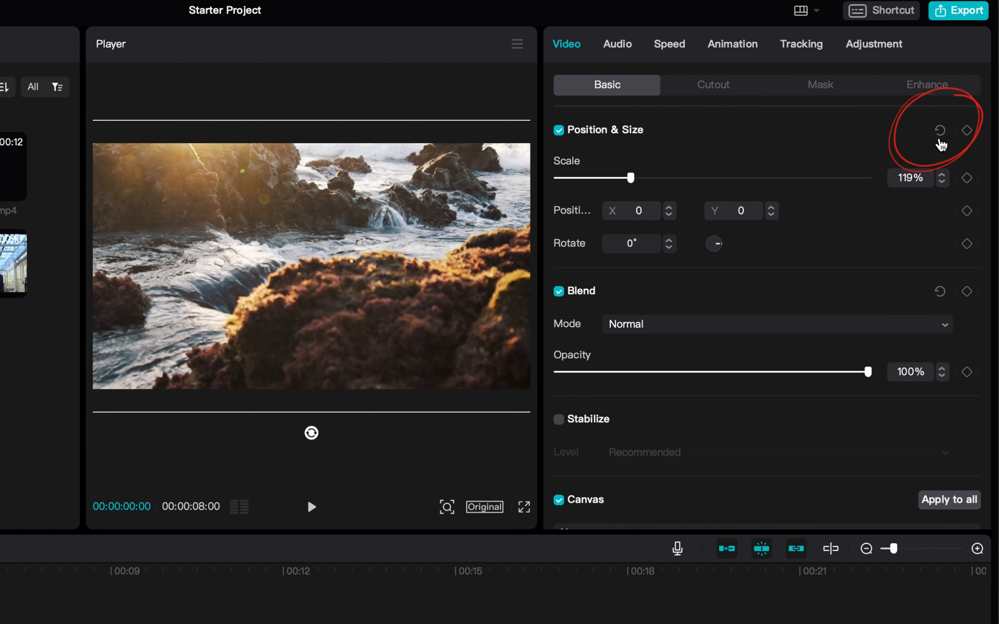
click(940, 131)
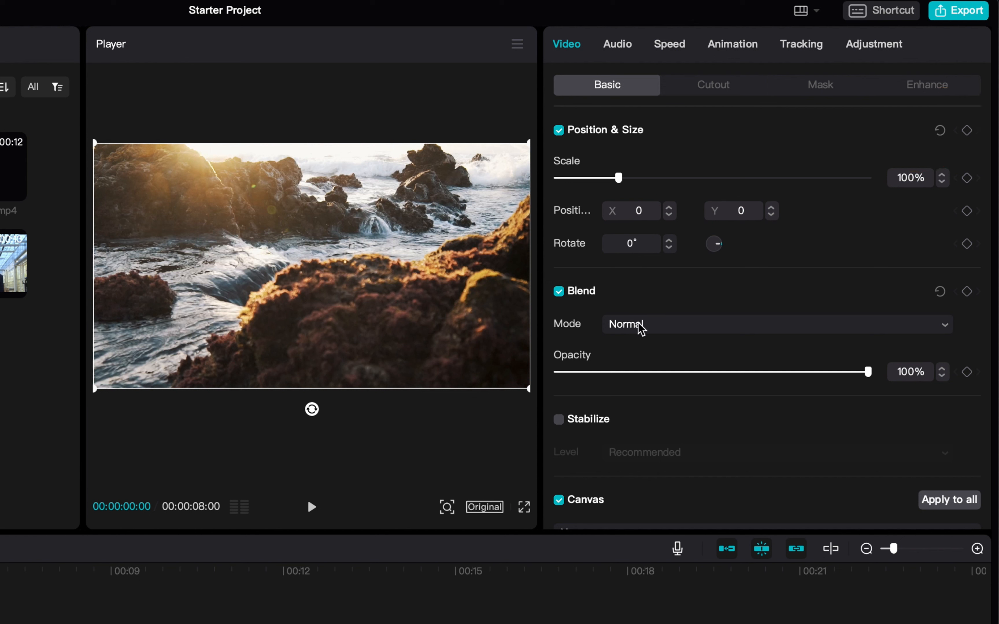
Try the Color dodge, Linear burn, Hard light and Darken blend modes on the clip, and return the mode to Normal
click(668, 324)
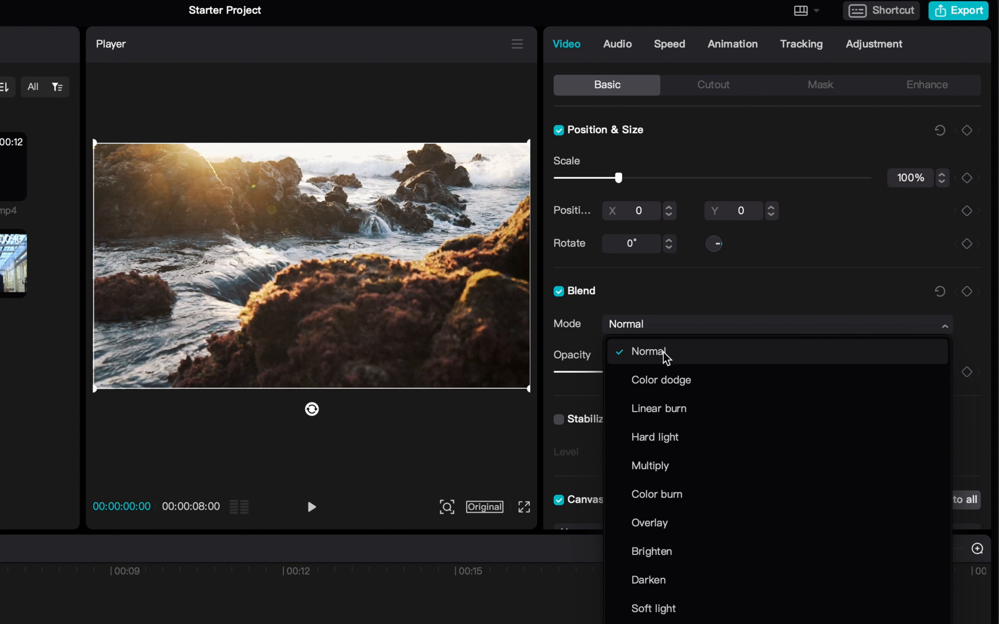
click(679, 380)
click(679, 327)
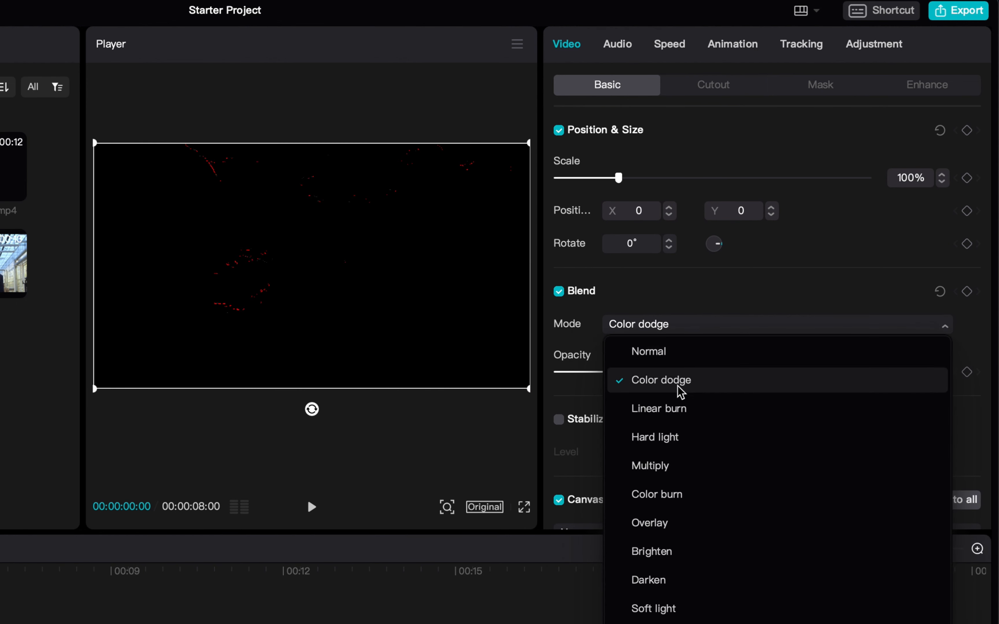
click(671, 411)
click(684, 329)
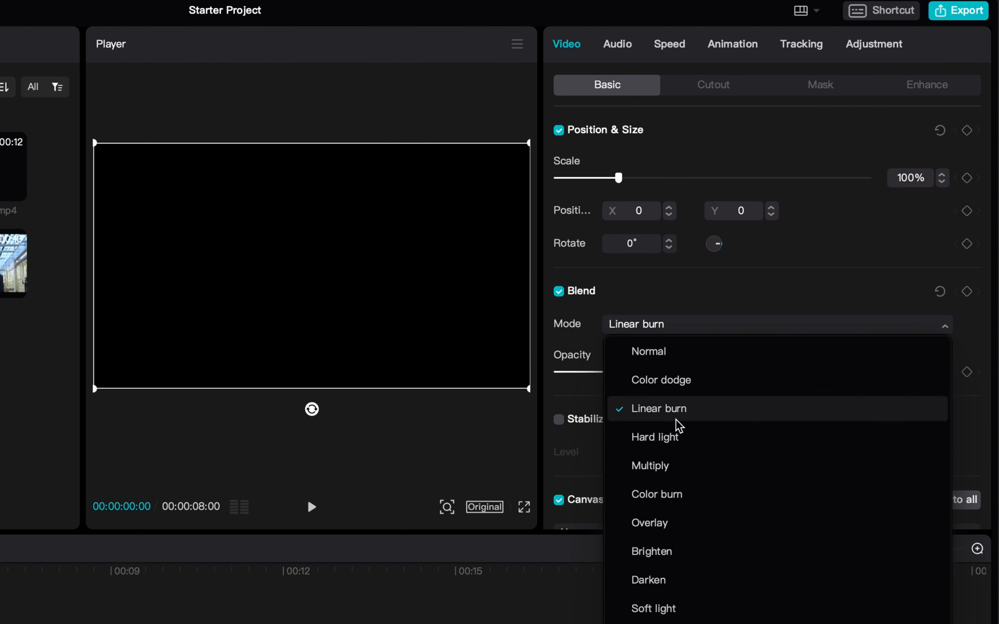
click(677, 440)
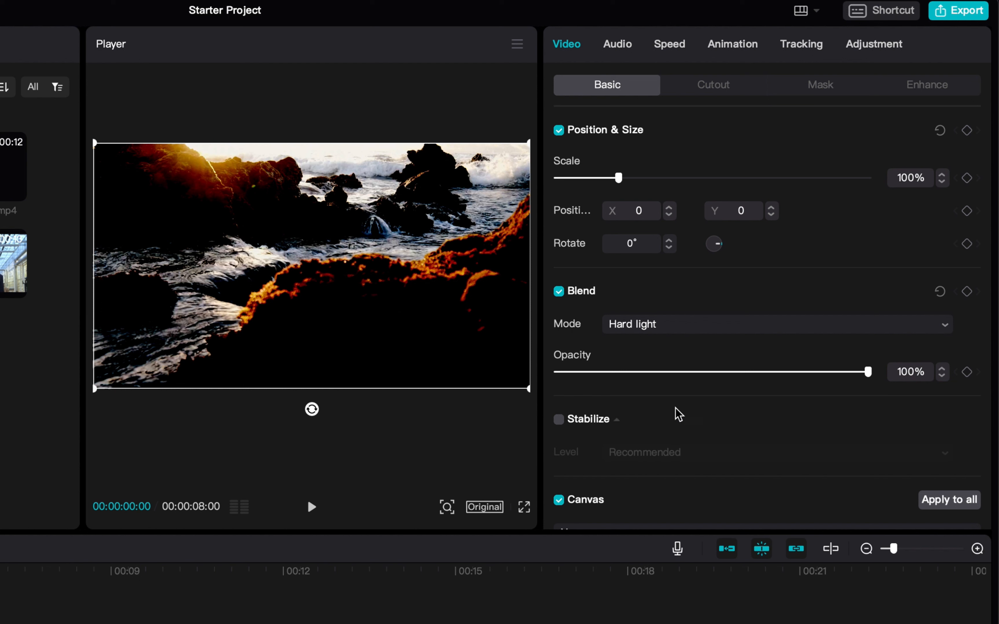
click(628, 324)
click(659, 578)
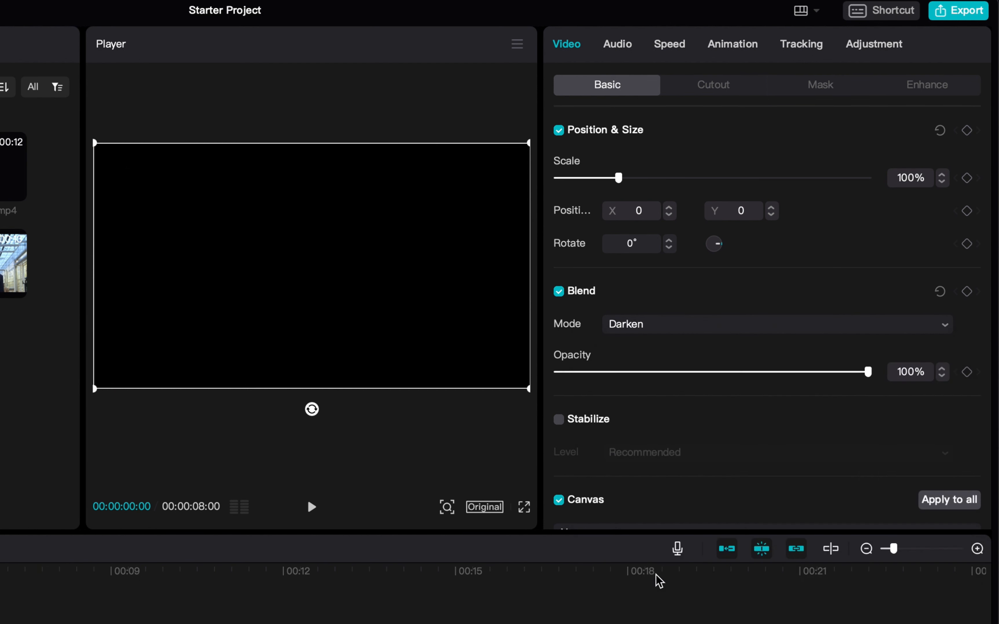
click(640, 326)
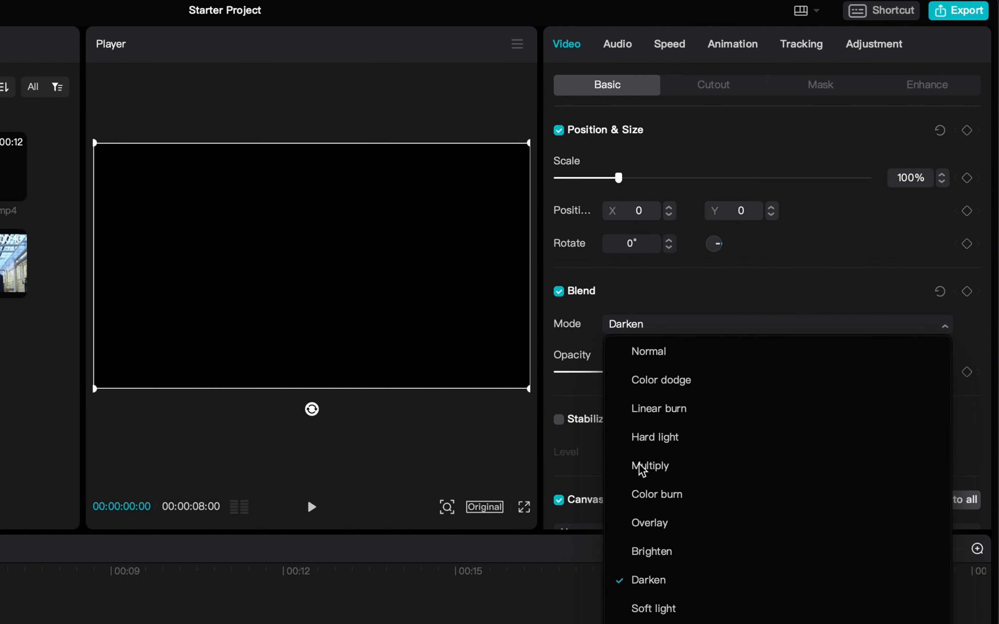
click(646, 352)
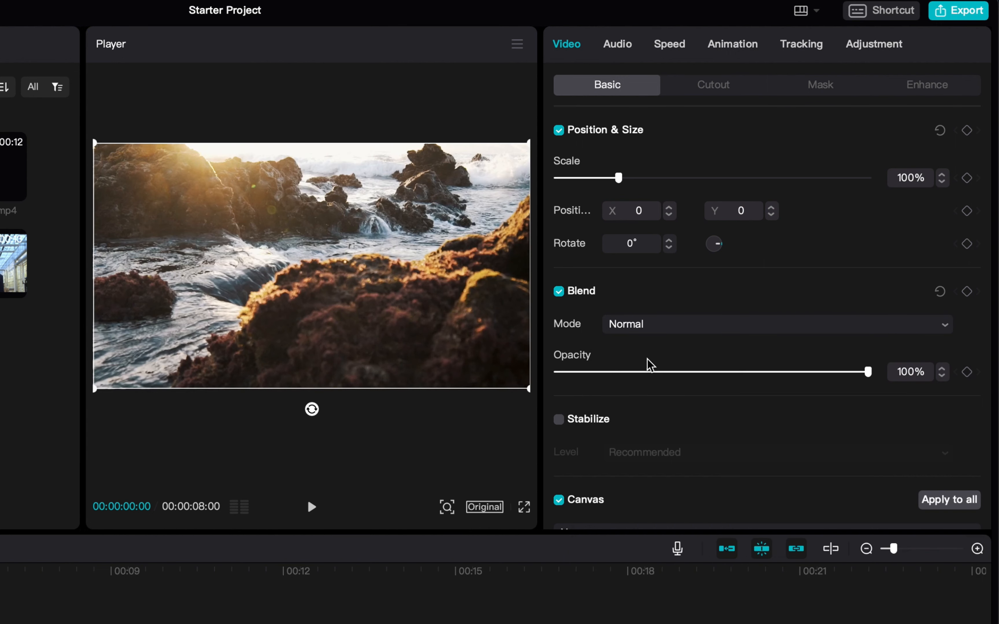
Try out the clip's Opacity adjustment, and toggle Stabilize on and off again
mouse_move(872, 375)
mouse_down()
mouse_move(690, 387)
mouse_move(888, 391)
mouse_up()
scroll(677, 409, down, 1)
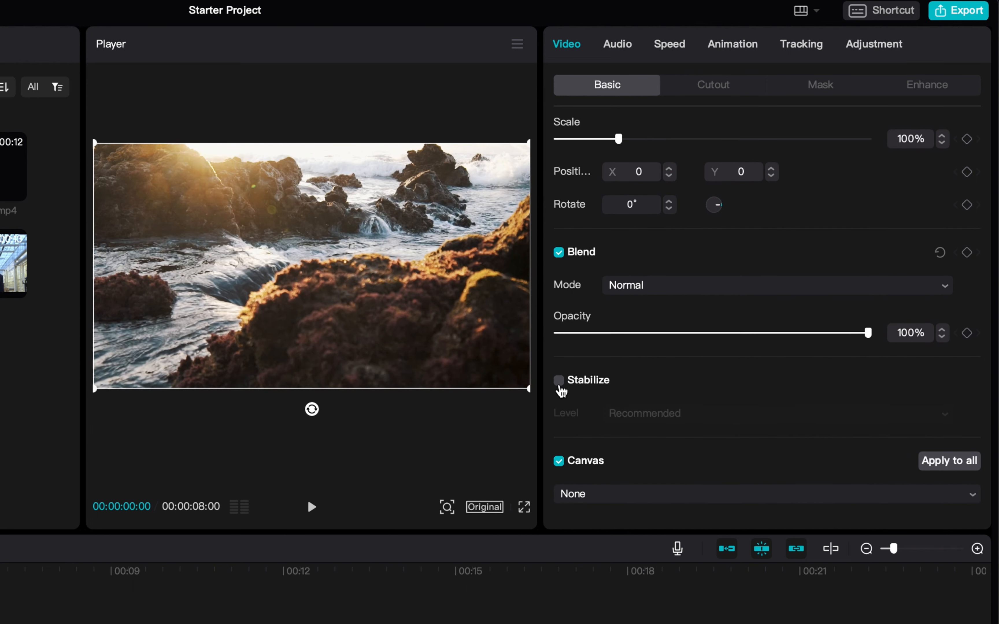
click(560, 388)
click(560, 389)
Set the clip's canvas background to Blur and try several of the blur strengths
click(612, 497)
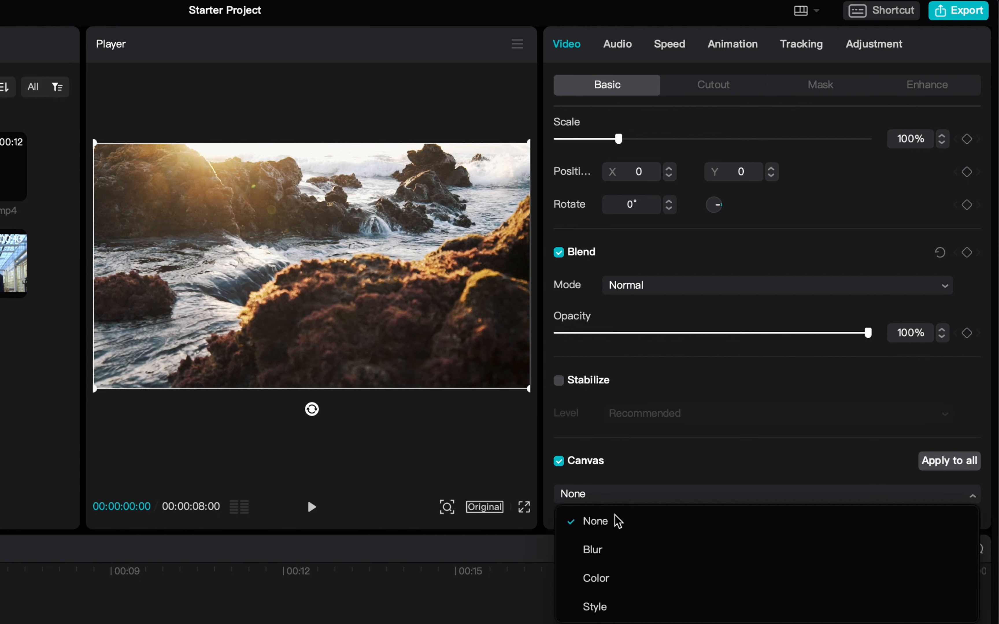
click(618, 549)
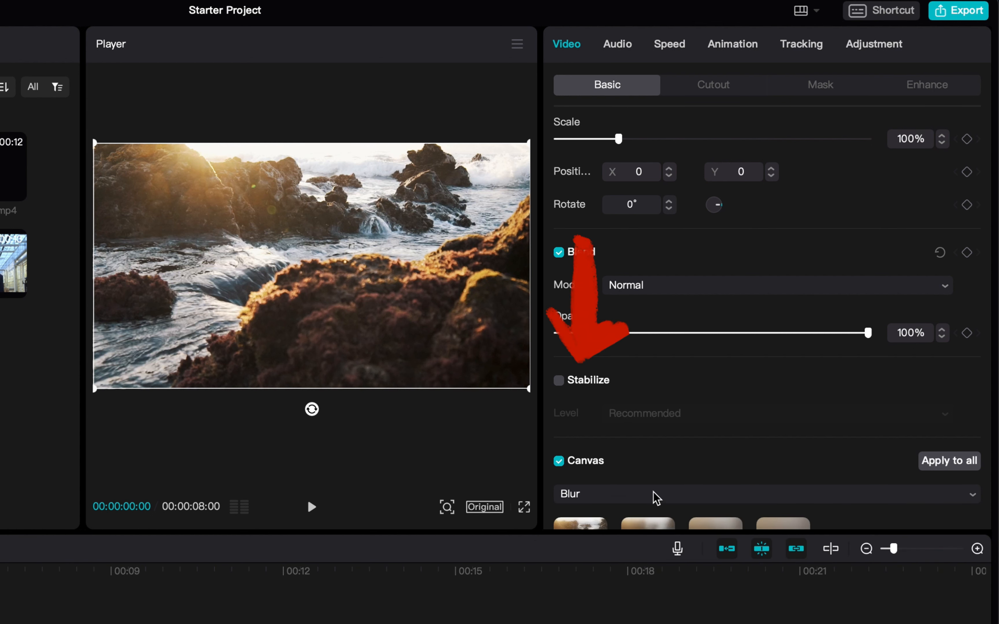
scroll(656, 498, down, 3)
click(589, 485)
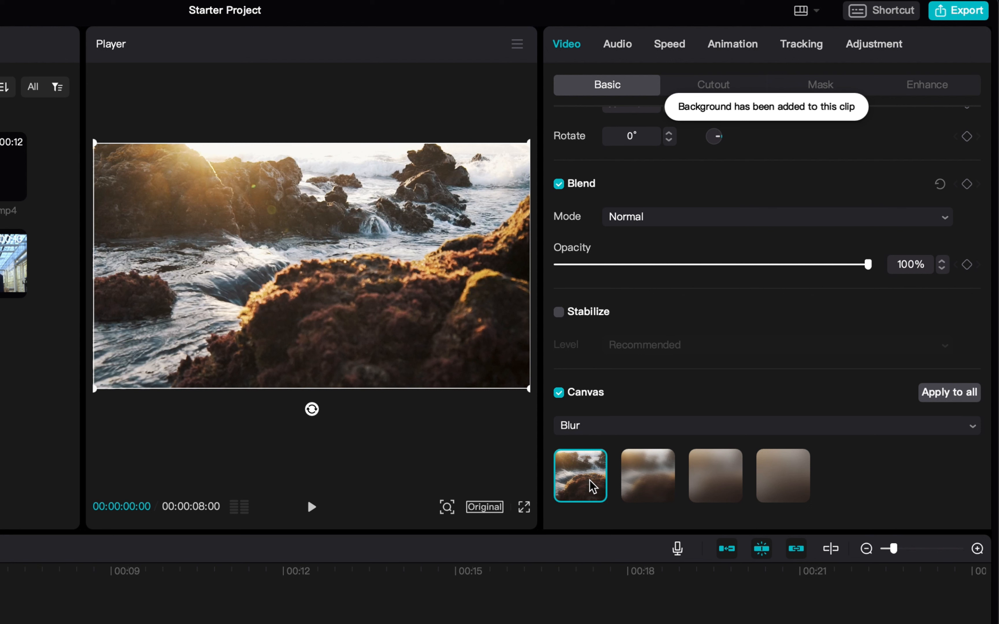
click(649, 488)
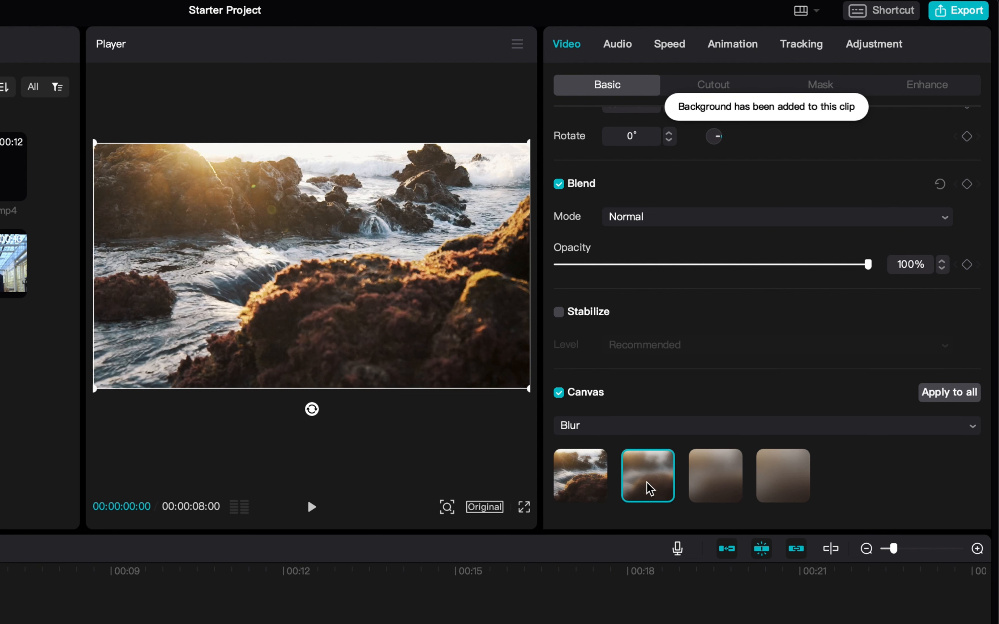
click(701, 486)
click(594, 489)
Set the clip's canvas background back to None and disable the Canvas option
click(637, 433)
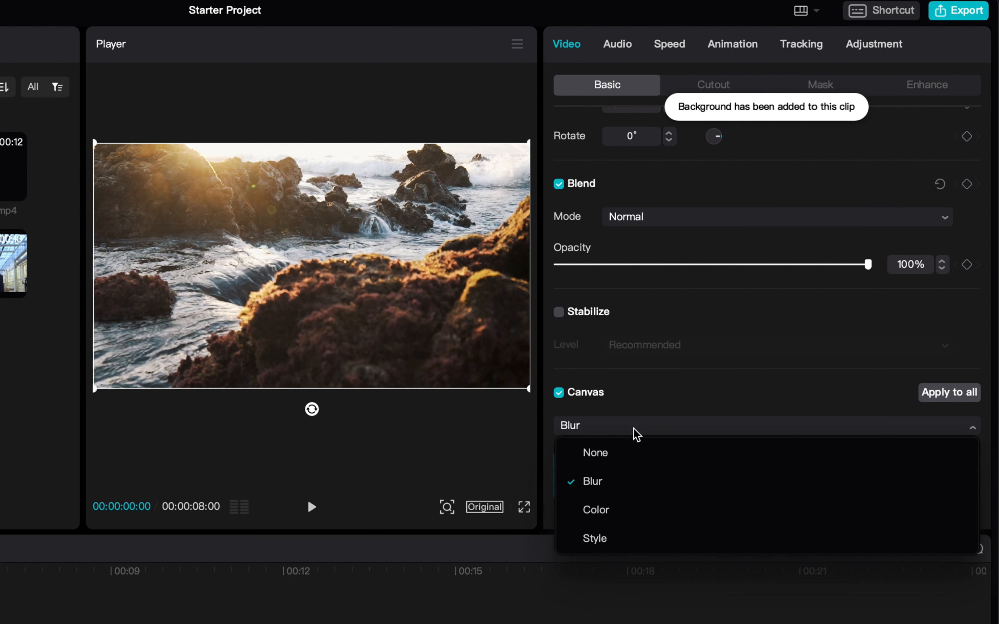
click(602, 480)
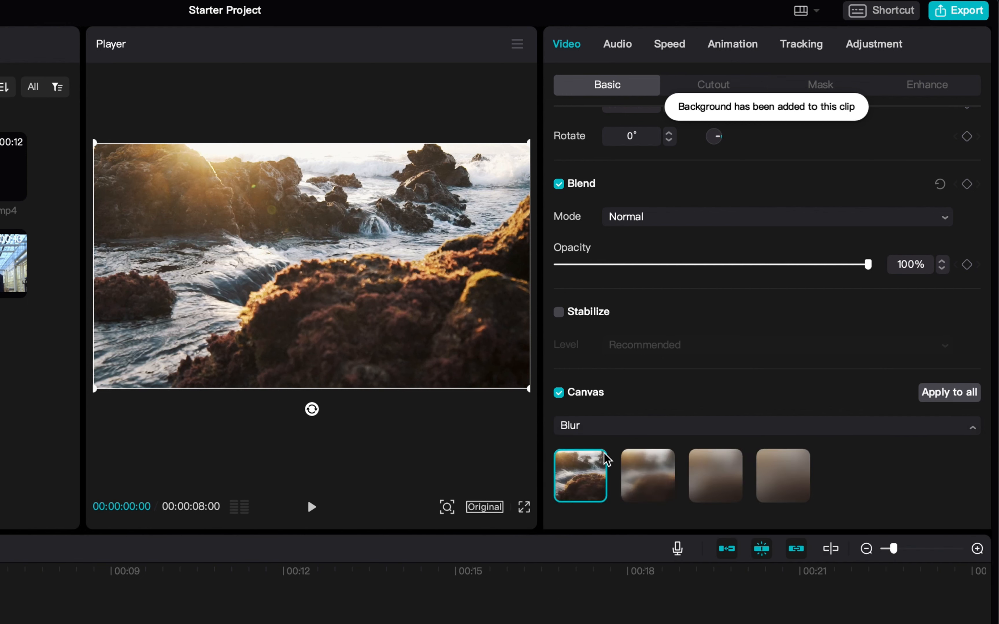
click(606, 458)
click(559, 462)
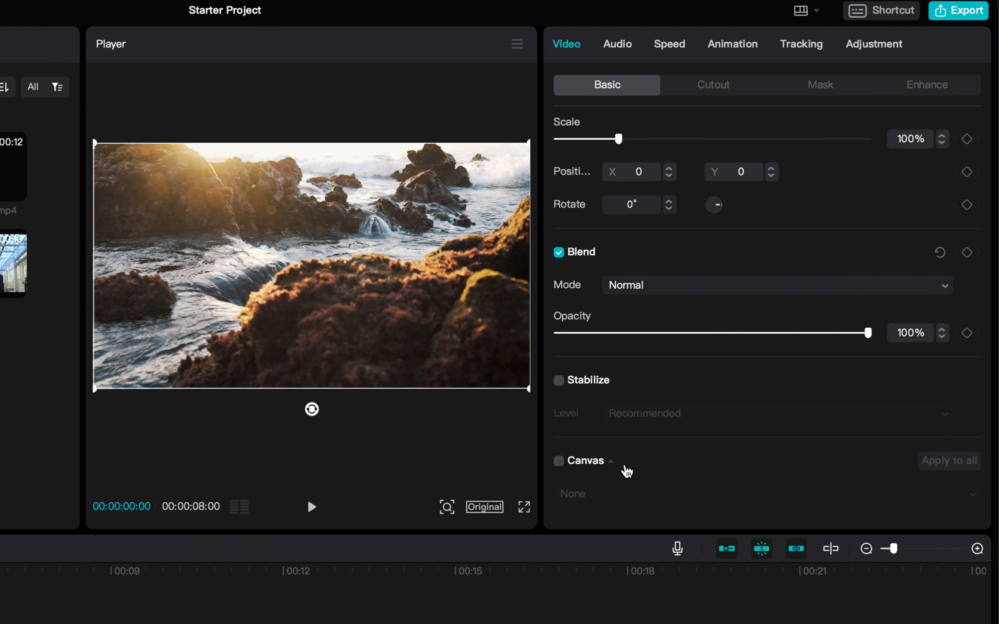
scroll(627, 471, up, 1)
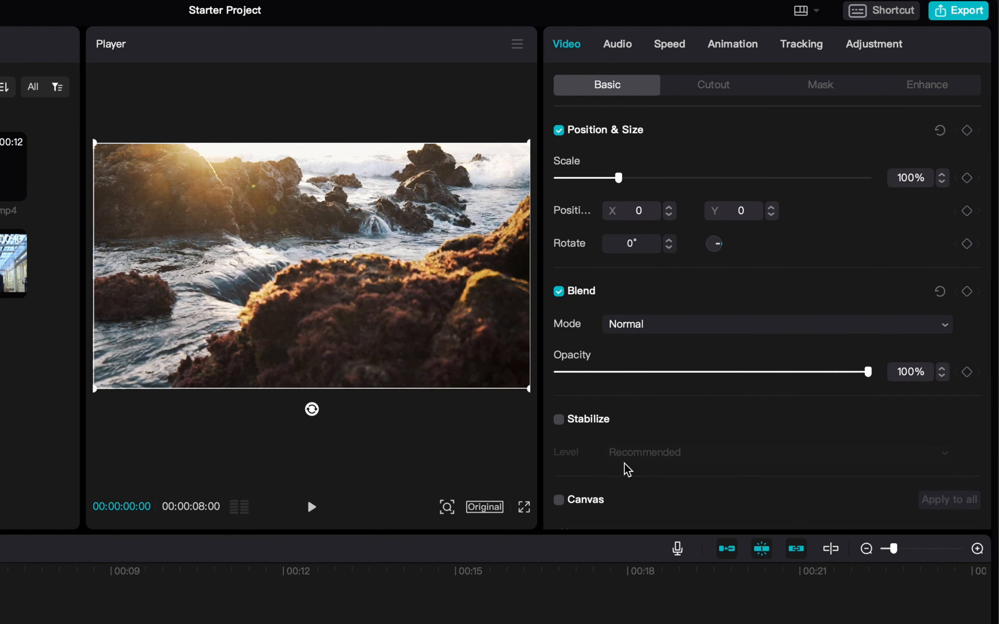
scroll(627, 468, down, 1)
scroll(629, 417, up, 1)
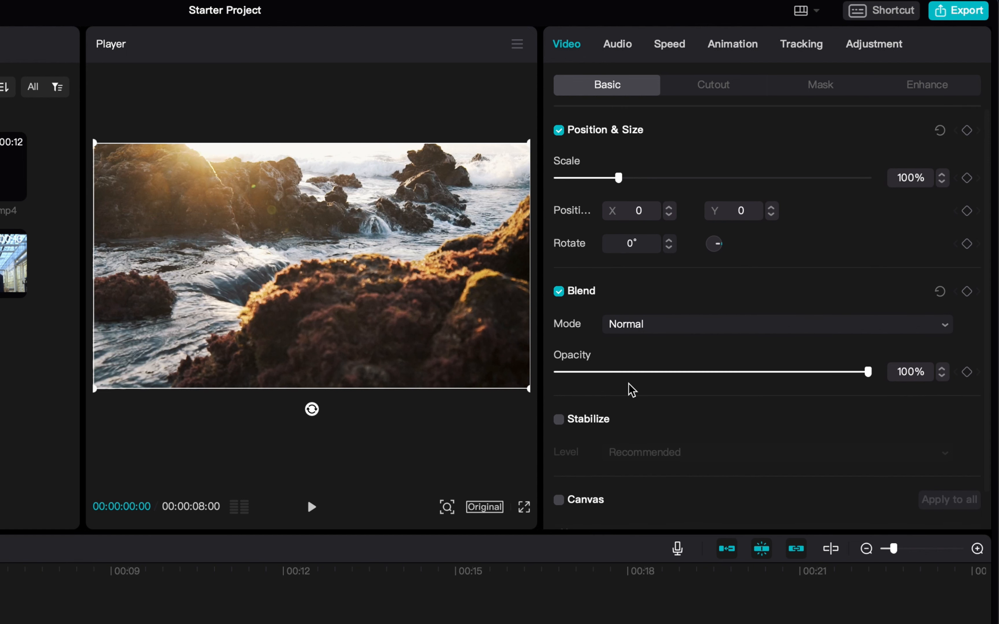
Apply a Filmstrip mask to the clip and enlarge the mask to a size of about 975
click(714, 86)
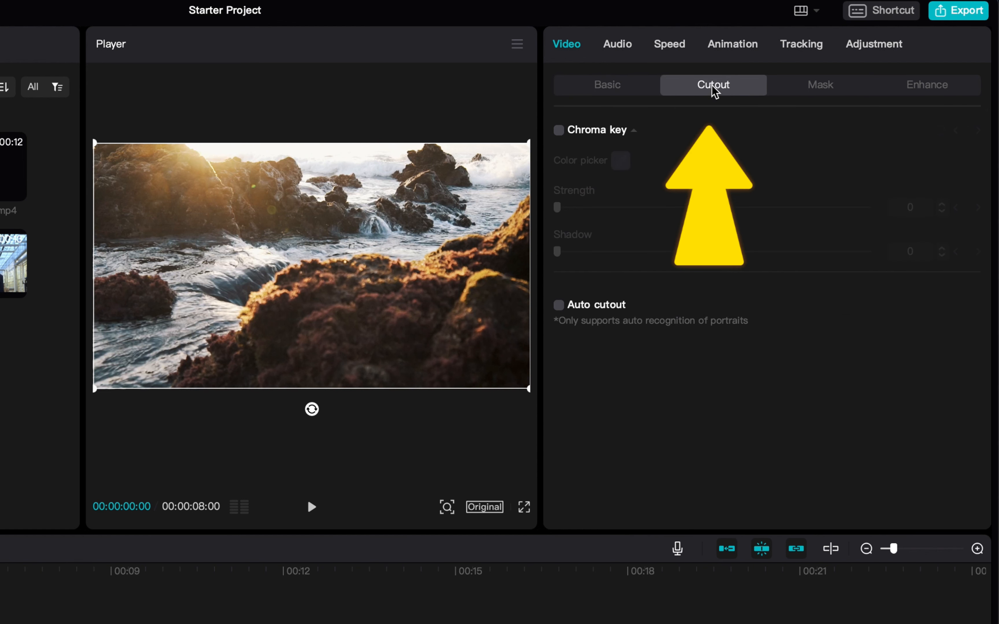
click(797, 87)
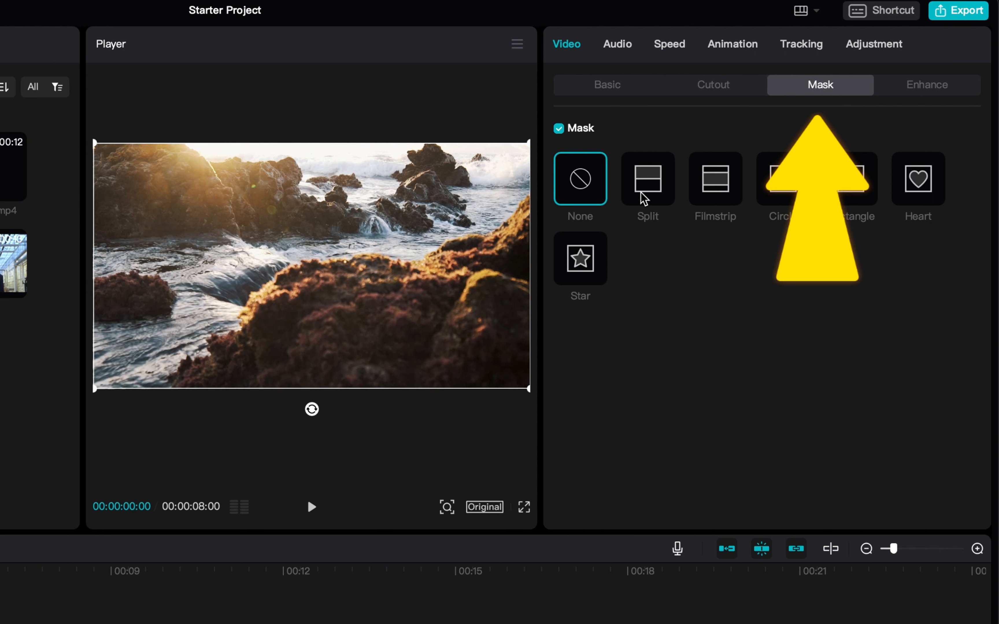
click(717, 192)
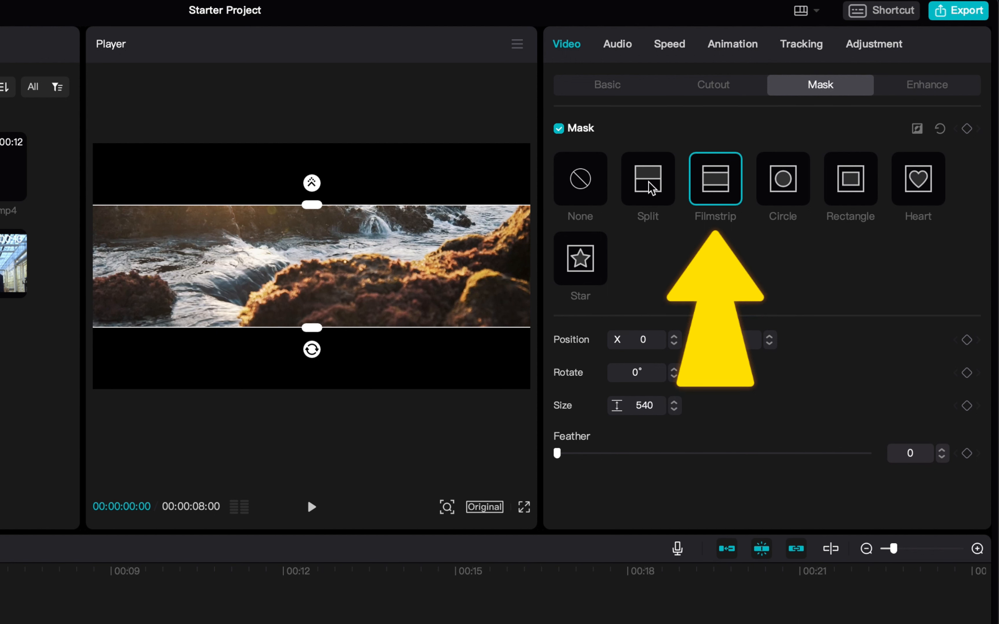
drag(316, 329, 323, 381)
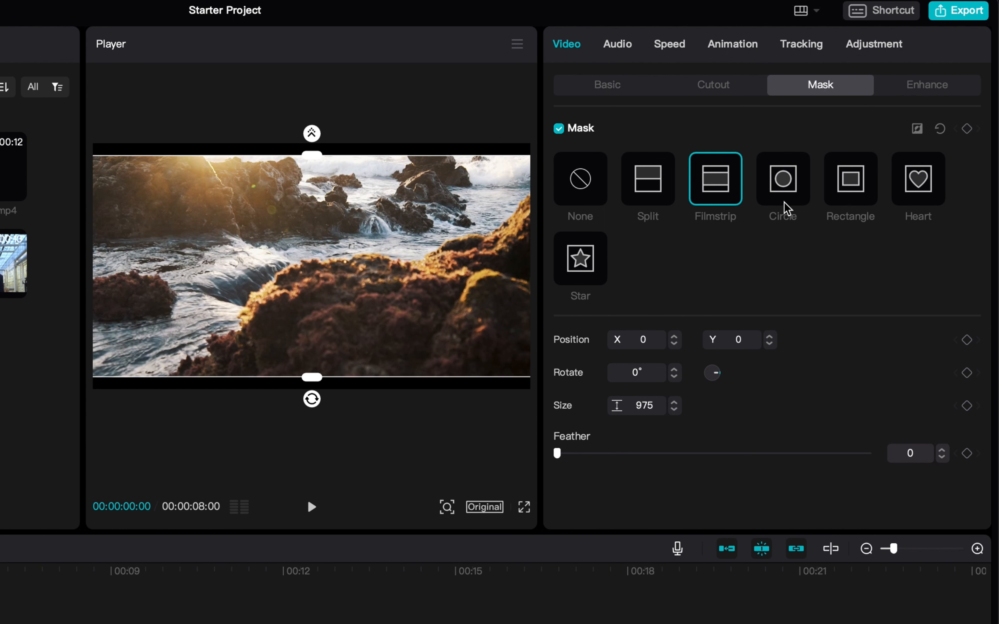
click(901, 94)
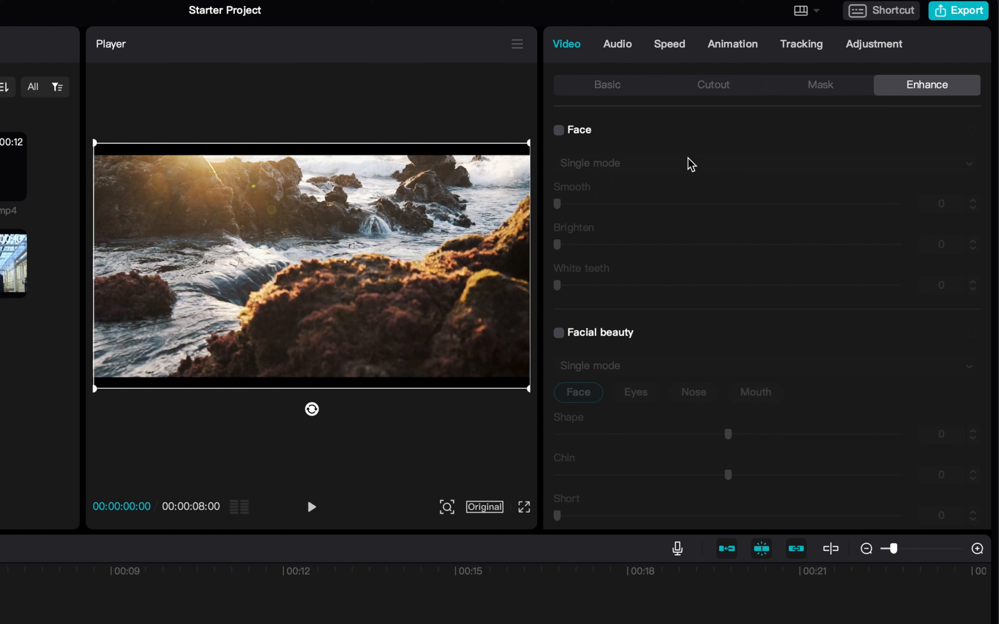
click(597, 90)
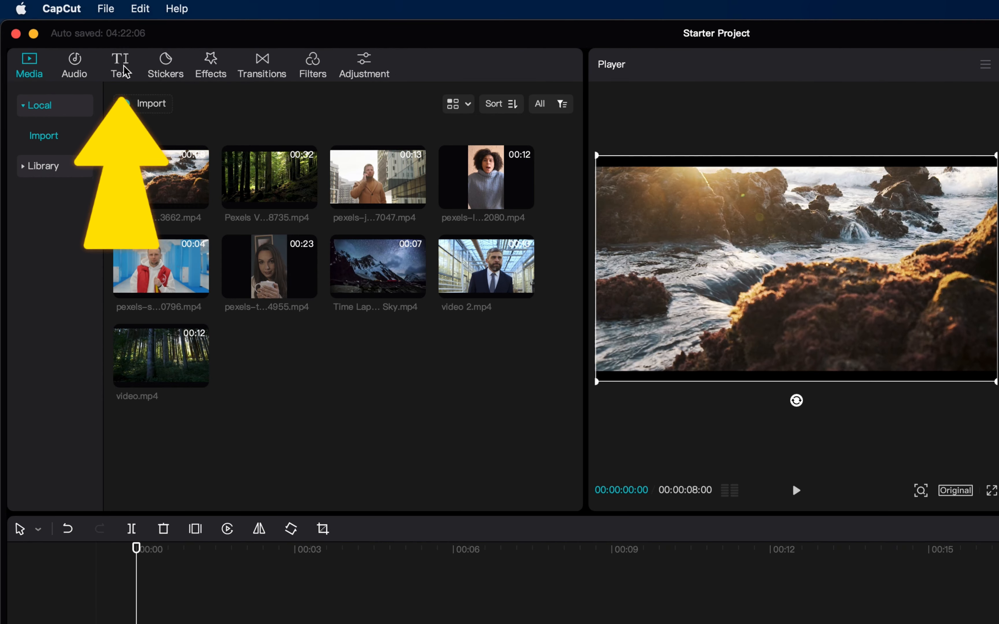
Browse the Vlog text templates and preview the NEW Life BEGINS and Daily Vlog No.2 designs
click(126, 69)
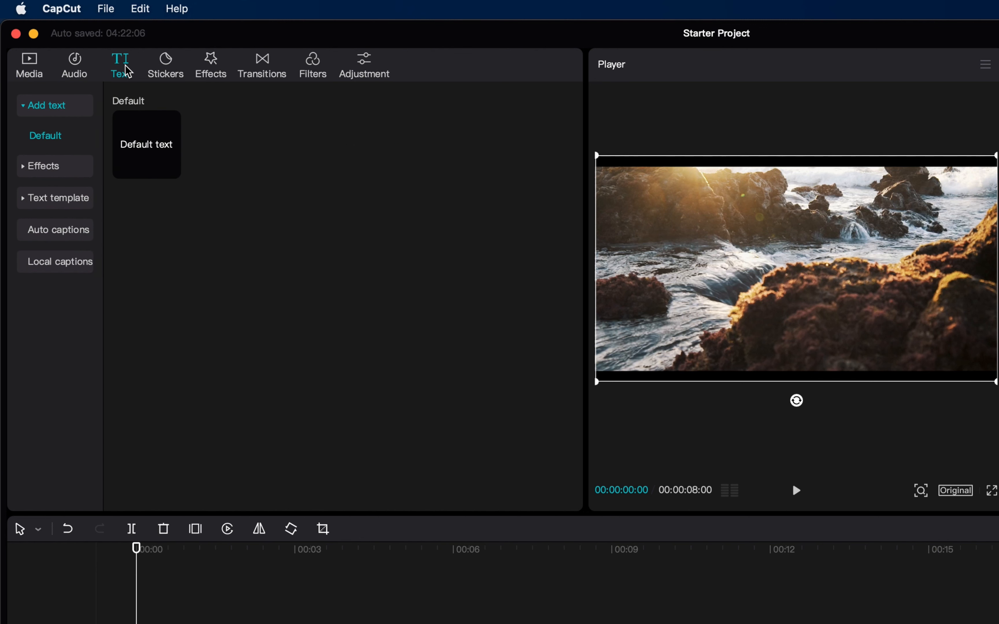
click(27, 199)
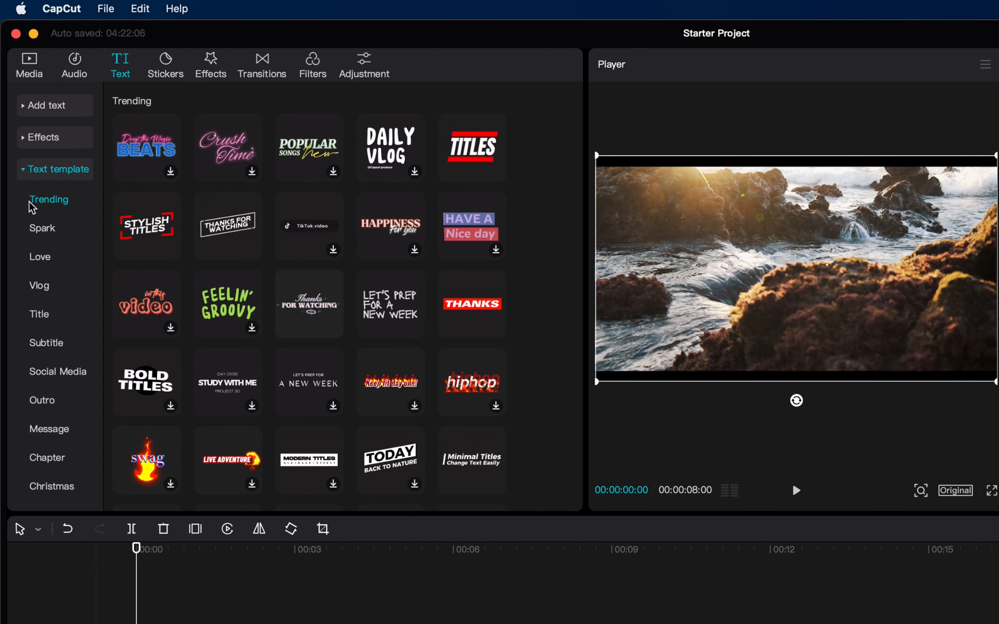
click(42, 289)
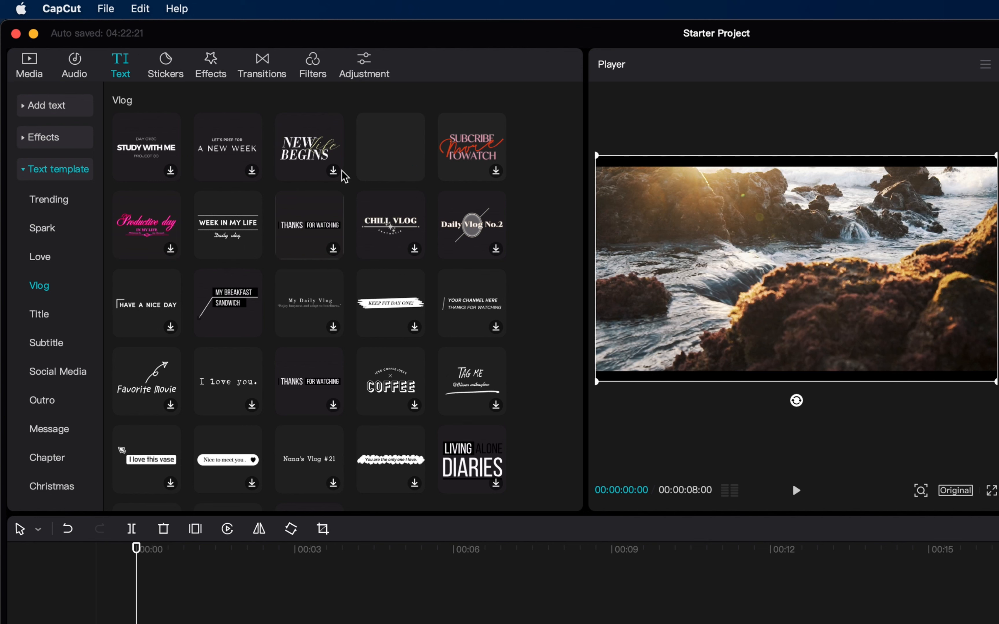
click(318, 157)
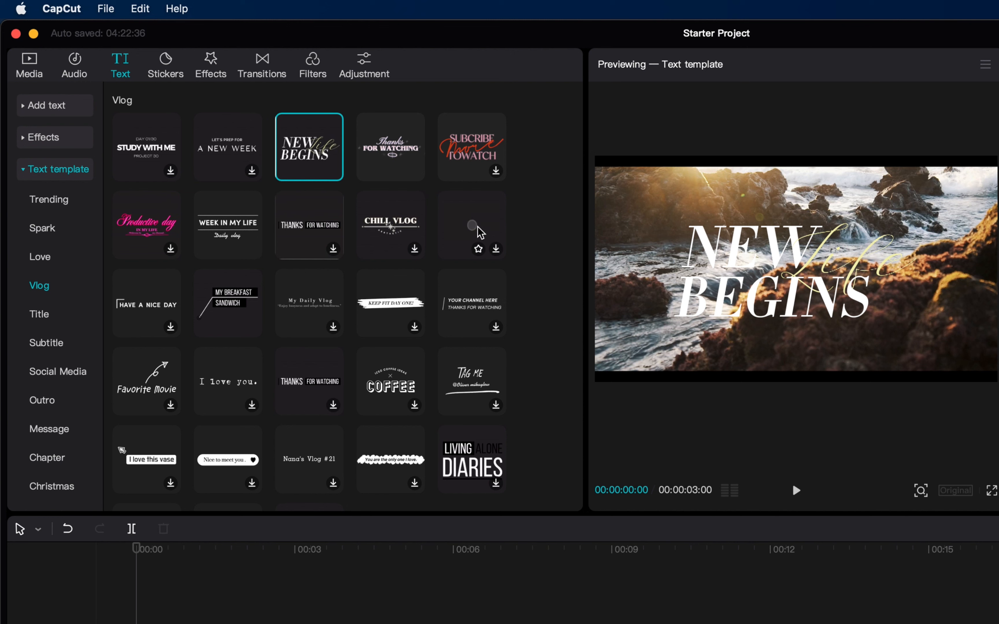
click(473, 217)
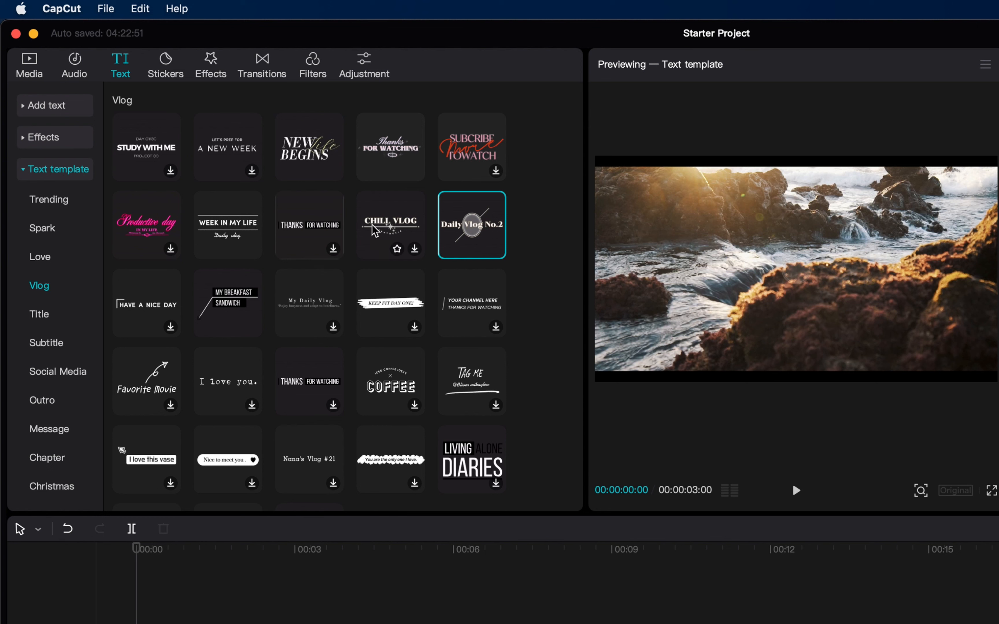
Add the NEW Life BEGINS text template above the video clip at the start of the timeline
click(304, 151)
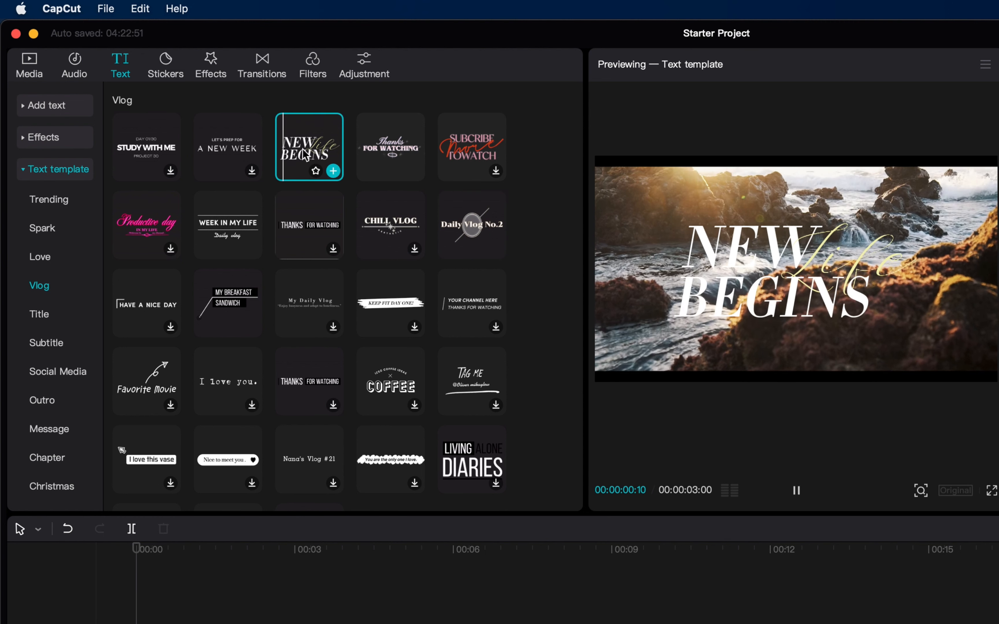
drag(304, 150, 261, 482)
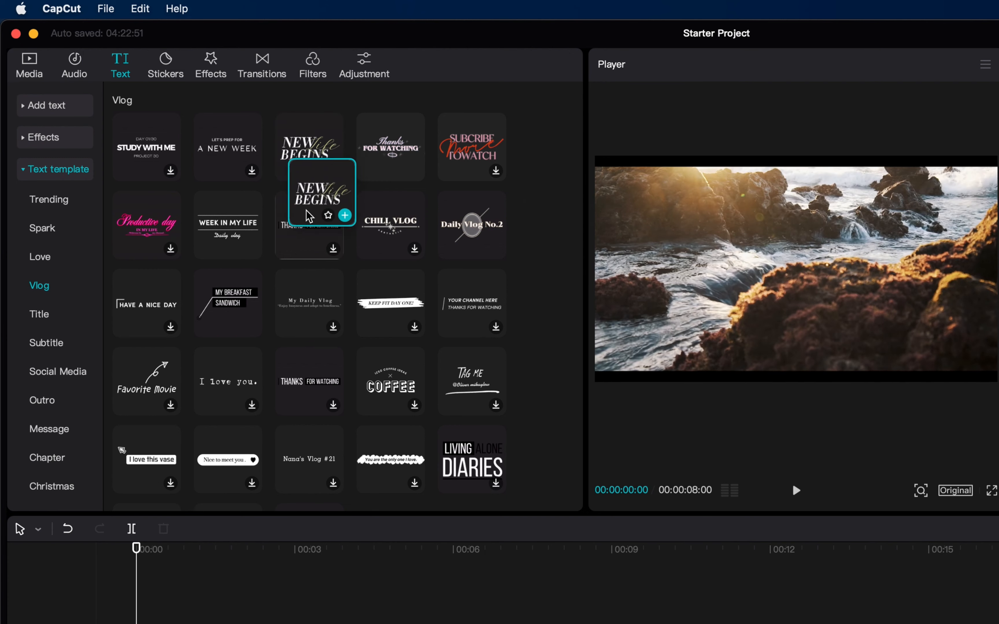
drag(183, 337, 100, 471)
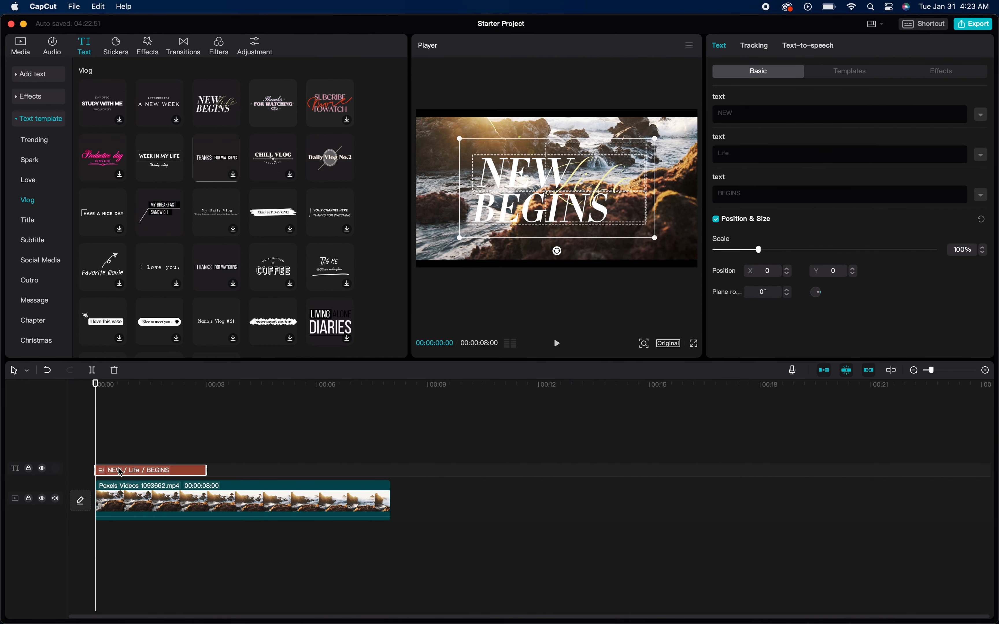
drag(119, 476, 132, 474)
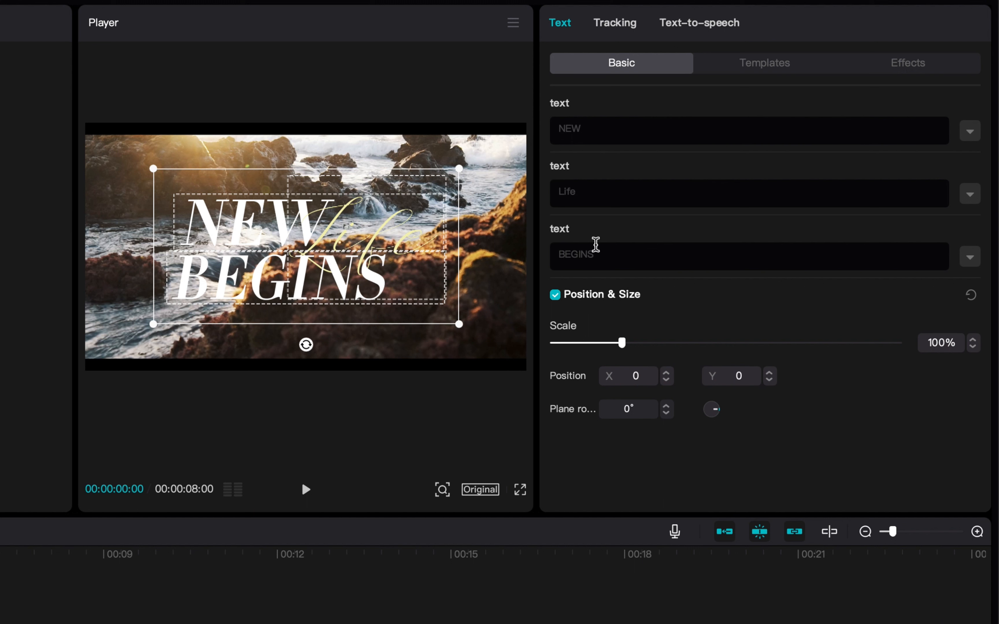
Replace the title template's three text lines with My, First and Video, and scale the title to 137%
click(602, 132)
double_click(601, 133)
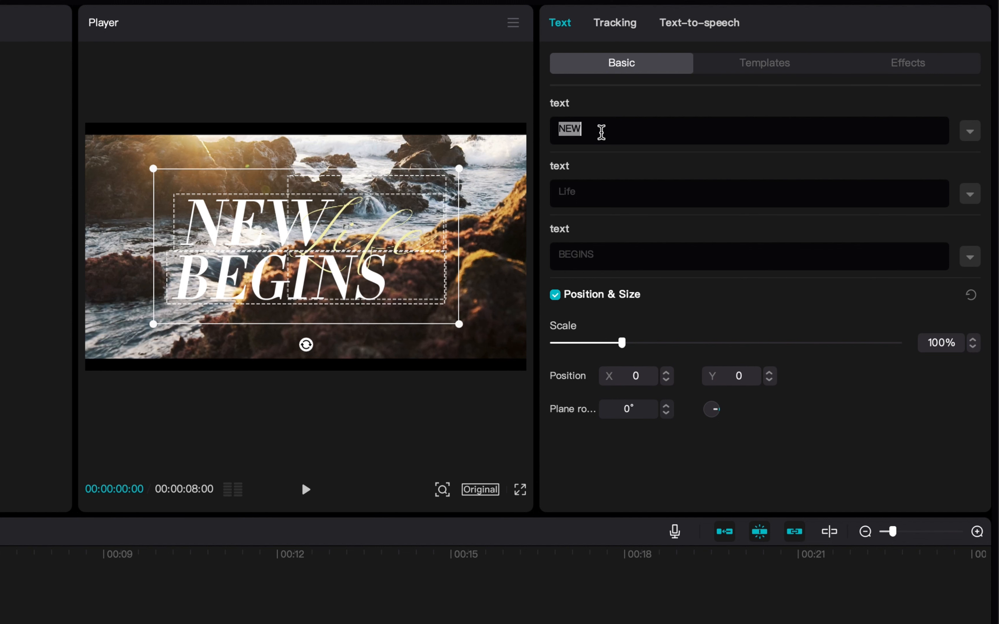
text(My)
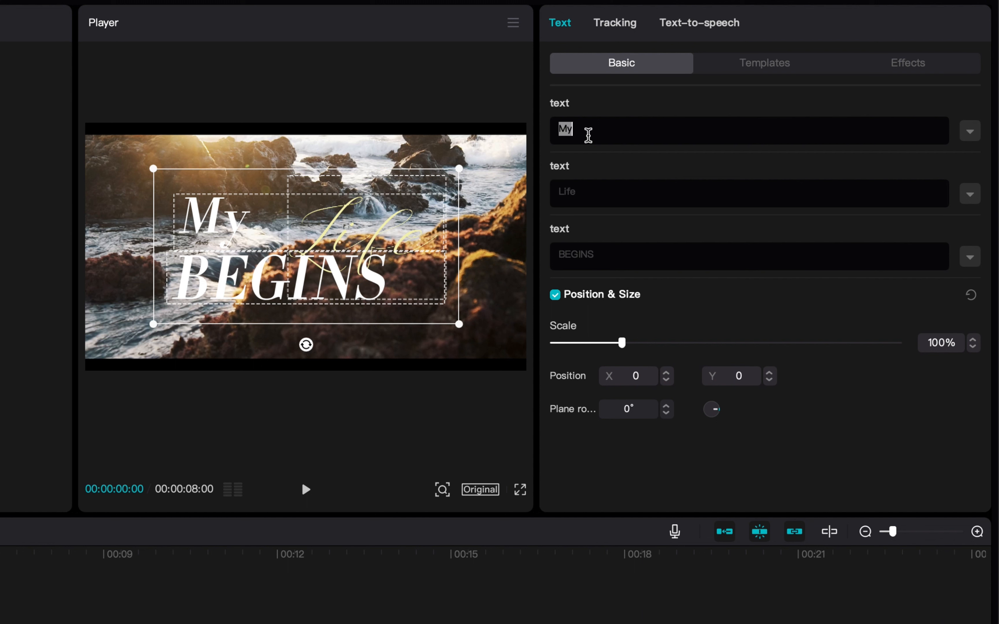
text(The)
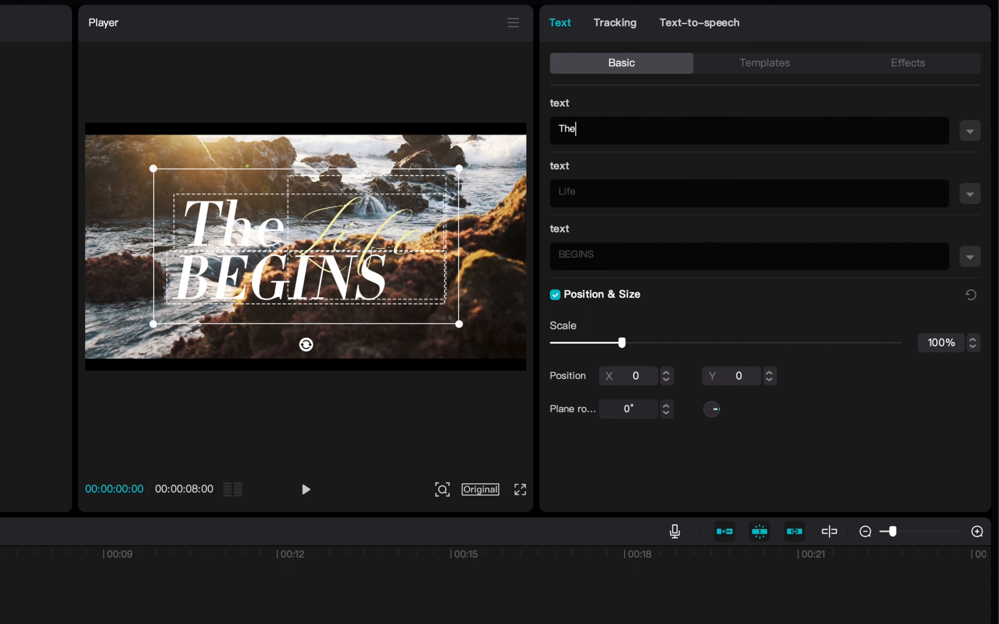
click(584, 189)
text(First)
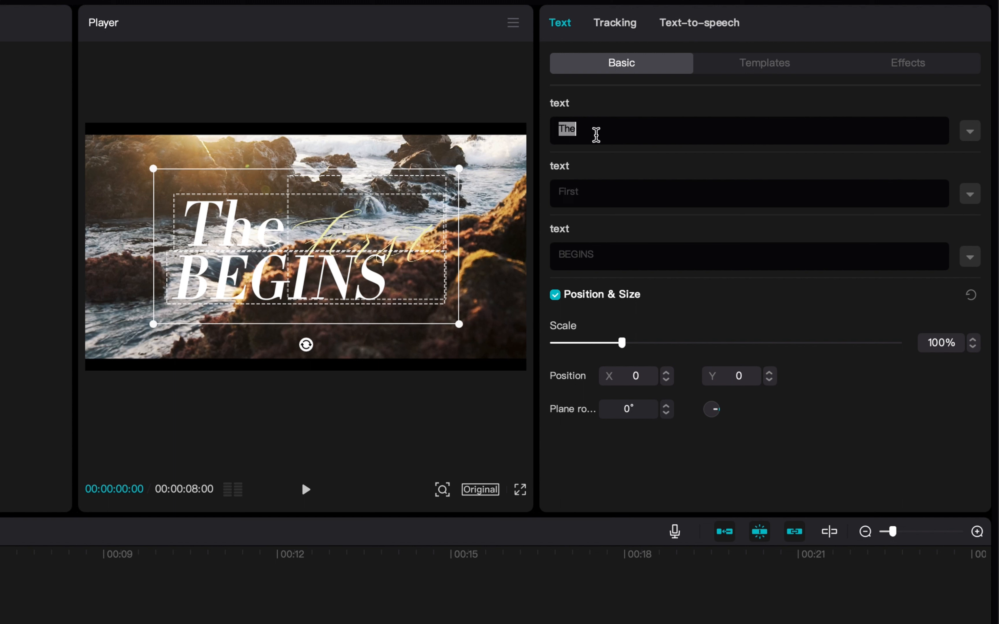
text(My)
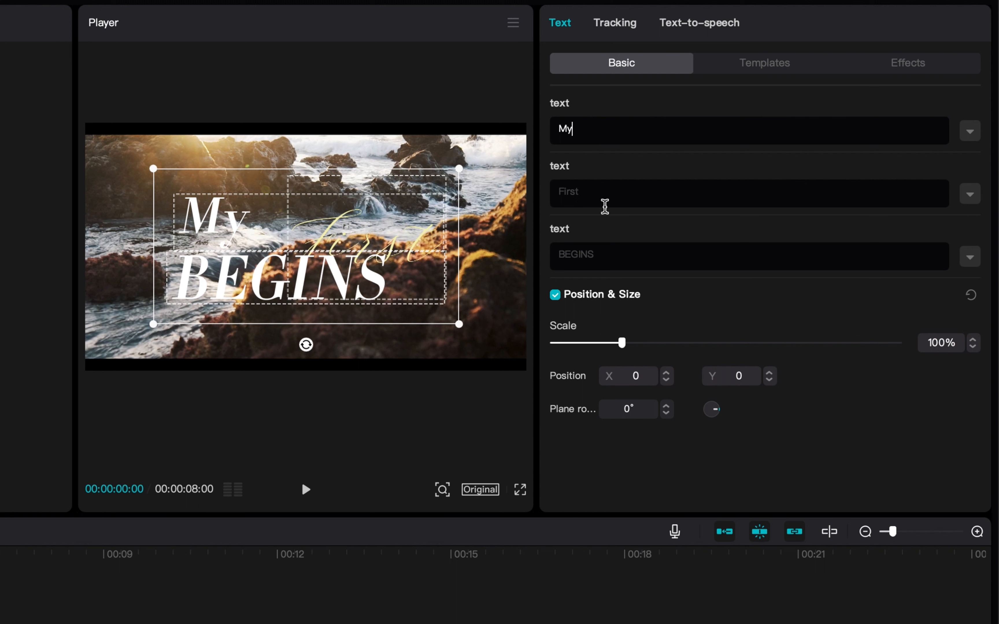
double_click(602, 253)
text(Video)
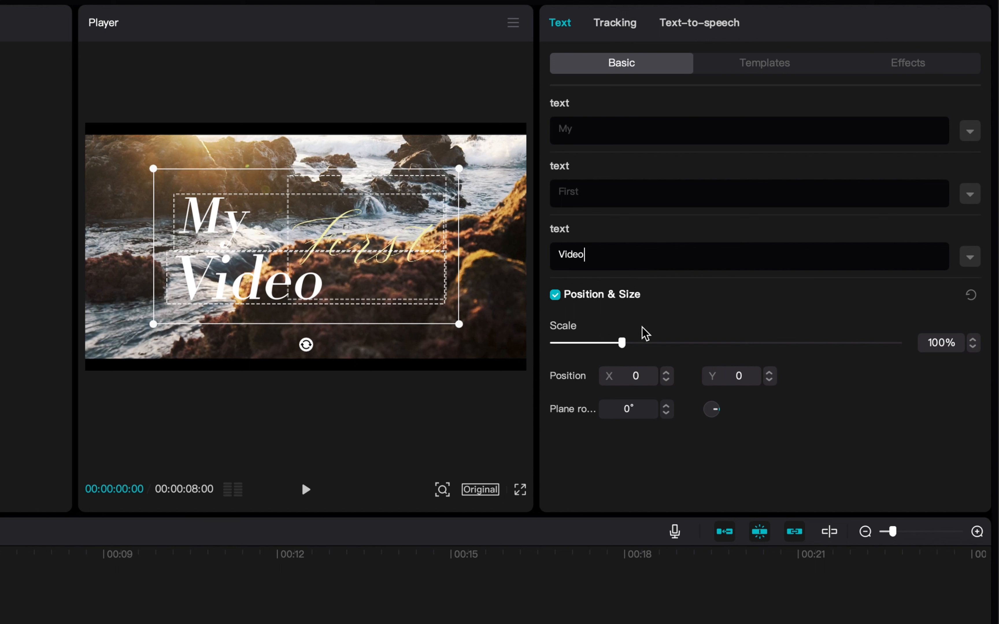
mouse_move(621, 343)
mouse_down()
mouse_move(658, 343)
mouse_move(646, 344)
mouse_up()
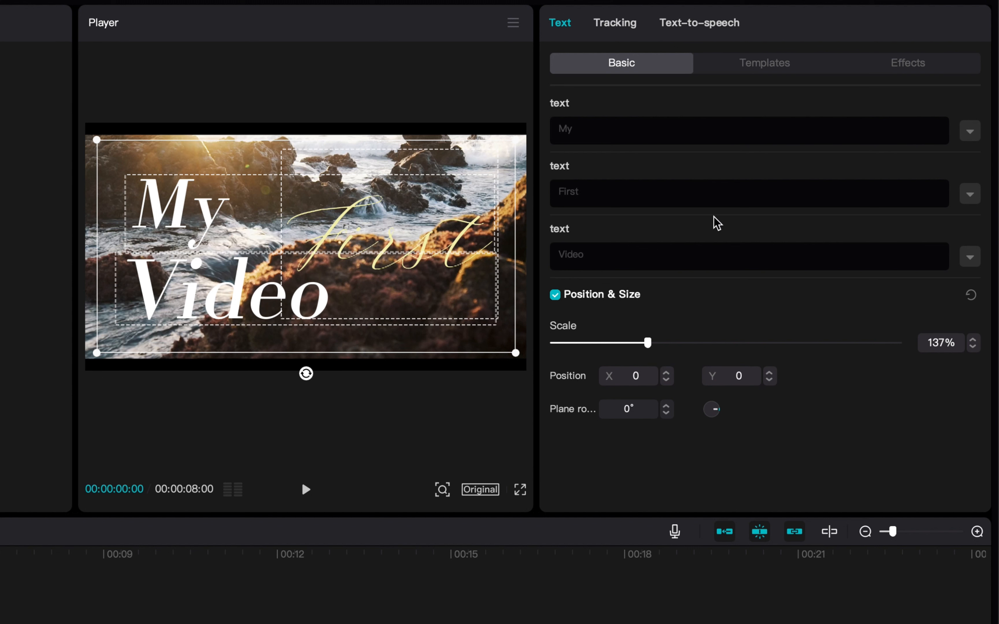
Try the plain white, yellow and white-background preset styles on the word First, then set its preset style to none
click(966, 200)
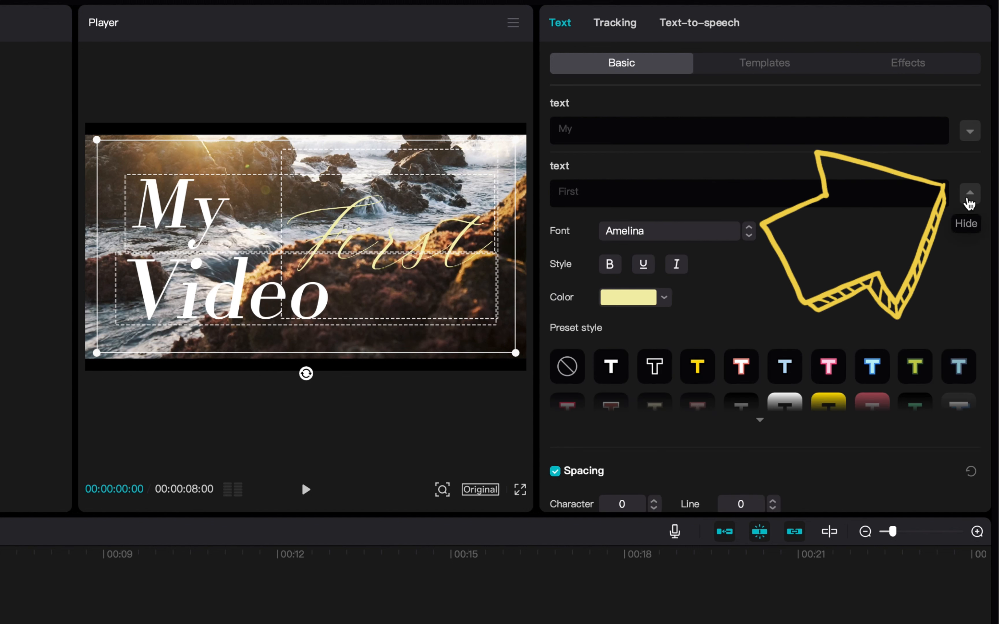
click(649, 370)
click(613, 371)
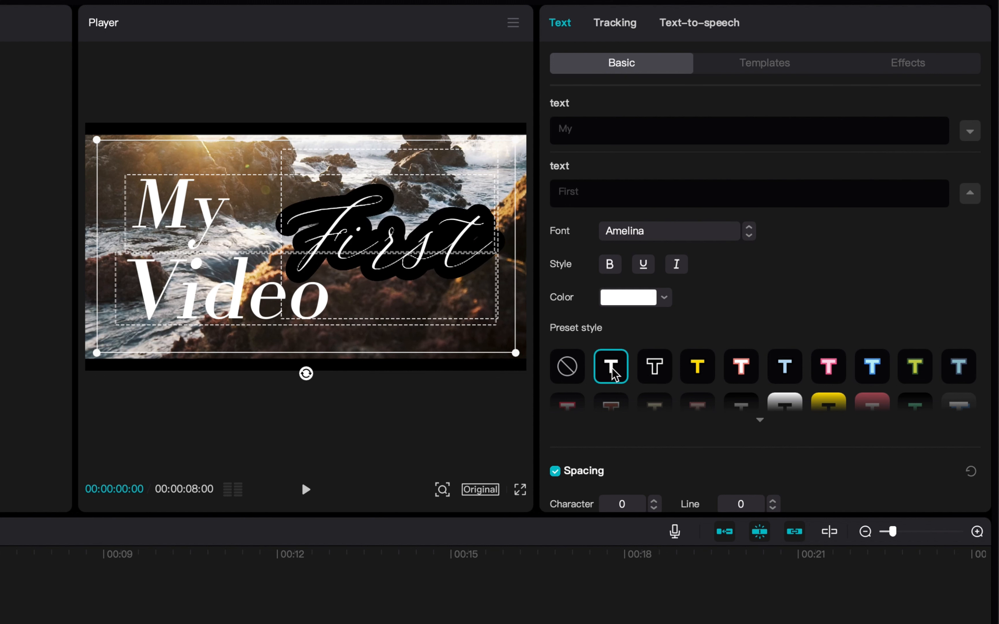
click(699, 377)
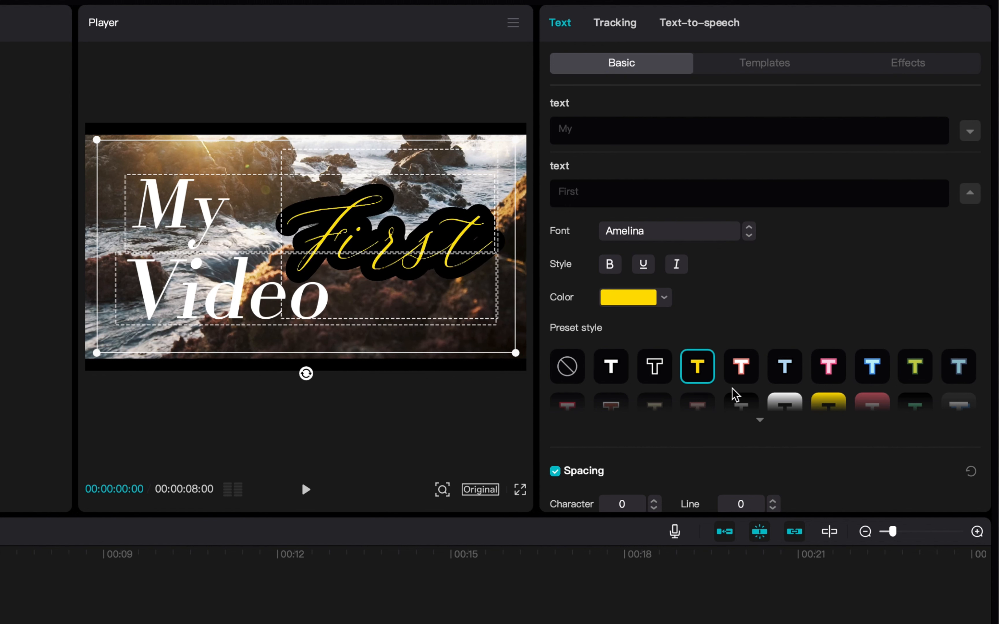
click(775, 400)
click(791, 410)
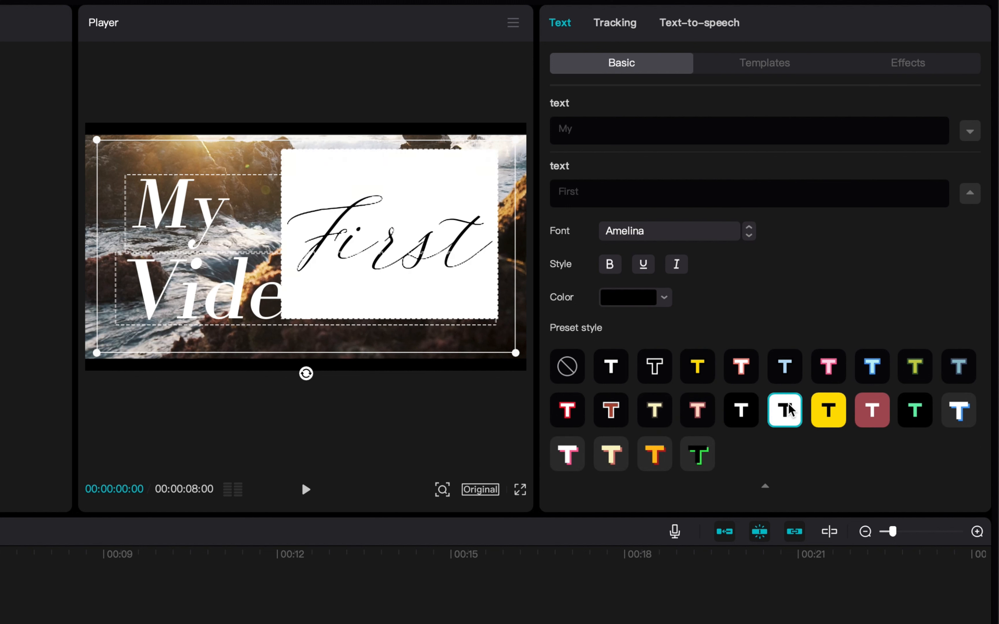
click(587, 376)
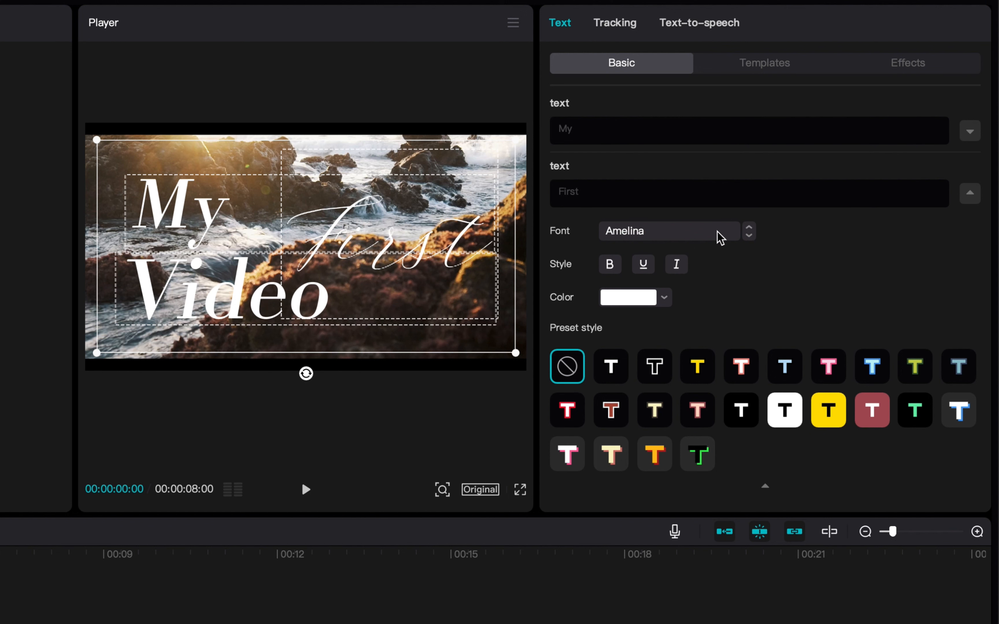
Try the Stroke and Background options on the word First and turn both off again
scroll(761, 404, down, 4)
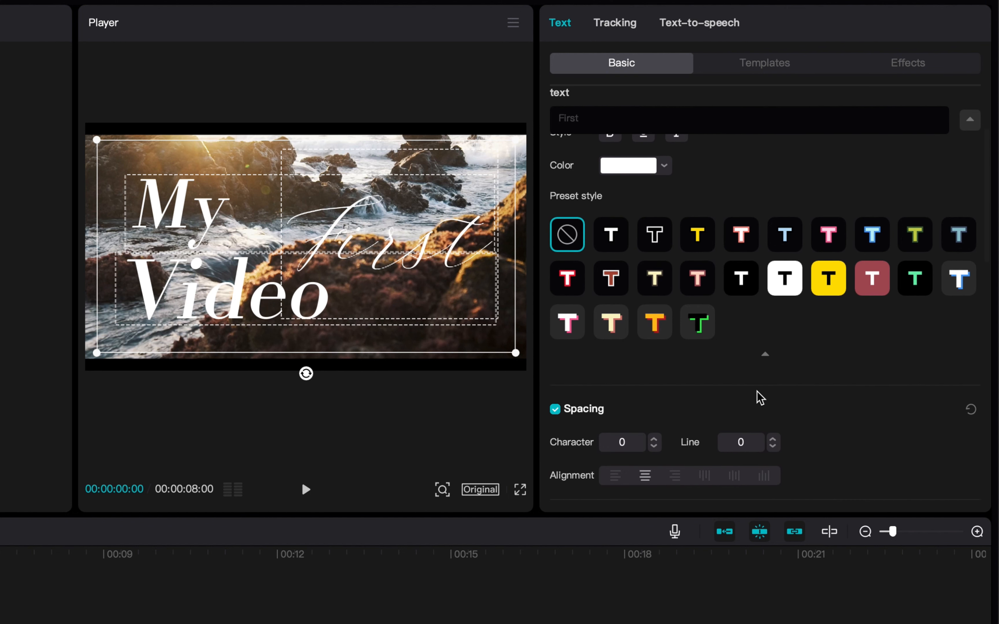
scroll(754, 374, down, 4)
scroll(753, 374, up, 1)
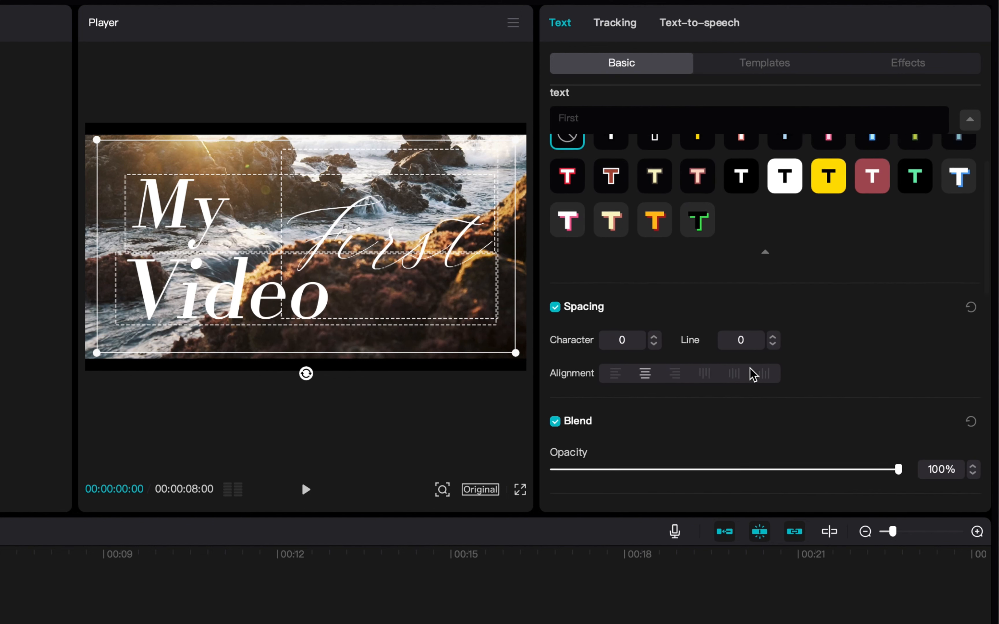
scroll(752, 374, down, 2)
scroll(689, 375, down, 6)
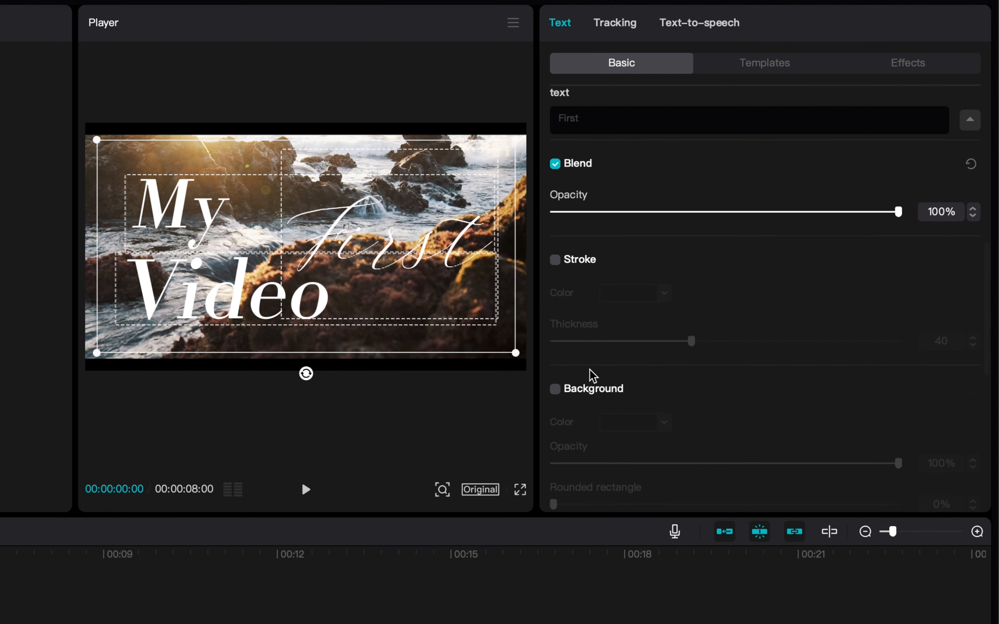
click(555, 260)
click(556, 266)
scroll(624, 292, down, 3)
click(556, 278)
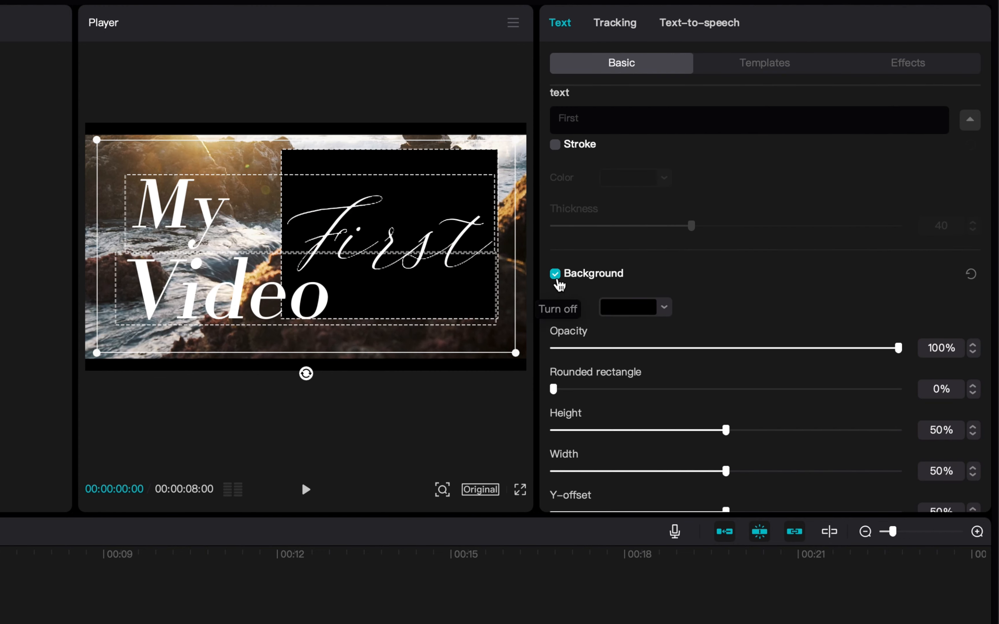
click(557, 278)
Enable the Shadow option for the word First
scroll(591, 290, down, 2)
scroll(591, 289, down, 5)
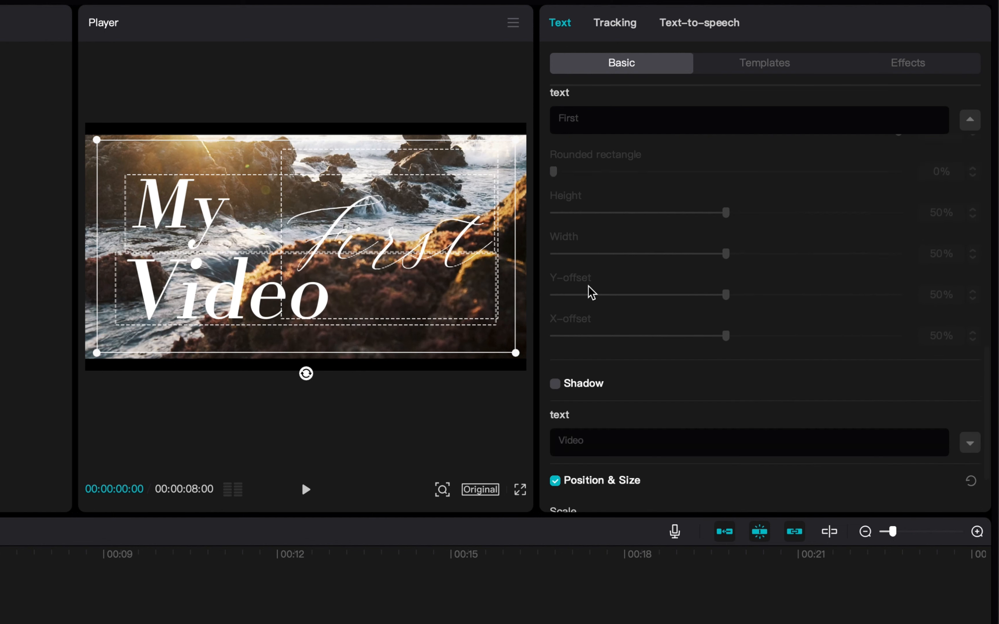
scroll(591, 296, down, 1)
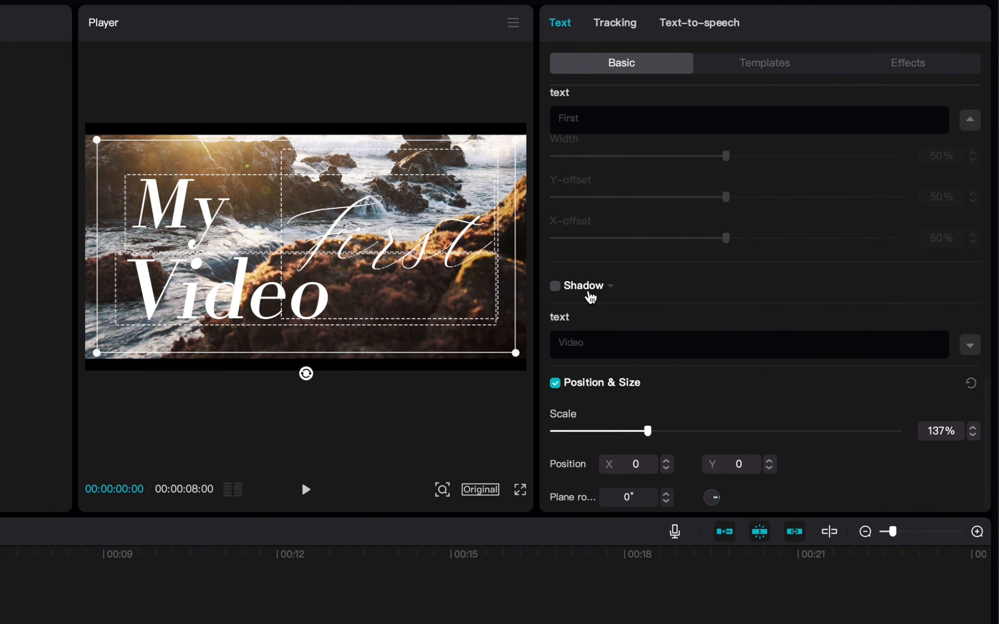
scroll(640, 324, up, 2)
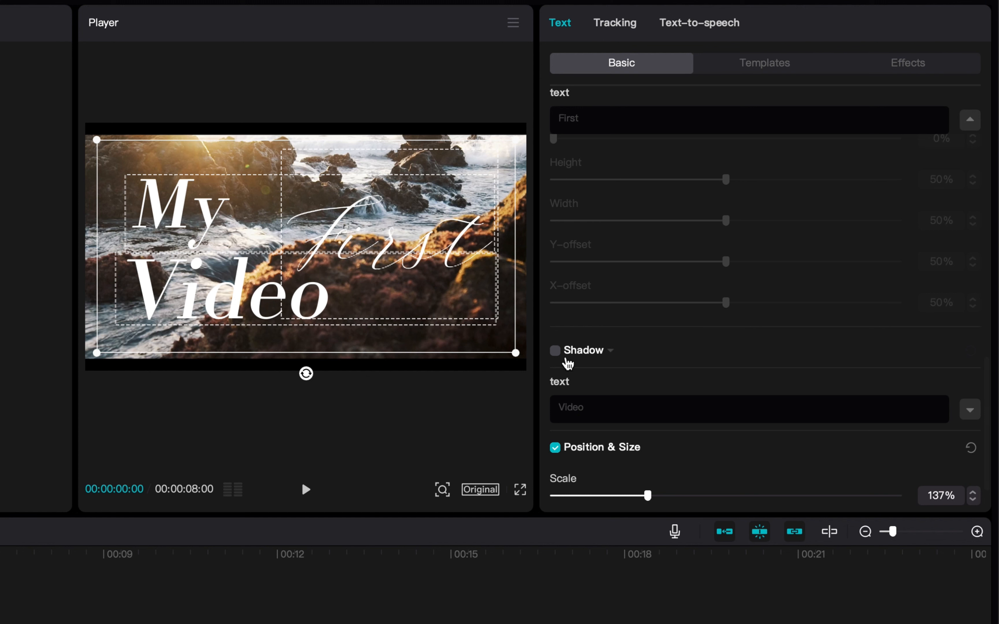
click(556, 352)
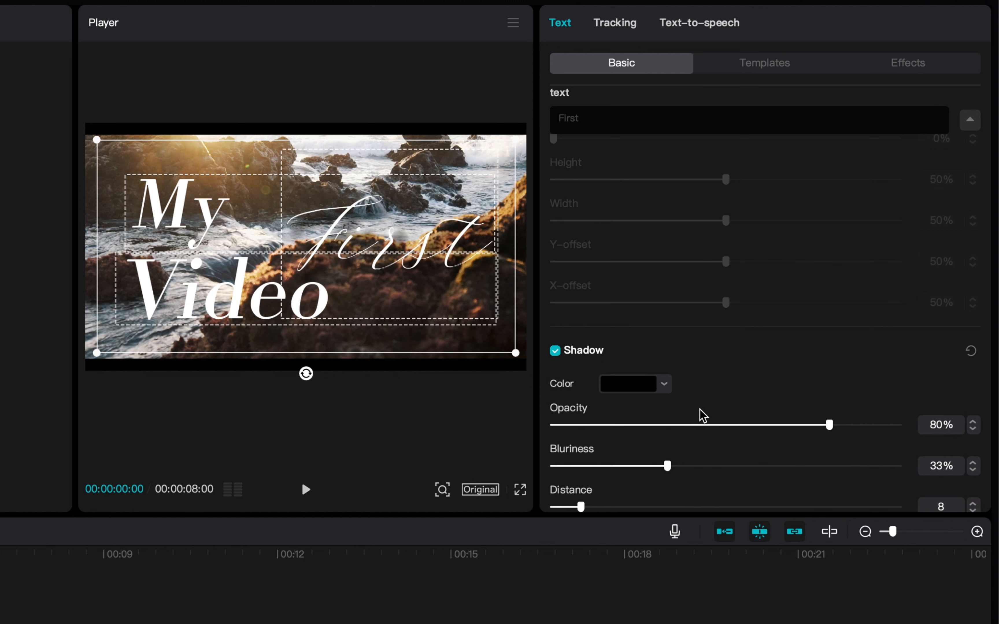
Examine the shadow opacity, blurriness, distance and angle settings of the word First, collapsing and reopening its text options
scroll(725, 404, down, 4)
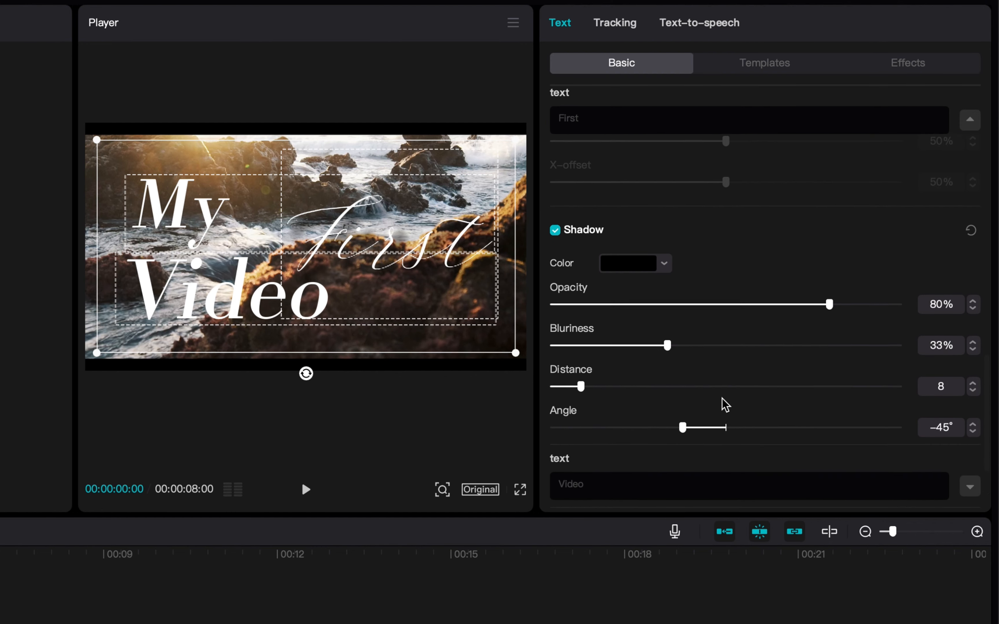
scroll(729, 403, up, 10)
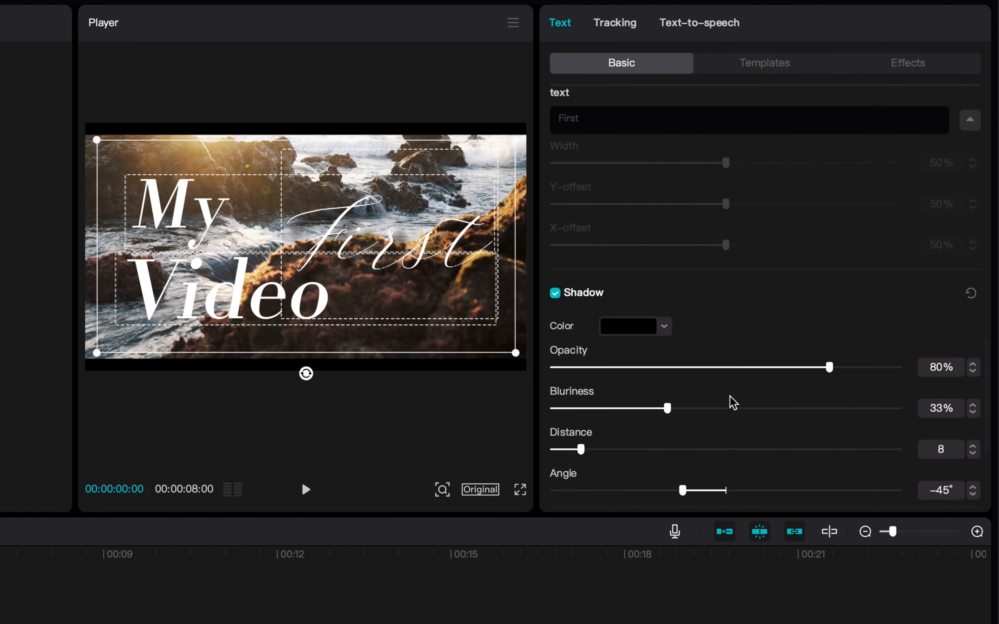
scroll(896, 223, up, 10)
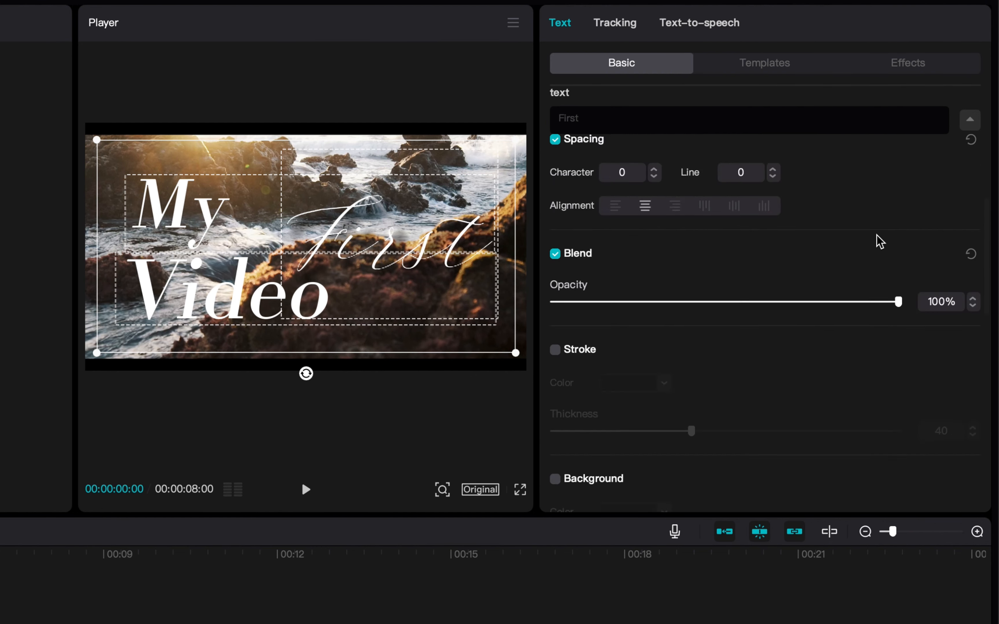
click(971, 122)
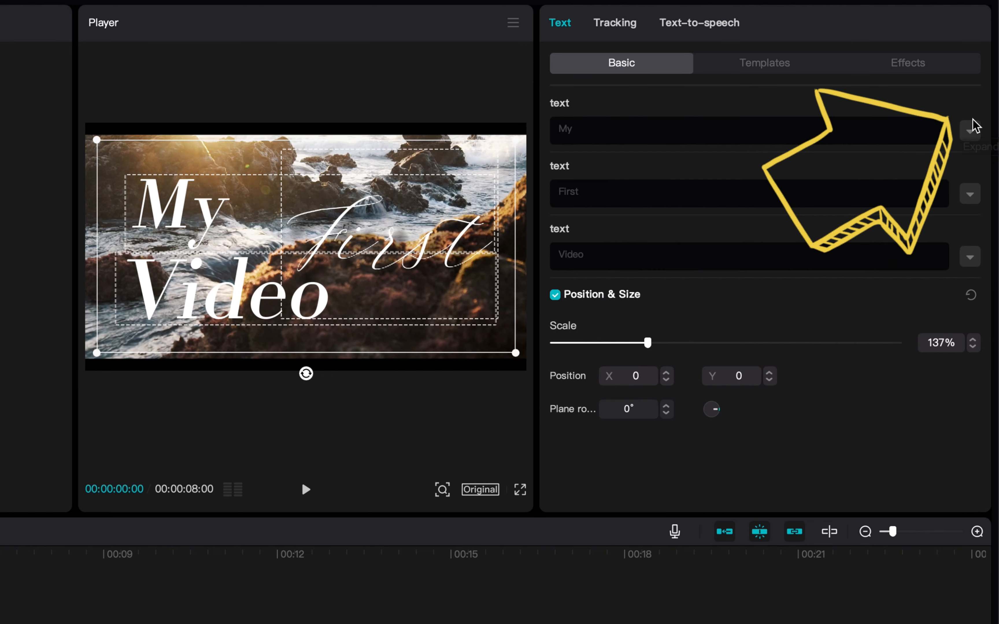
click(970, 194)
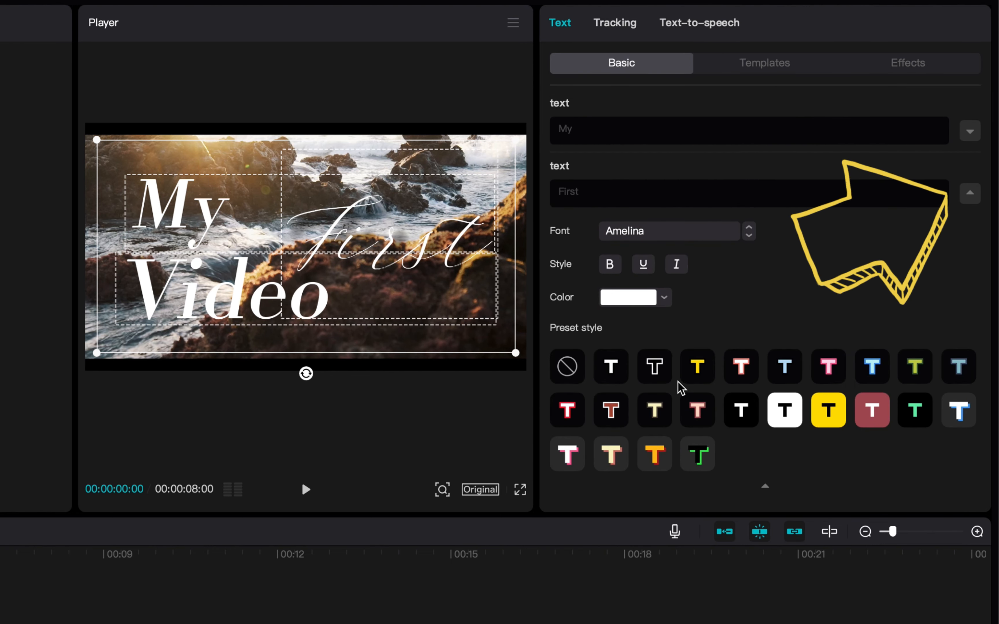
scroll(677, 382, down, 5)
scroll(669, 373, up, 4)
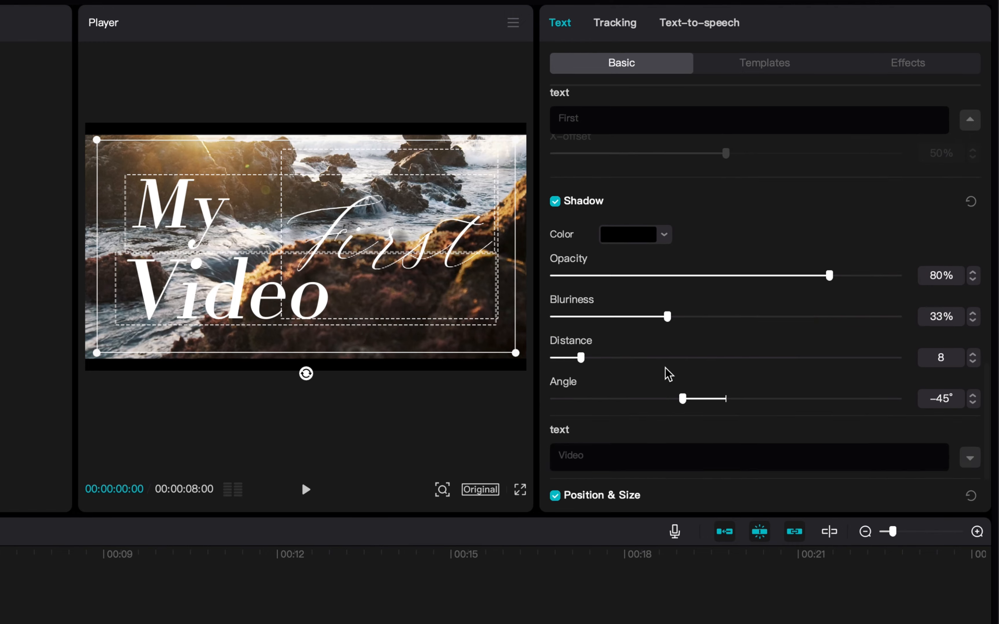
scroll(668, 374, up, 5)
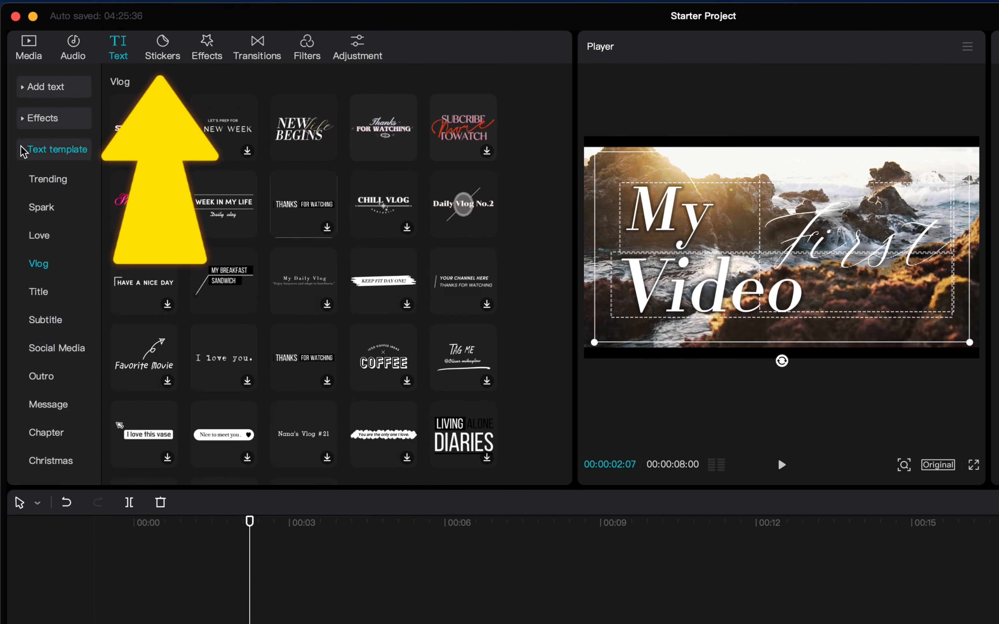
Collapse the text template categories and browse the sticker library through the Trending, Emphasis, Icons and Emoji categories
click(15, 120)
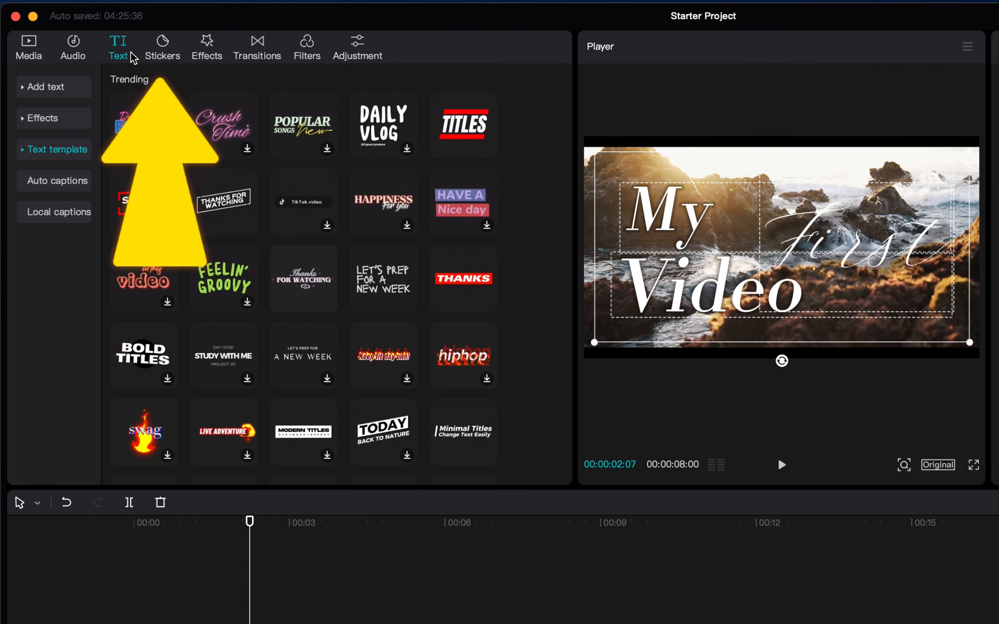
click(161, 52)
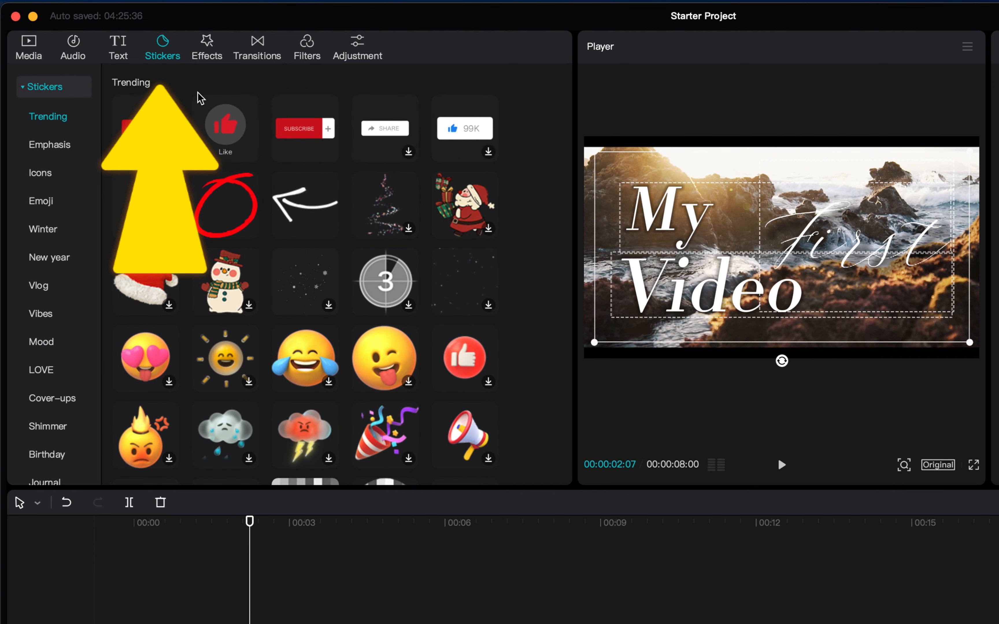
mouse_move(234, 190)
scroll(234, 189, down, 5)
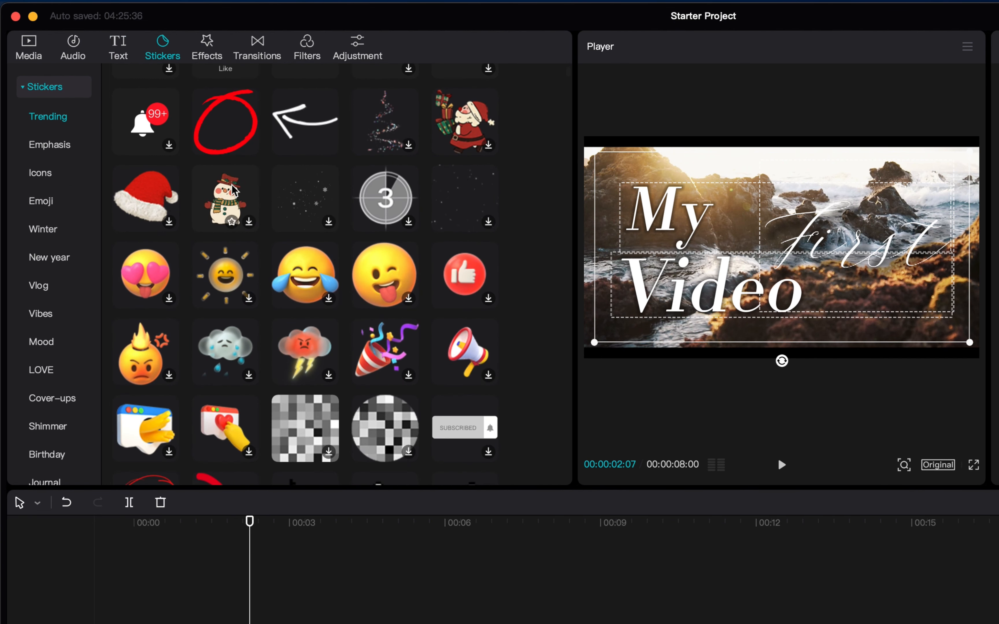
scroll(234, 190, down, 15)
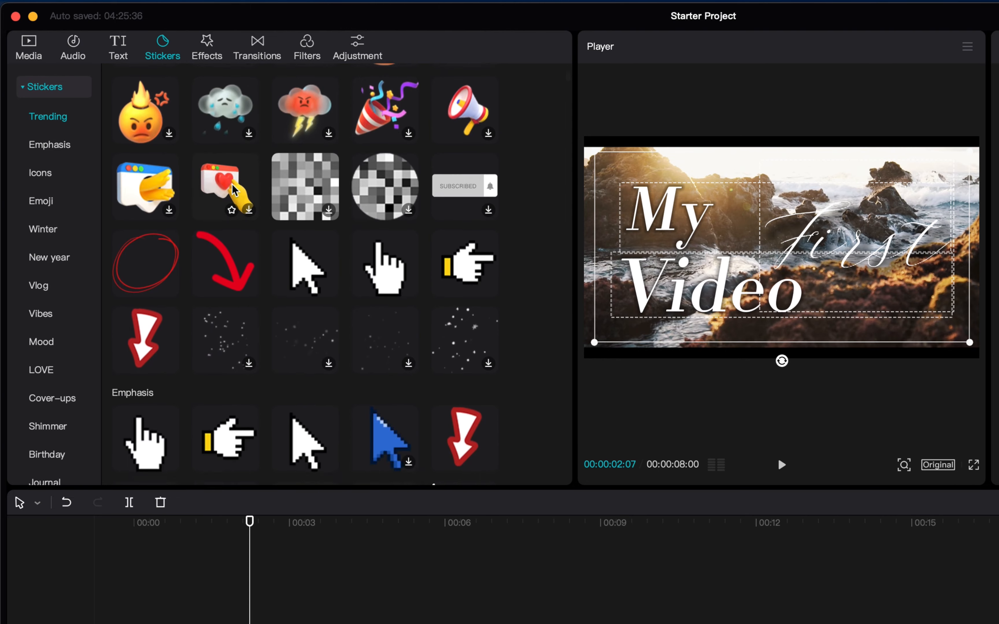
scroll(234, 190, down, 12)
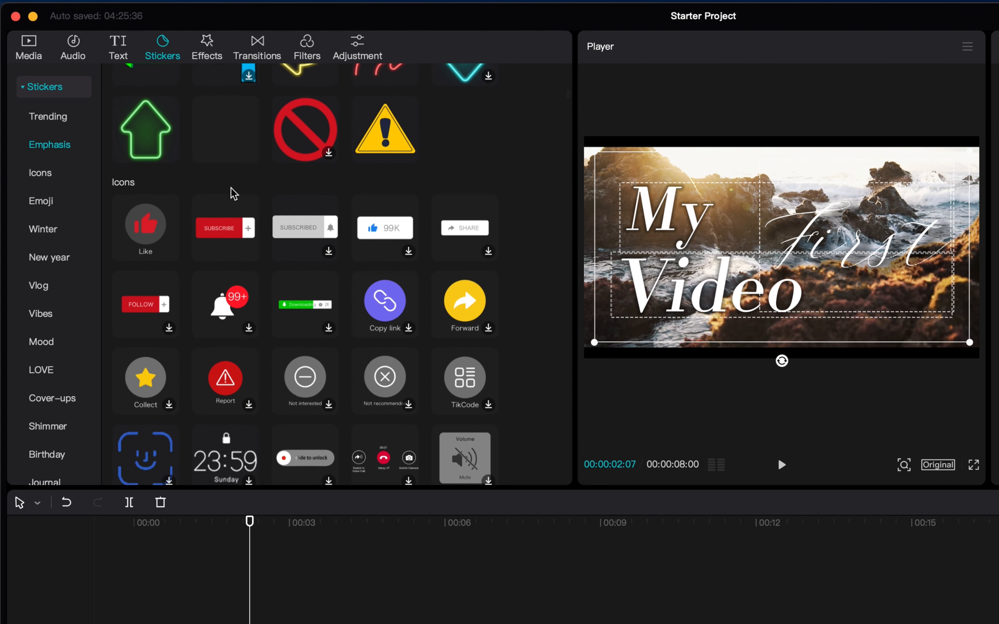
scroll(234, 192, down, 4)
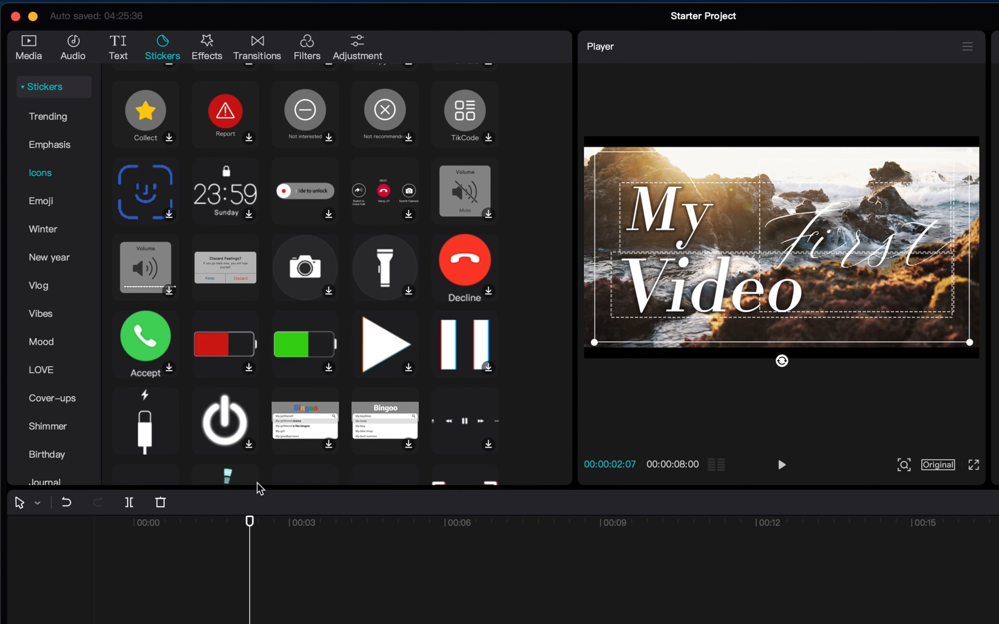
scroll(233, 413, down, 4)
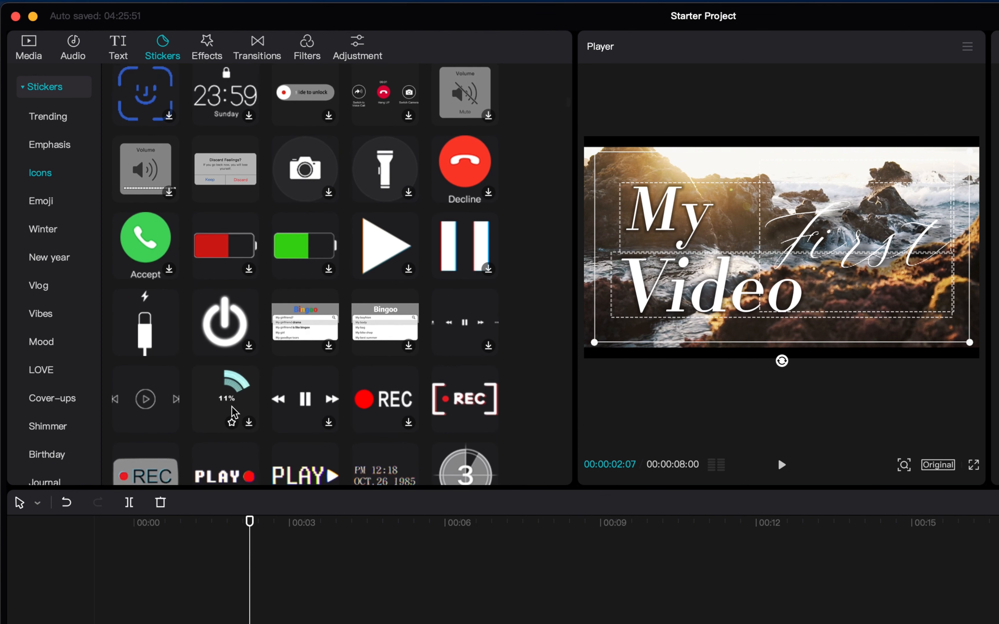
scroll(404, 410, down, 6)
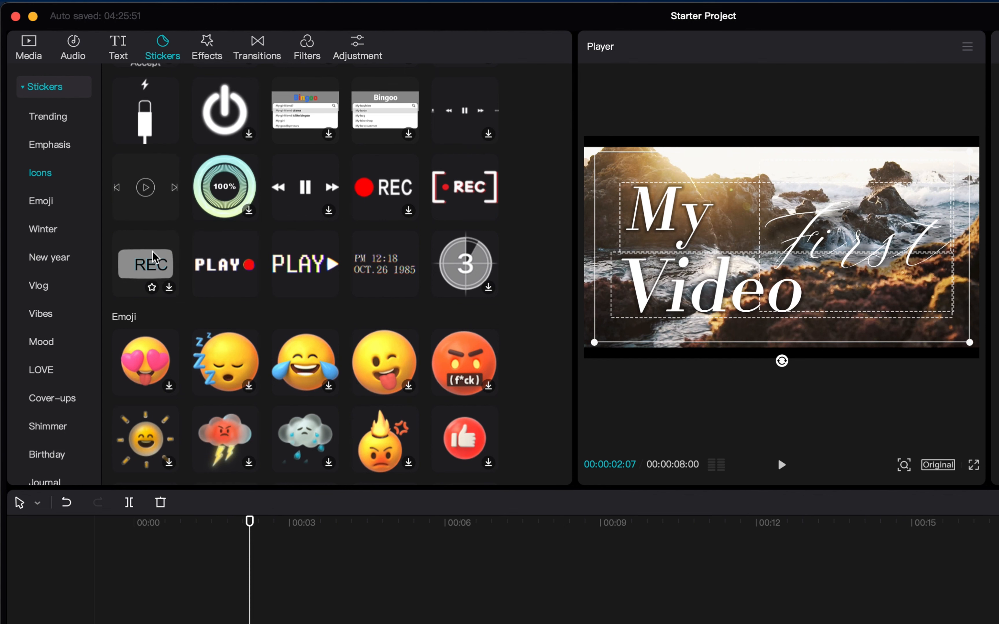
Place the red Subscribe sticker from the Icons category on the timeline at 00:00:03:12, just after the title ends
scroll(299, 282, up, 6)
scroll(302, 287, up, 10)
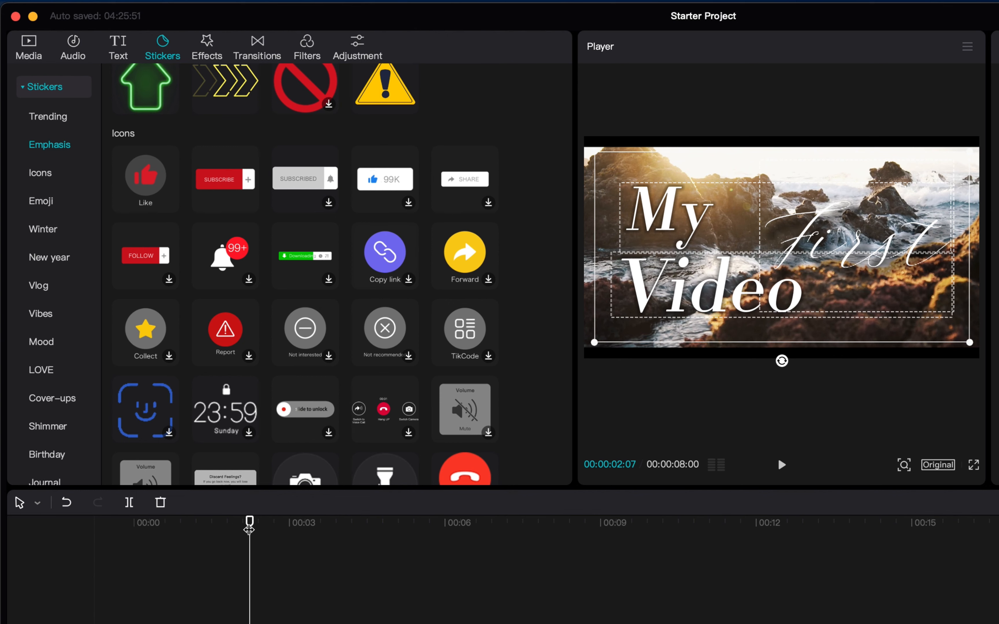
drag(249, 529, 311, 531)
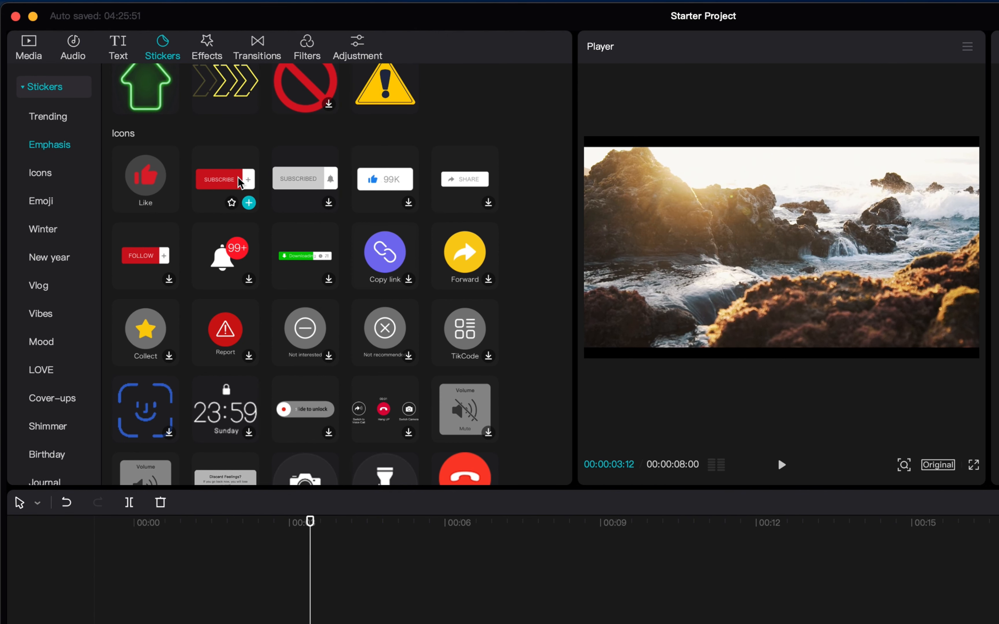
scroll(236, 190, up, 1)
drag(221, 200, 310, 623)
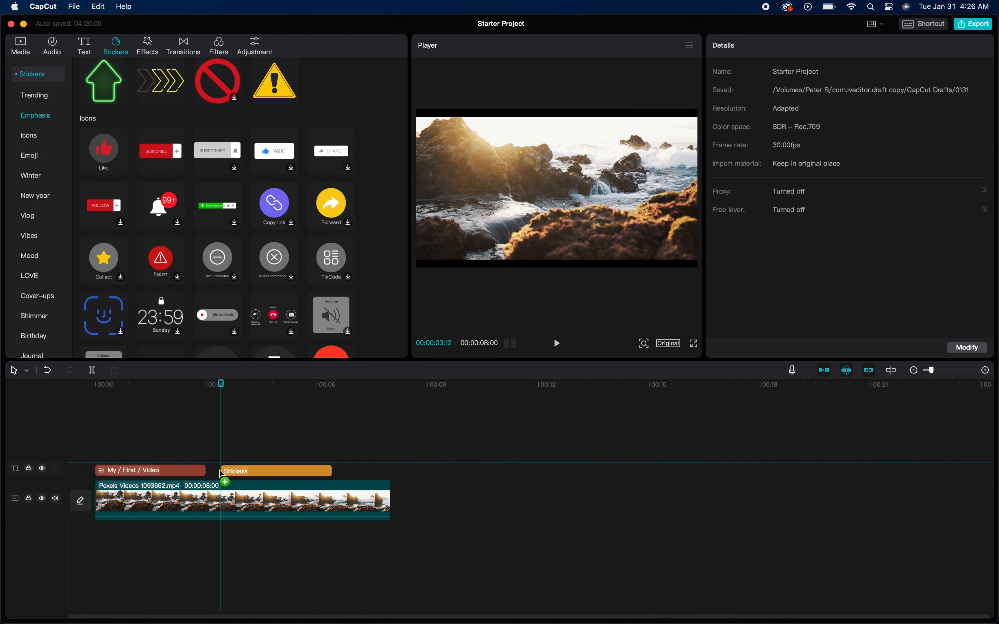
drag(221, 474, 221, 474)
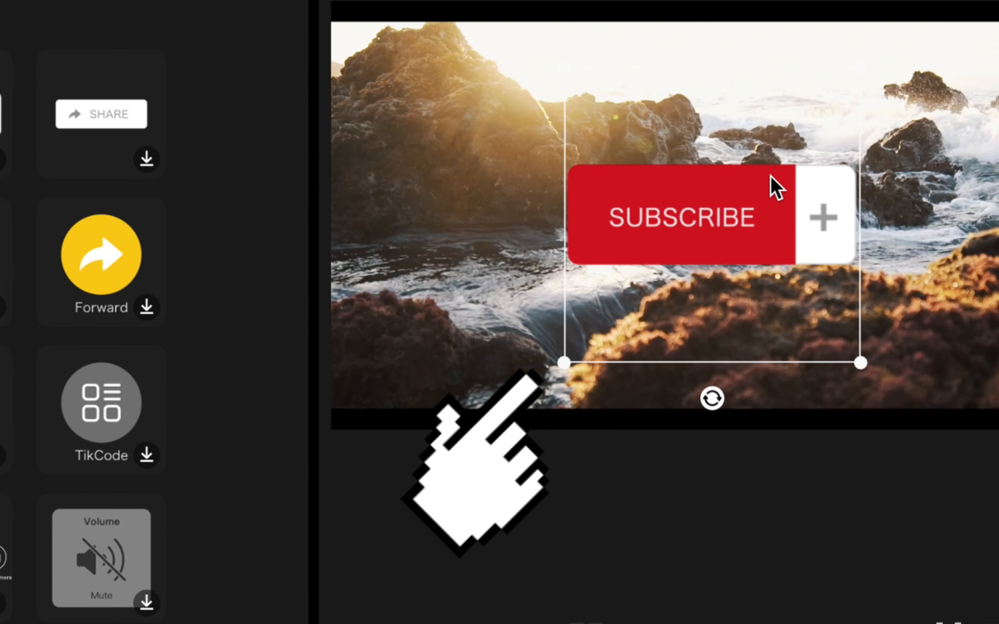
Try the Bounce In and Fade In entrance animations on the Subscribe sticker and settle on Spring
click(768, 45)
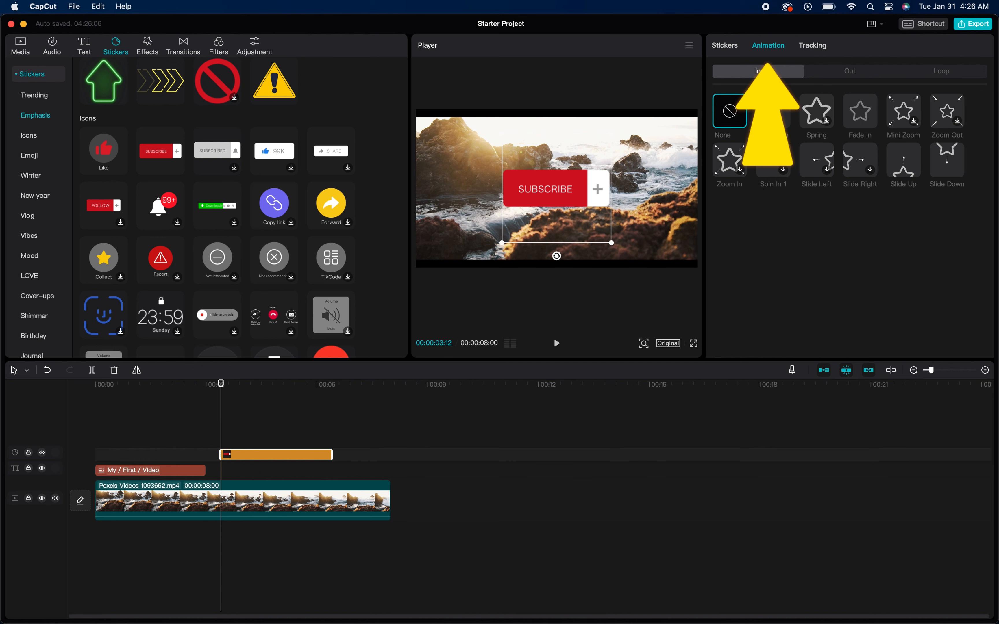
click(777, 124)
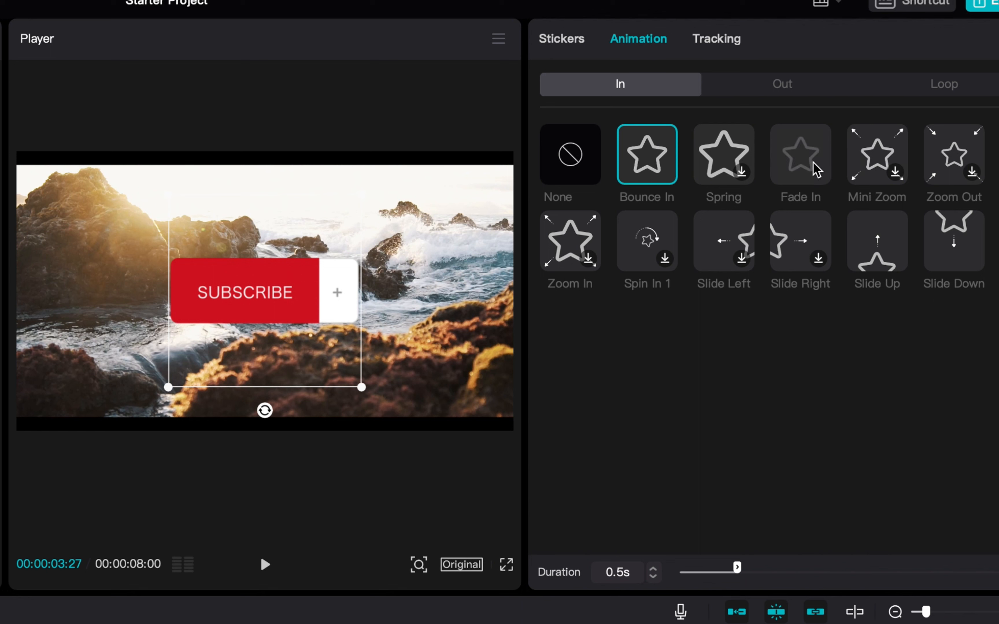
click(815, 169)
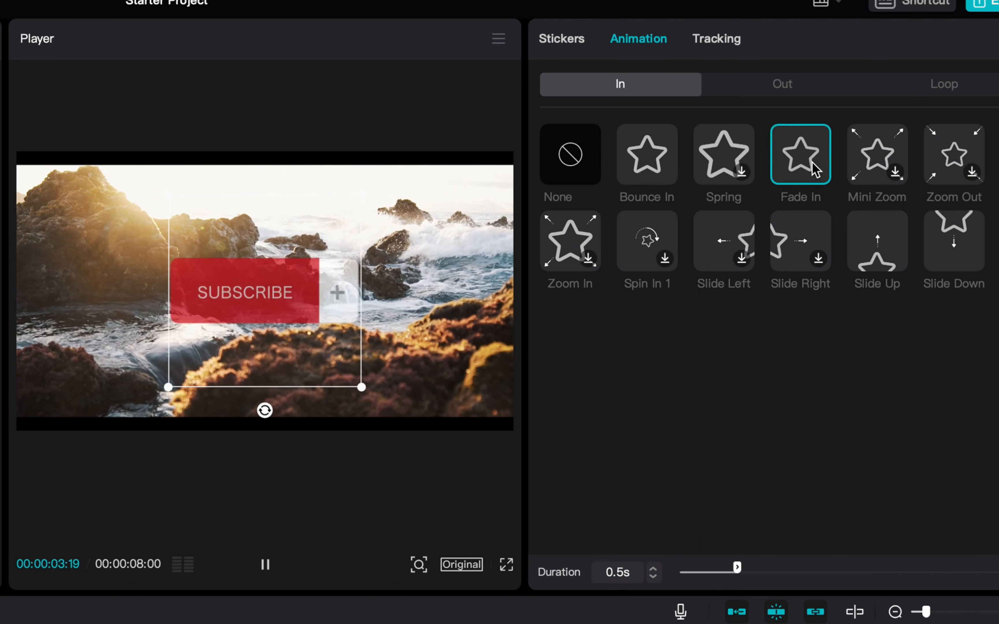
click(720, 168)
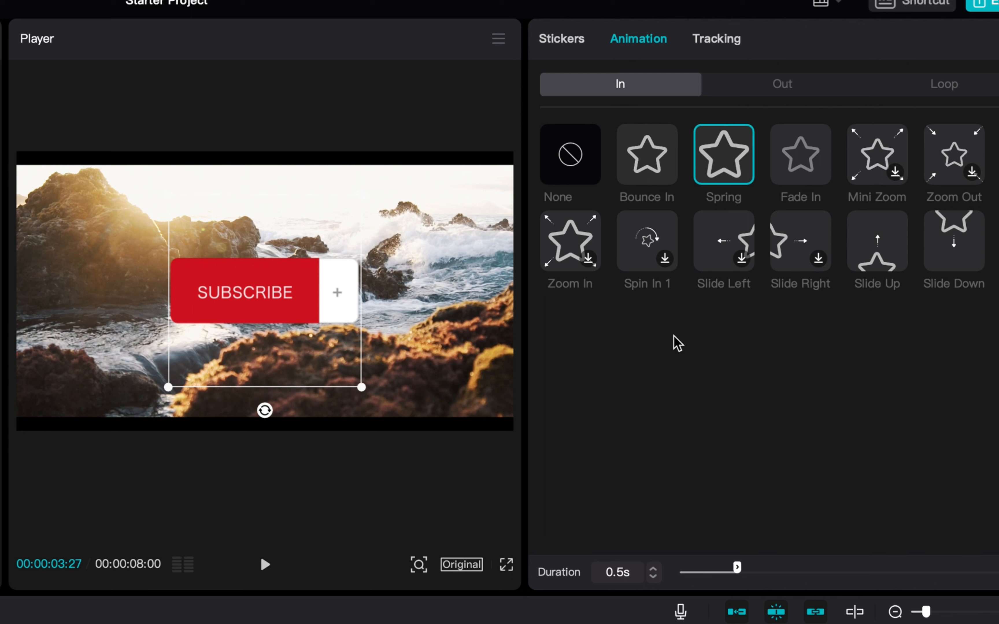
Add the Wiper loop animation to the Subscribe sticker and return to its entrance animations, keeping Spring selected
click(945, 84)
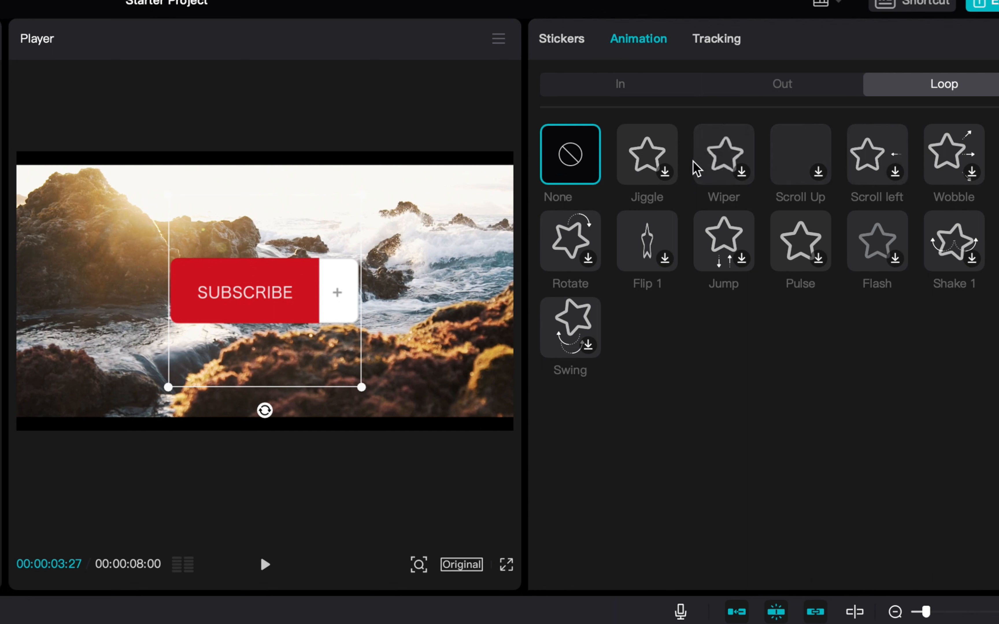
click(722, 165)
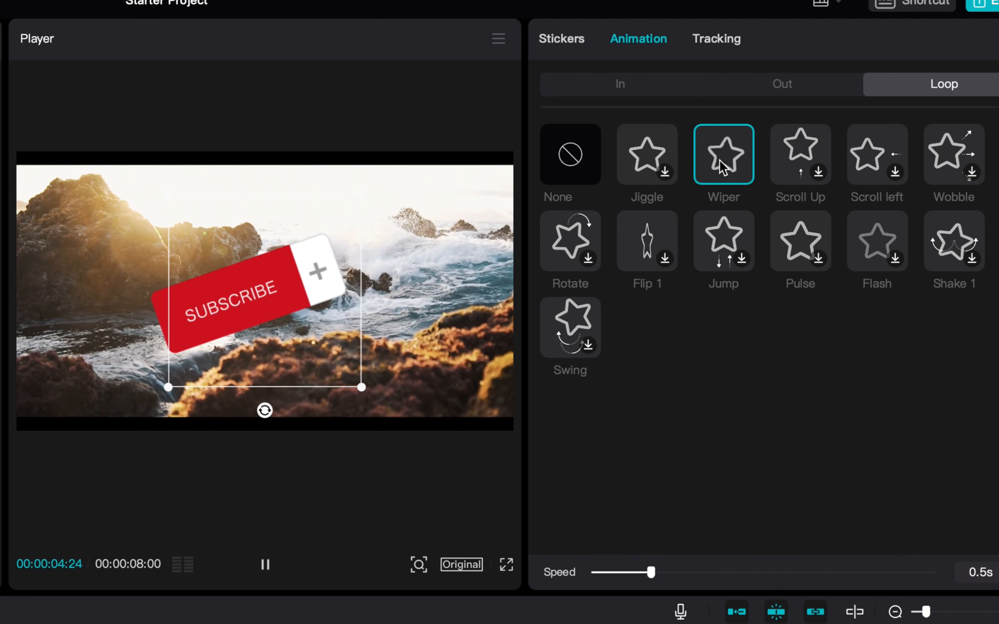
click(676, 93)
click(712, 167)
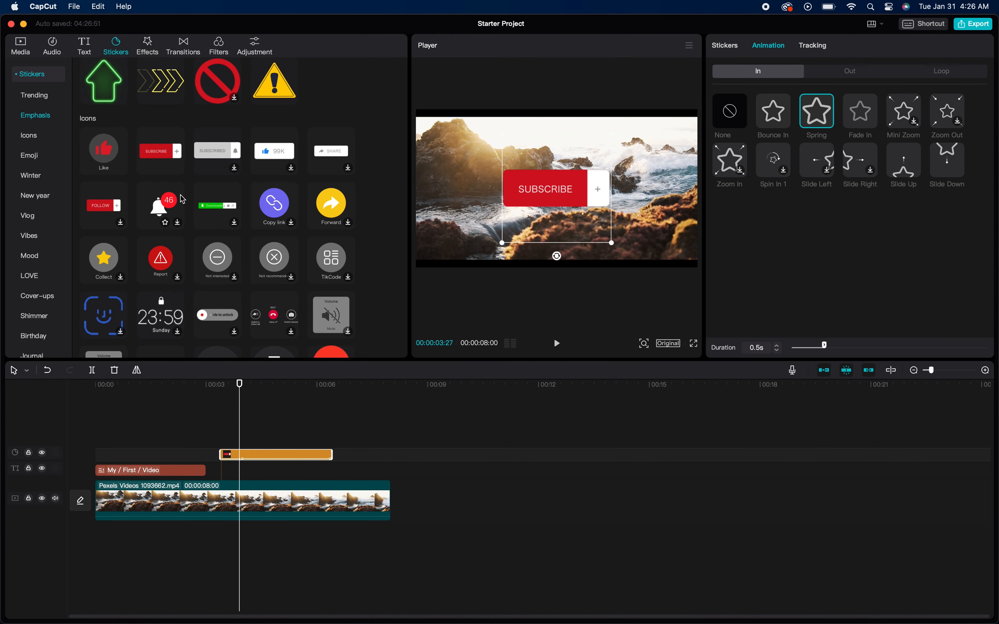
Add the white pixel mouse cursor sticker from the Emphasis category on a track above the Subscribe sticker
scroll(182, 199, down, 5)
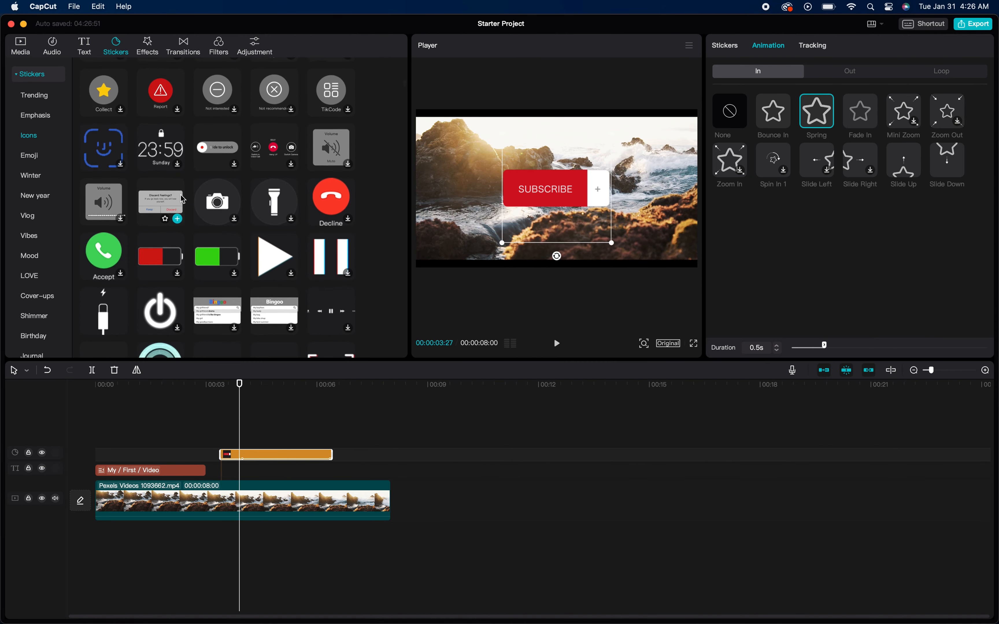
scroll(185, 201, up, 2)
scroll(185, 202, up, 6)
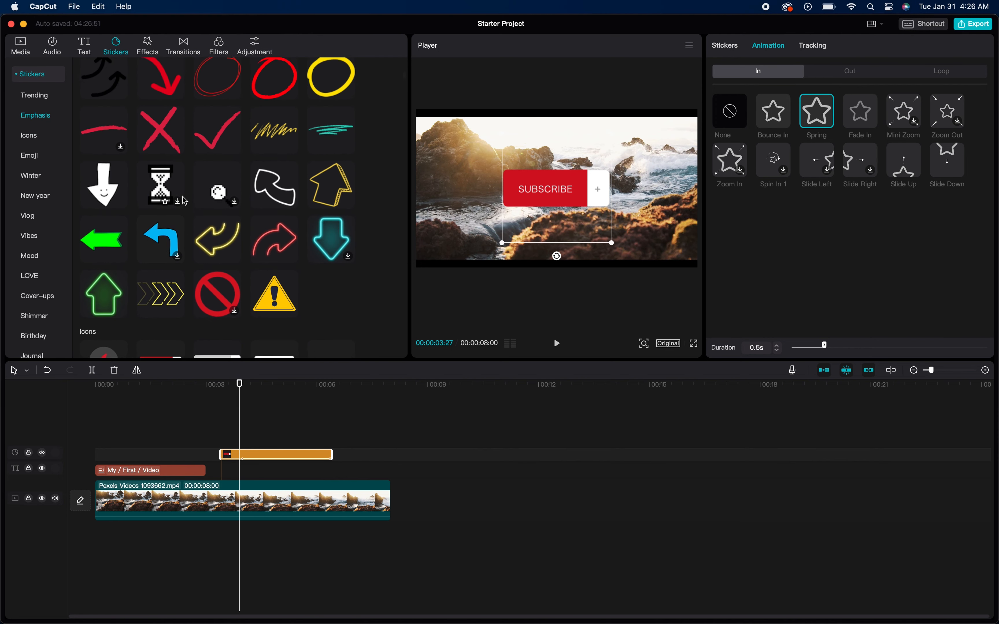
scroll(185, 201, up, 1)
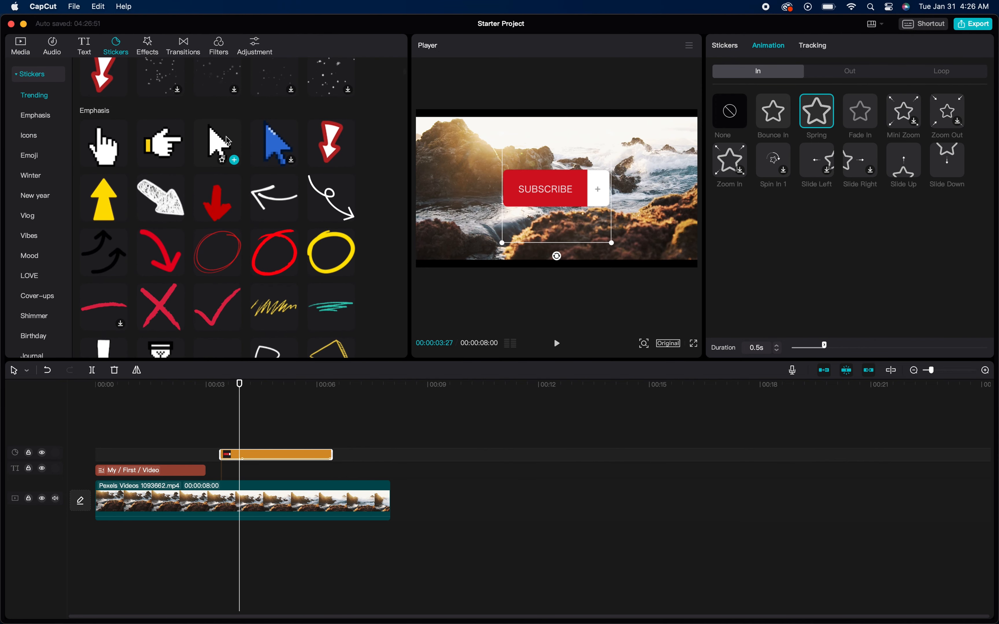
drag(216, 145, 227, 439)
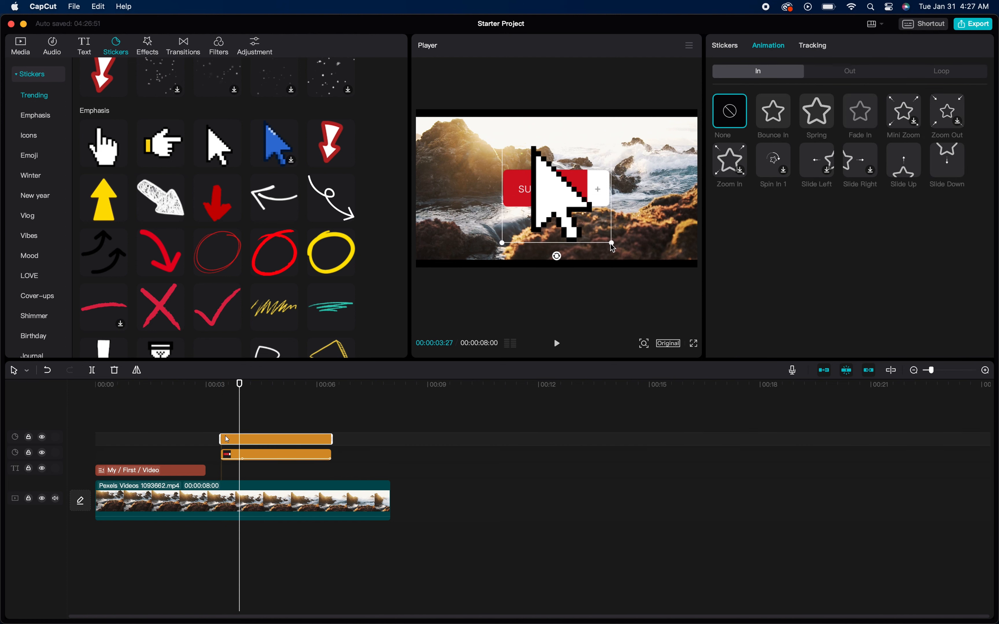
Shrink the cursor sticker, position it over the lower part of the Subscribe button and give it the Slide Up entrance animation
drag(613, 245, 567, 242)
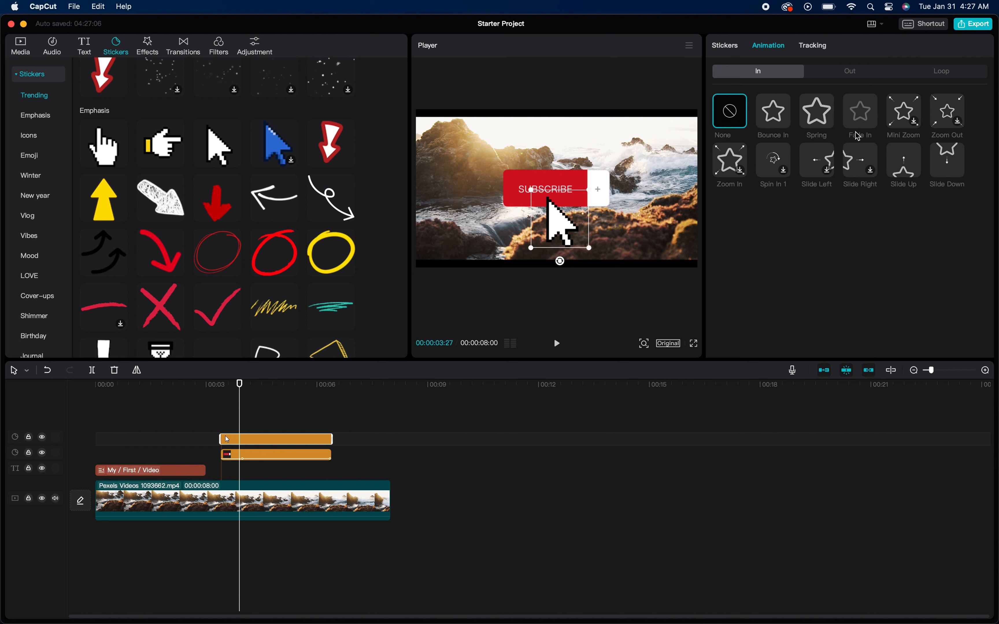
click(902, 164)
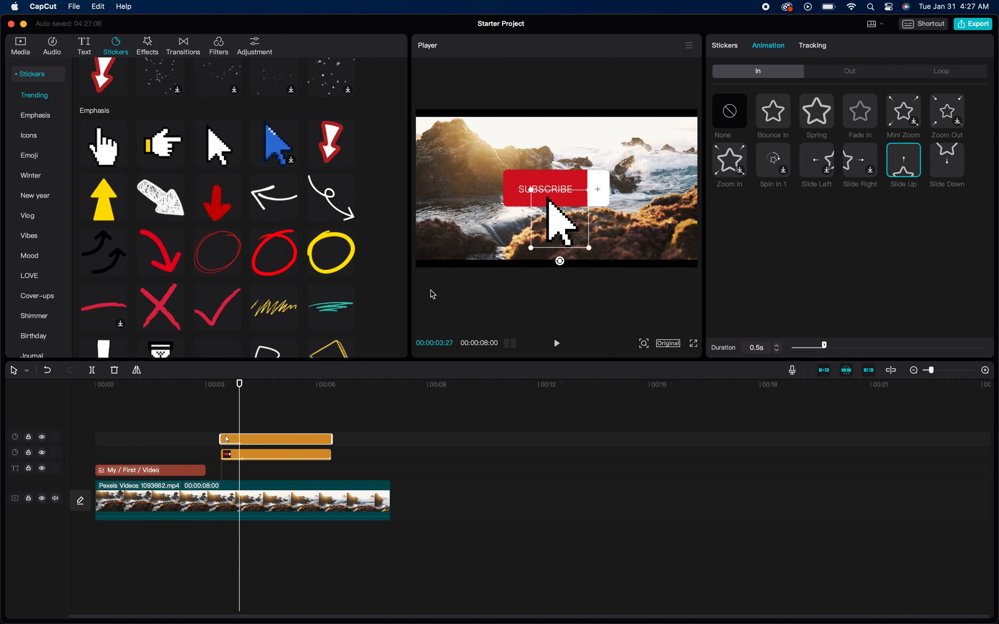
Shift the cursor sticker to start slightly after the Subscribe sticker and extend the Subscribe sticker so both end together
click(221, 392)
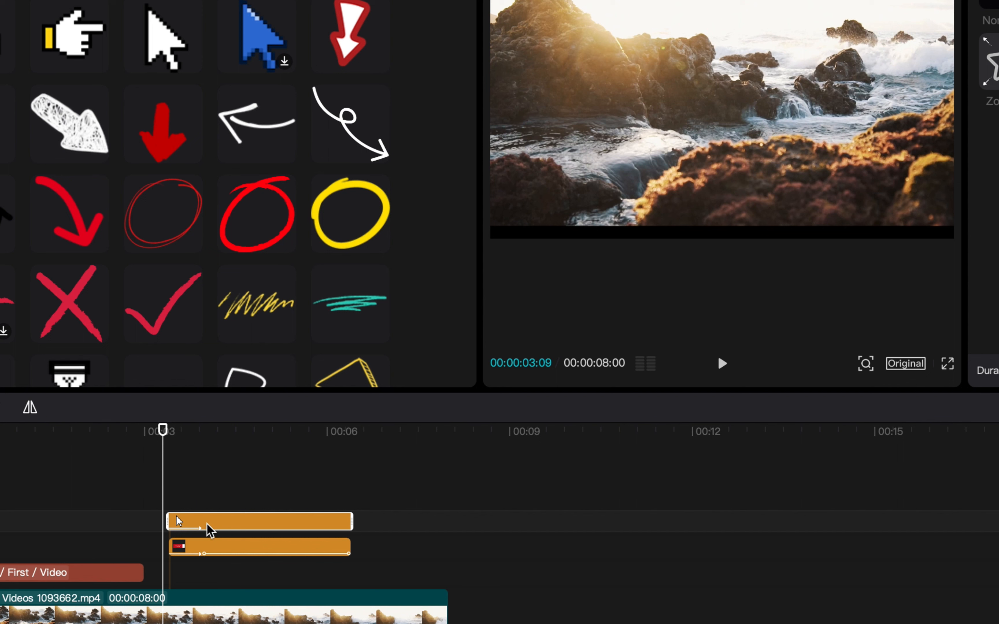
drag(207, 531, 221, 529)
drag(352, 550, 367, 547)
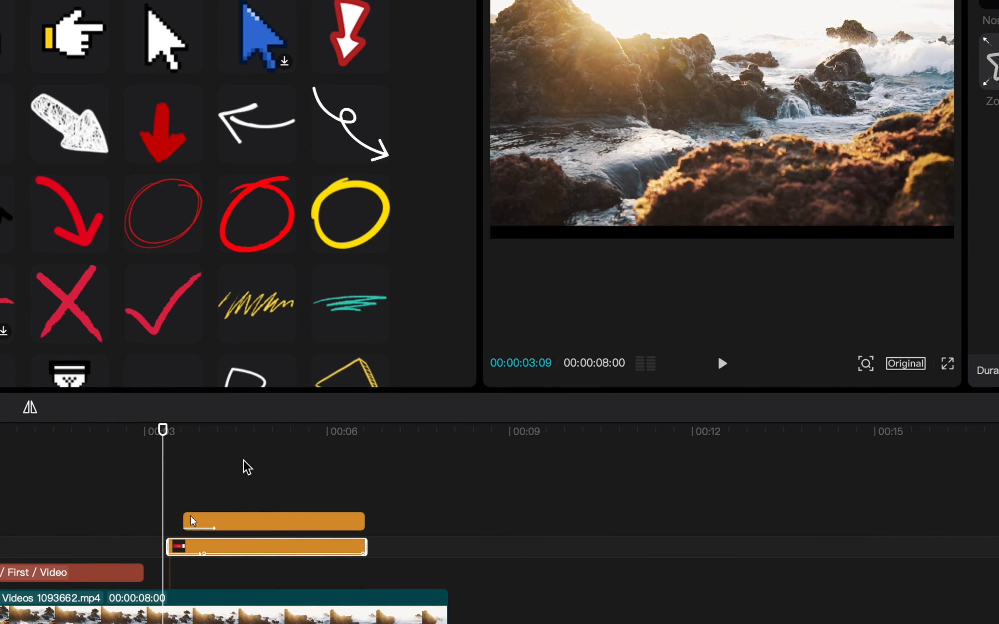
Play back the animated stickers and scrub through the timeline to check their motion
key(space)
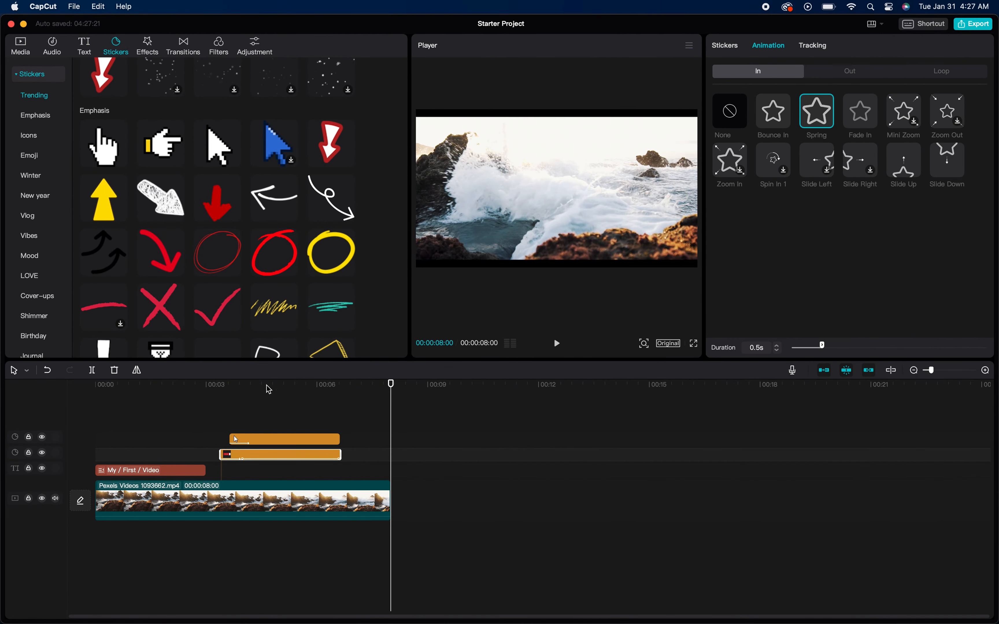
drag(253, 390, 219, 394)
drag(162, 397, 319, 390)
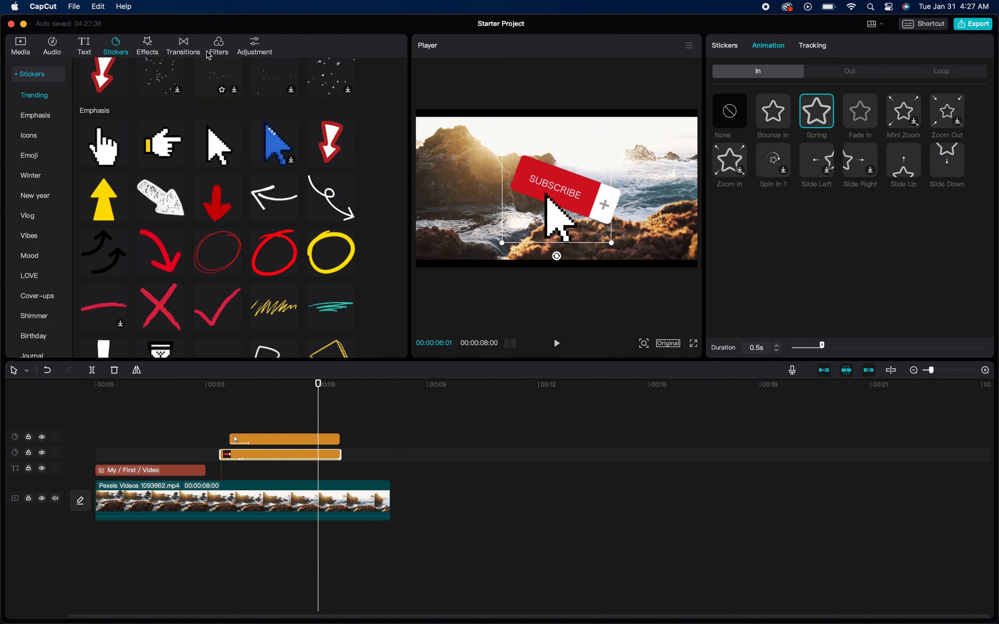
Glance through the effects and filters libraries and add a custom adjustment layer to the timeline
click(153, 44)
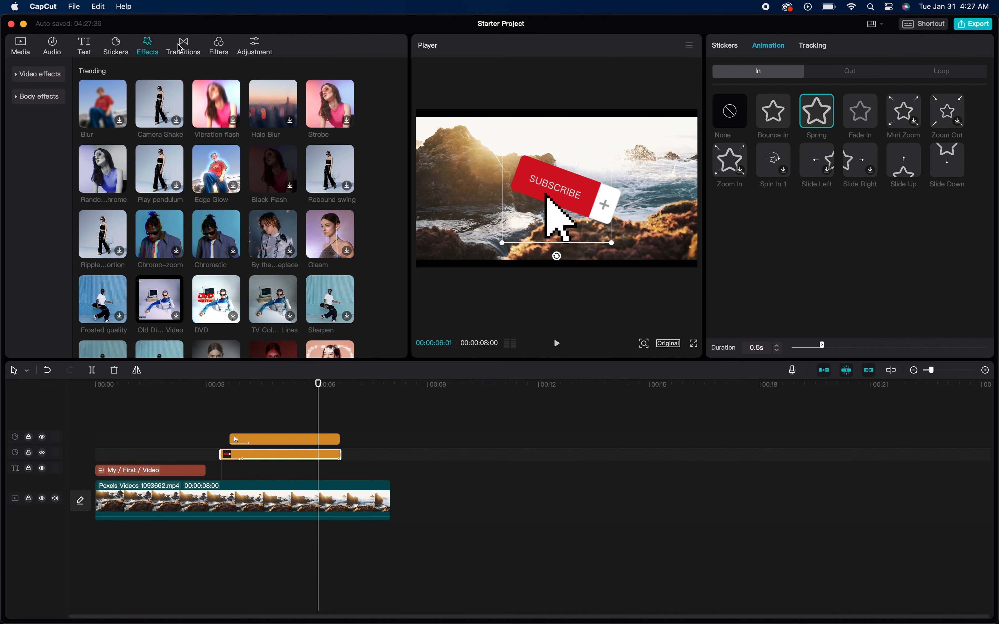
click(219, 45)
click(255, 45)
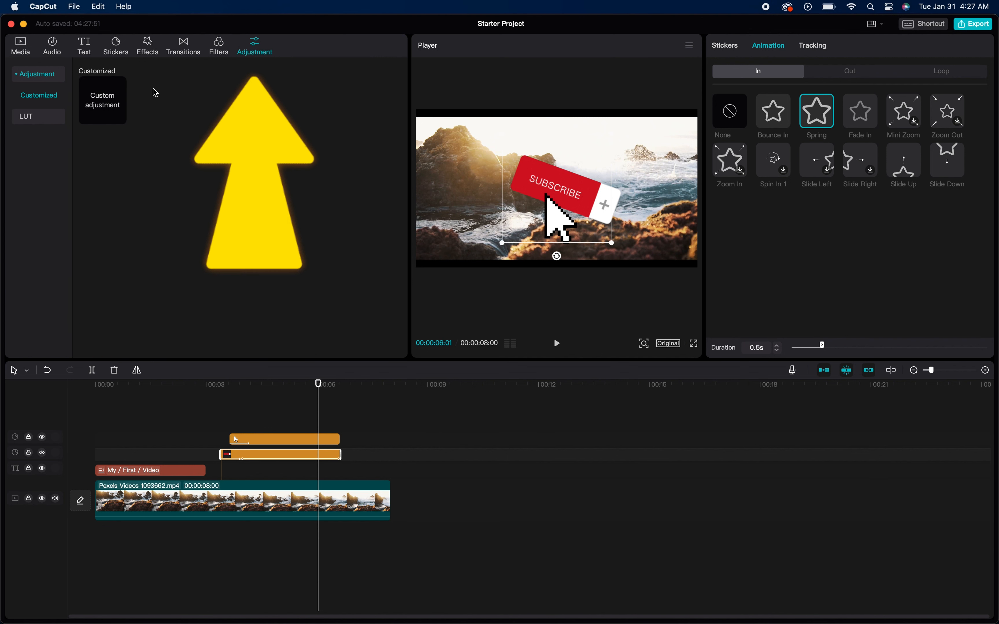
mouse_move(118, 100)
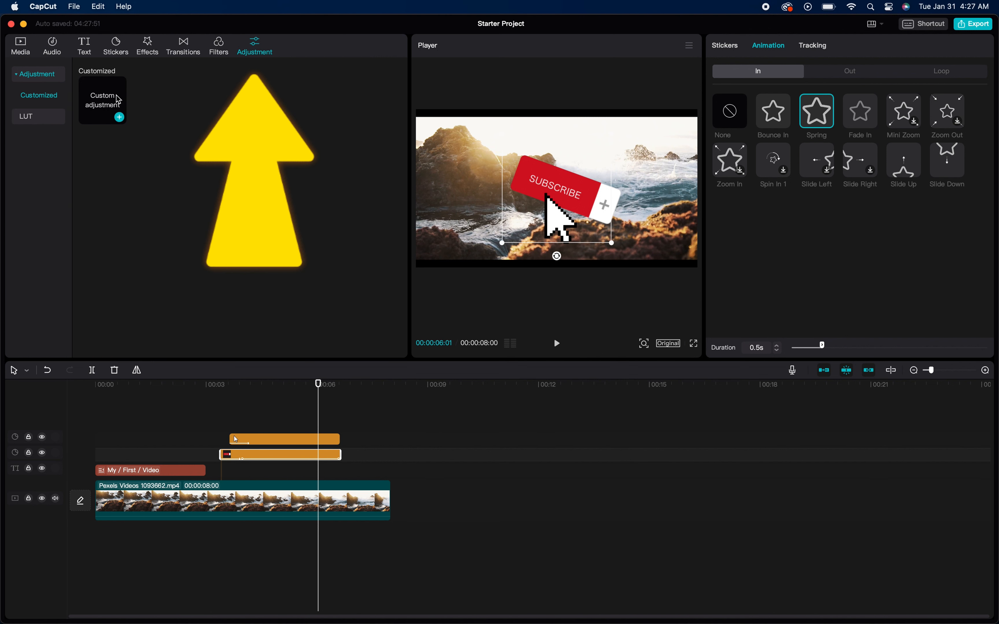
click(120, 118)
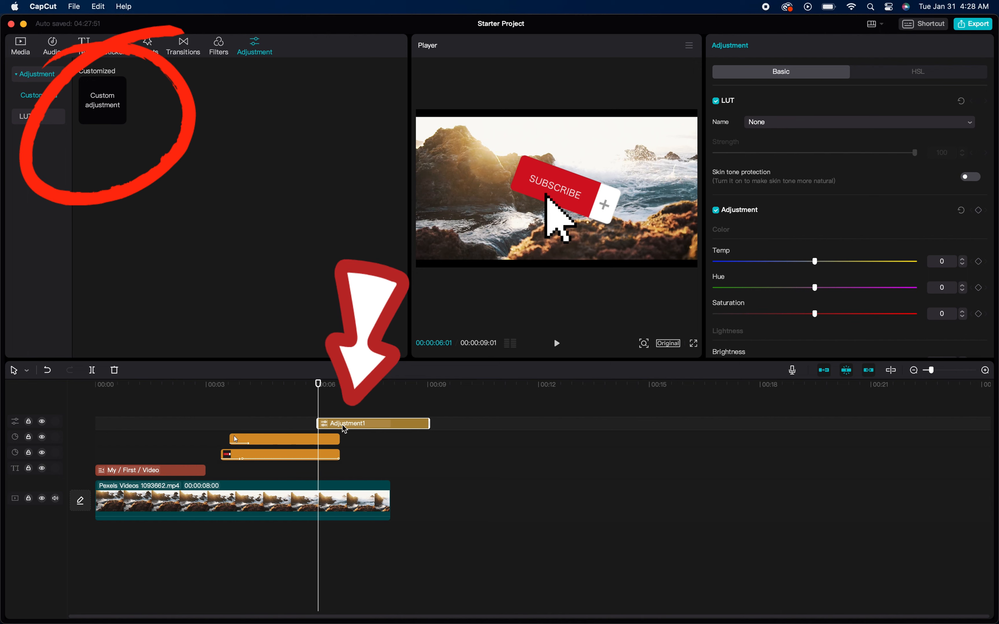
Move the adjustment layer to the start of the timeline and extend it to the end of the ocean clip
drag(345, 430, 124, 428)
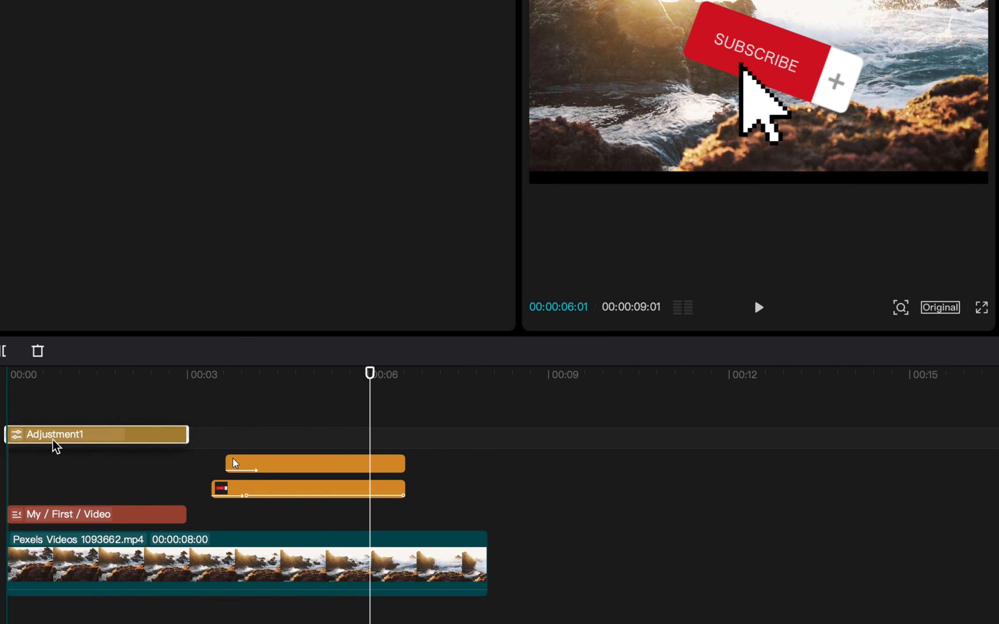
drag(56, 446, 56, 446)
drag(191, 436, 490, 438)
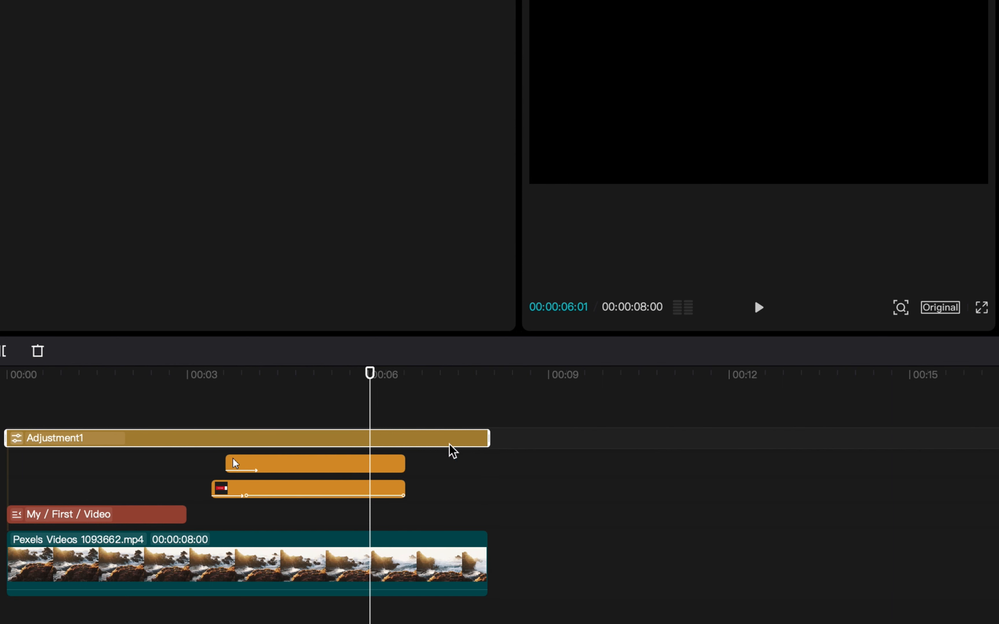
Set the adjustment layer's Temp to -15, Contrast to 9, Highlight to -7 and Shadow to -7
click(189, 403)
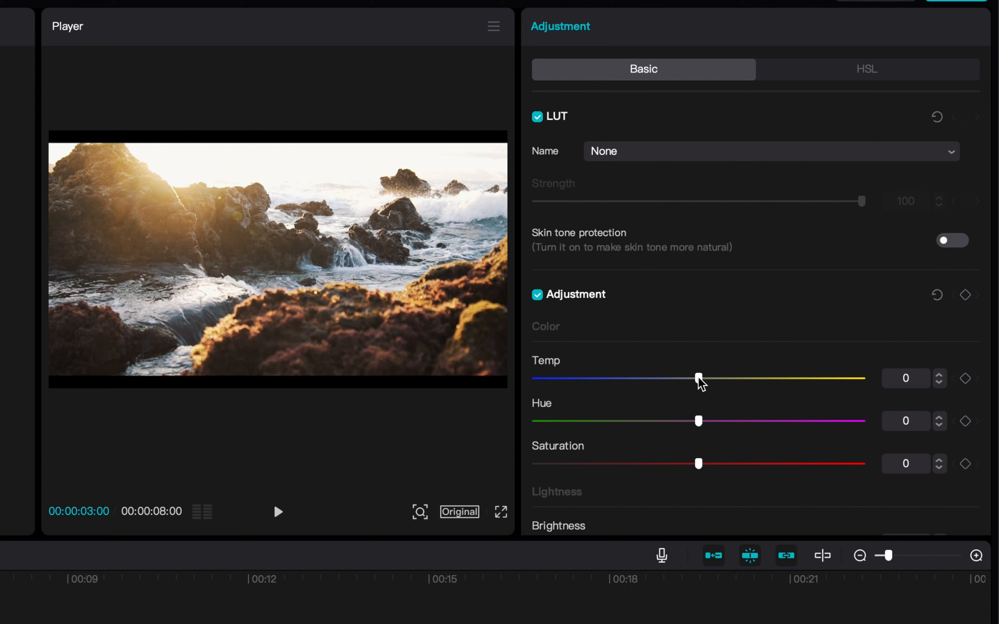
drag(699, 378, 649, 382)
scroll(685, 409, down, 5)
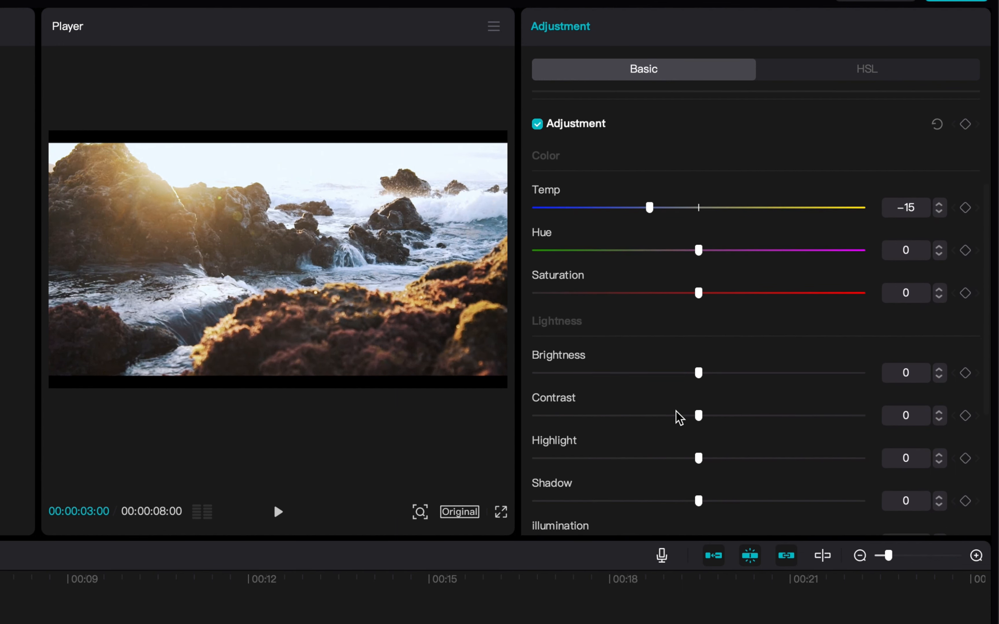
drag(701, 389, 728, 391)
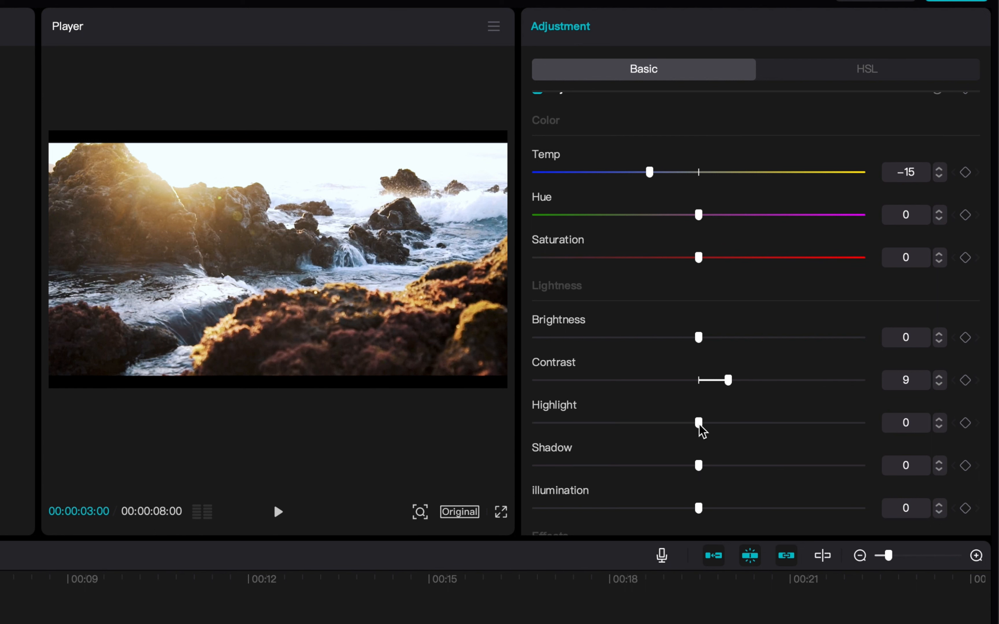
drag(712, 431, 679, 471)
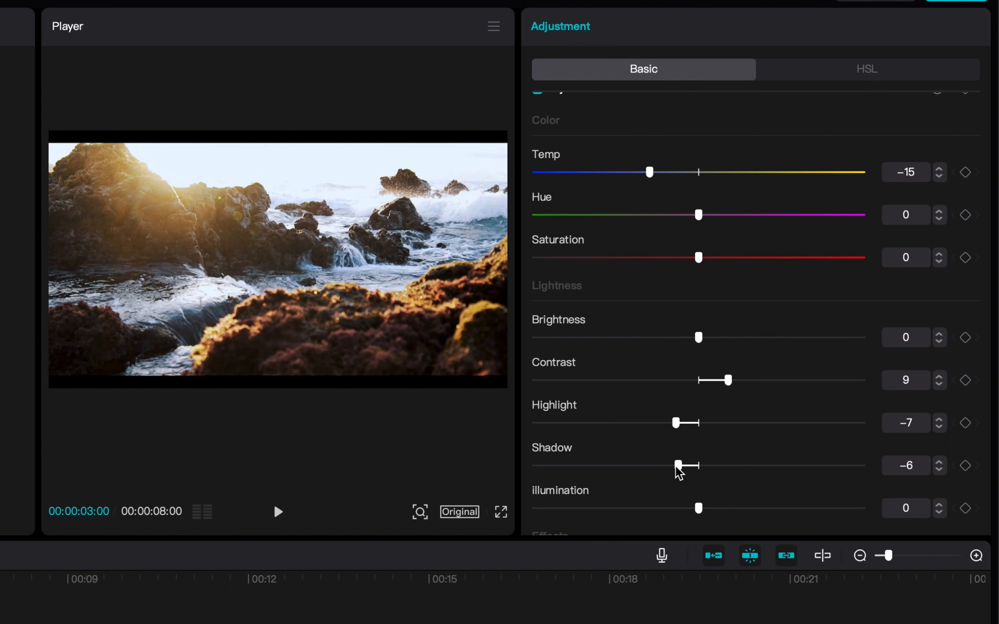
scroll(678, 450, down, 5)
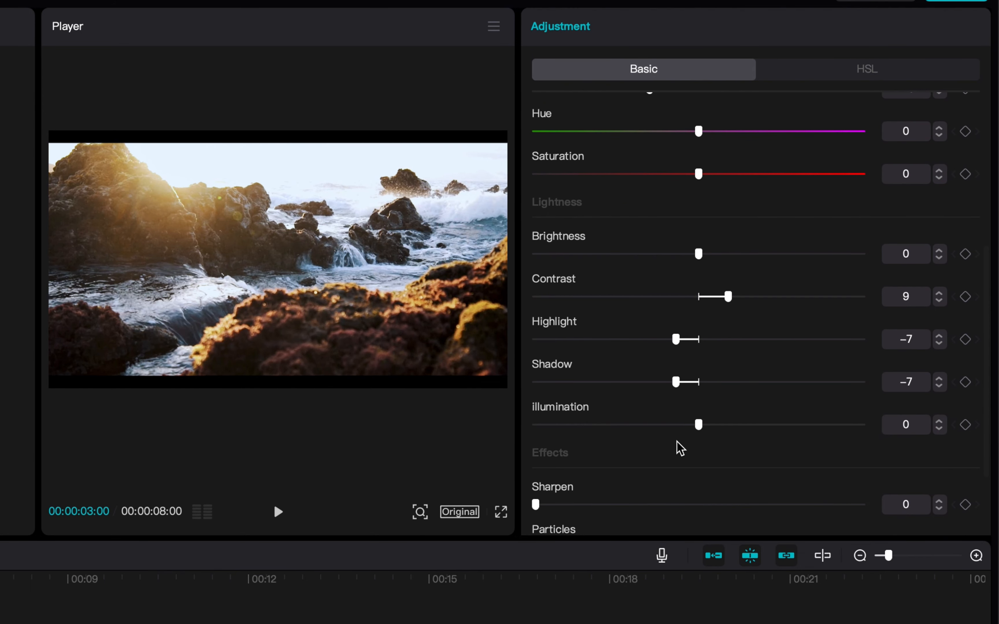
scroll(685, 412, down, 3)
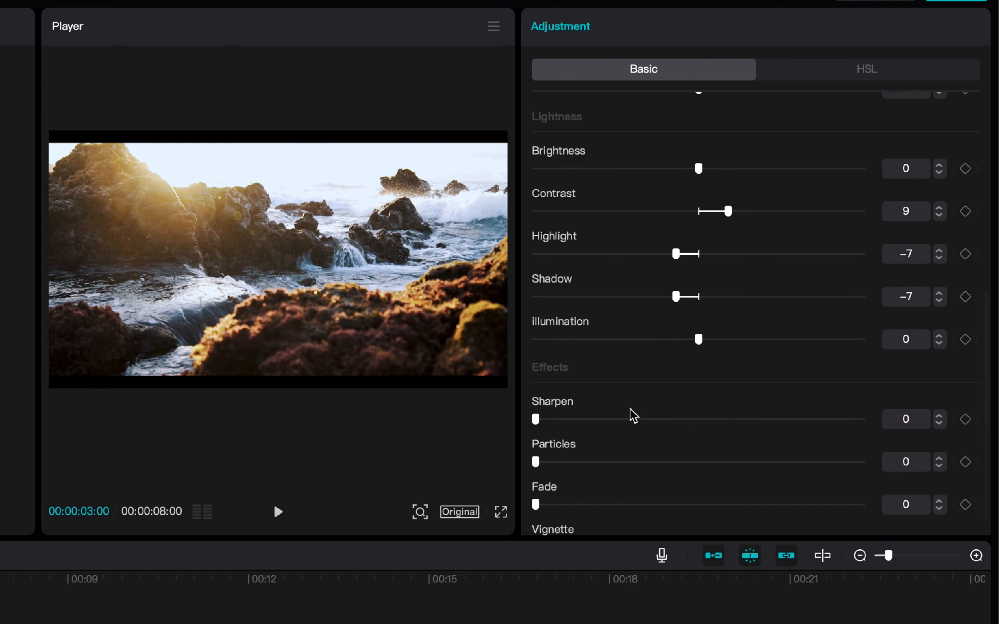
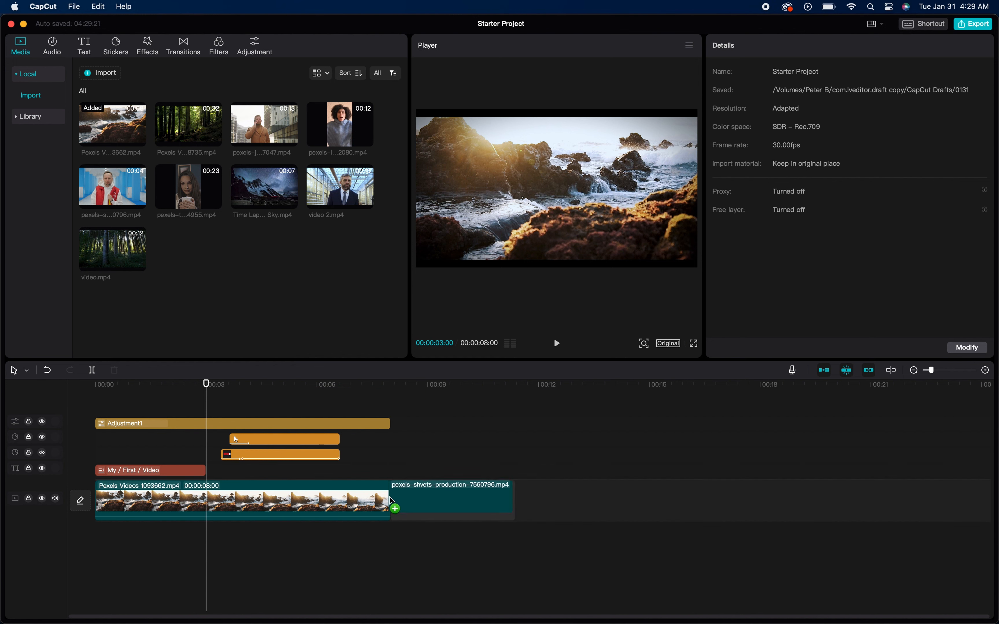
Play back the cut from the ocean clip to the second clip and return the playhead to just before it
click(372, 386)
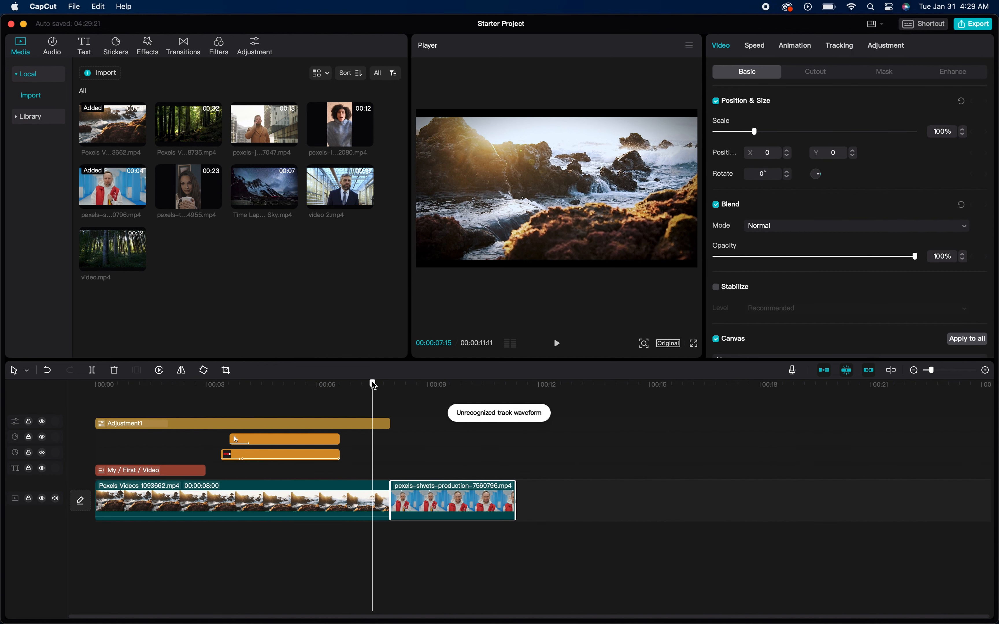
key(space)
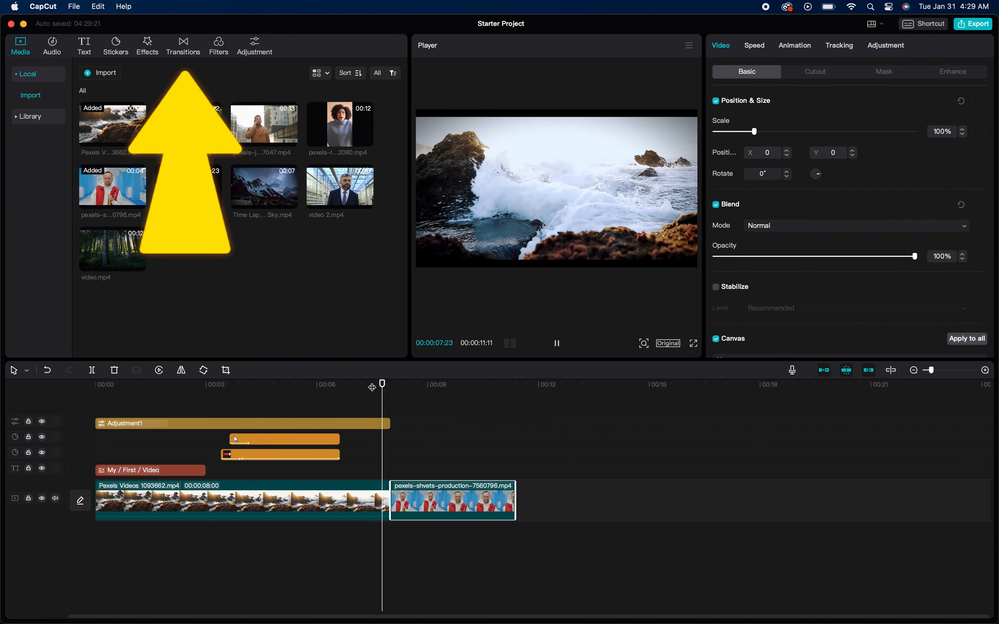
key(space)
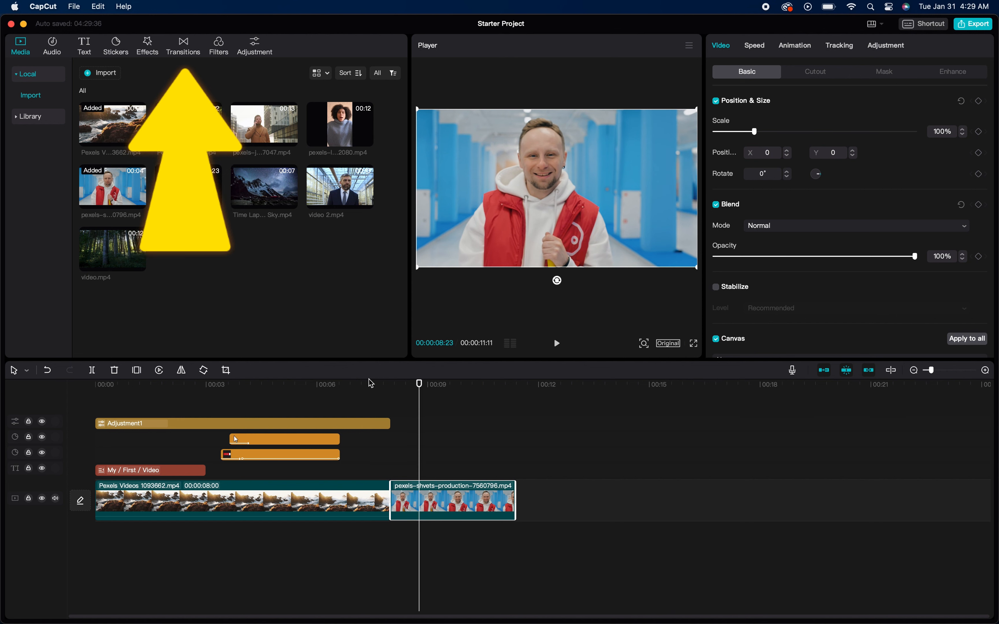
click(368, 386)
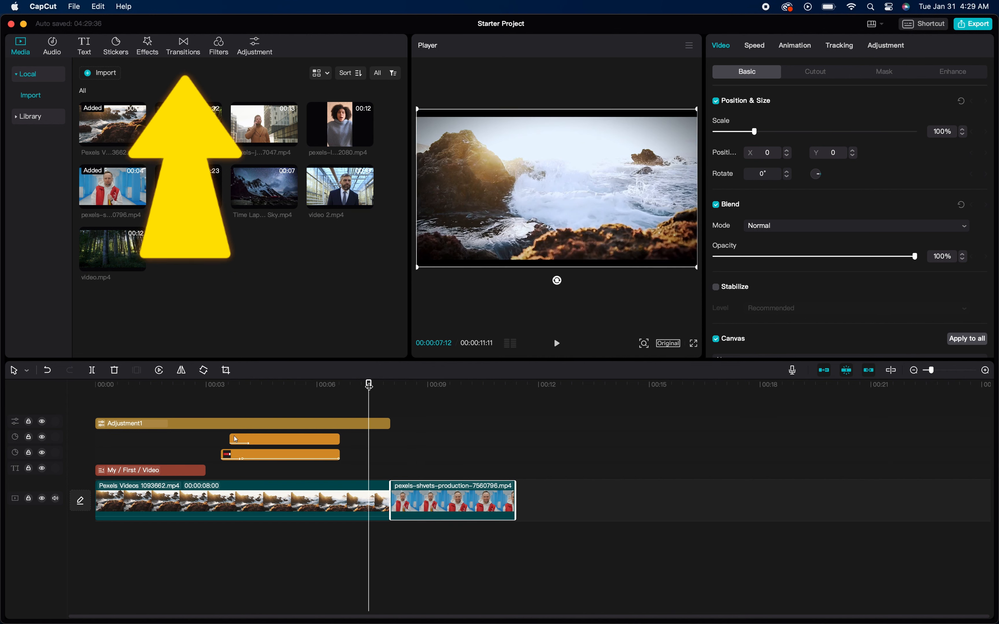
Add a Bubble blur transition between the two clips, set its duration to 1.5 s and play it back
click(189, 47)
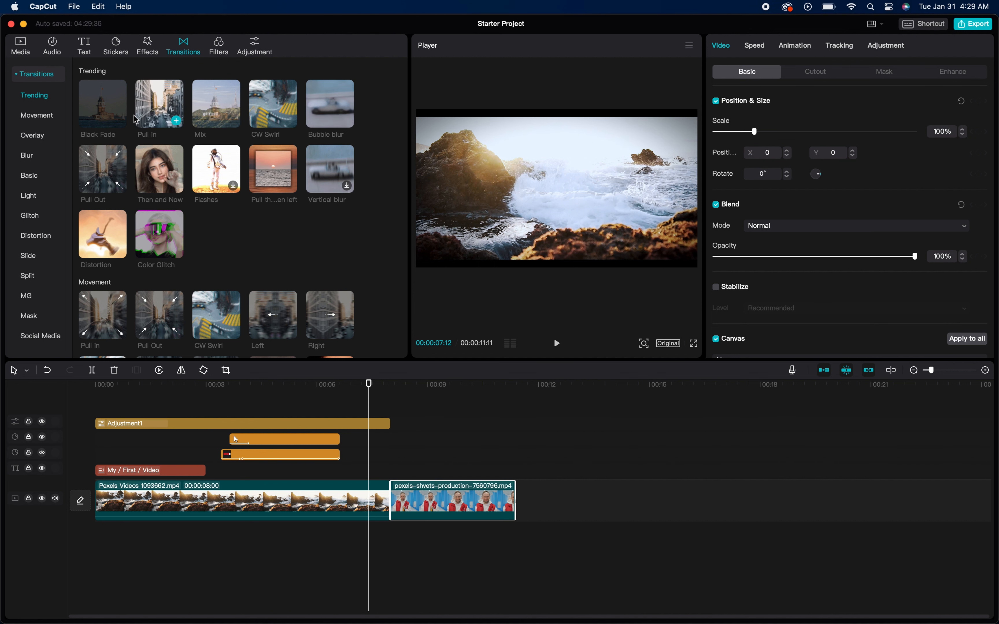
drag(331, 105, 383, 504)
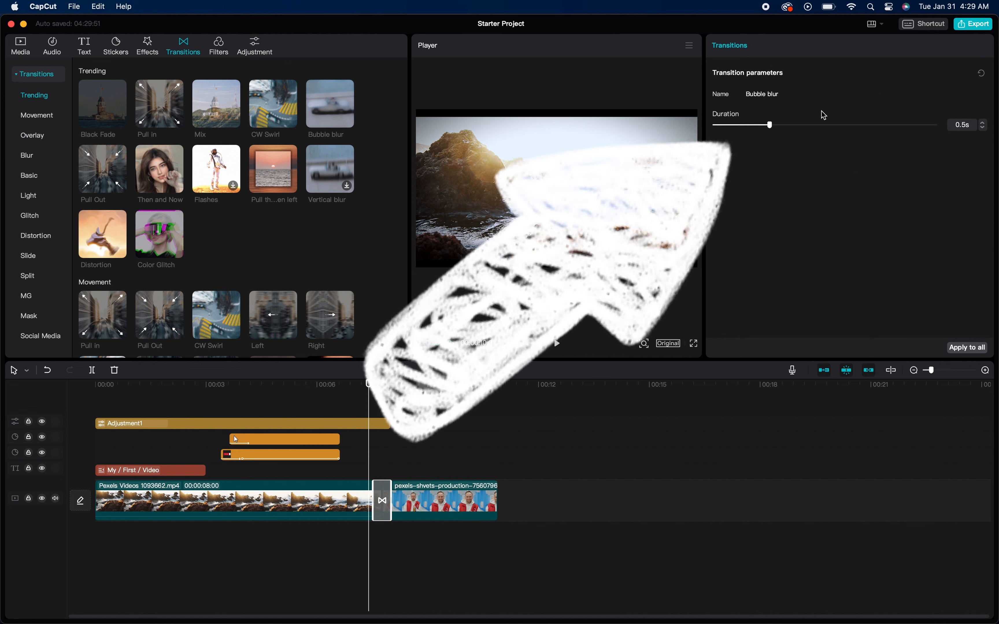
drag(772, 126, 908, 125)
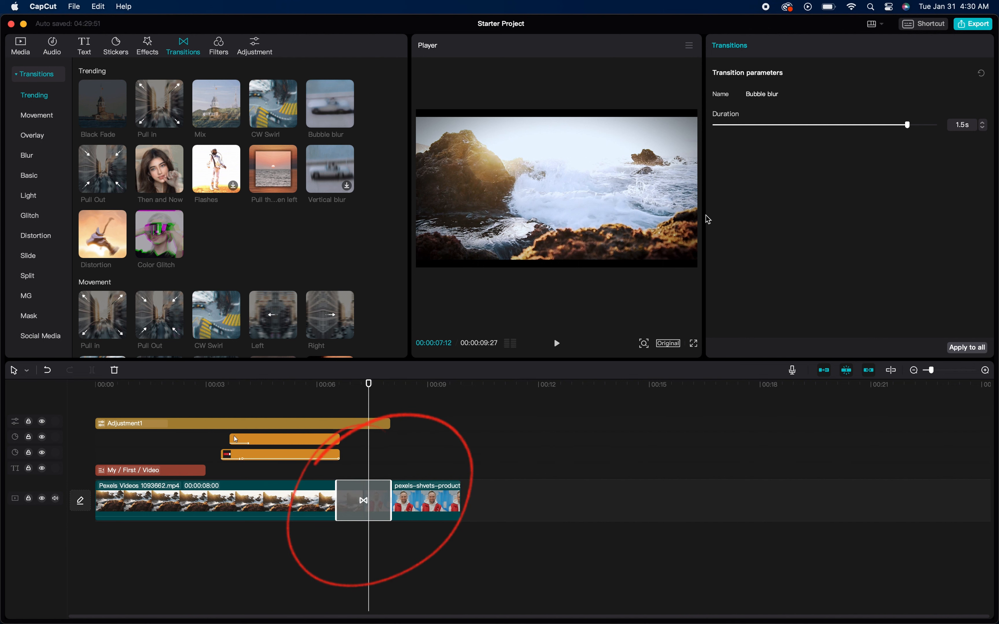
click(337, 386)
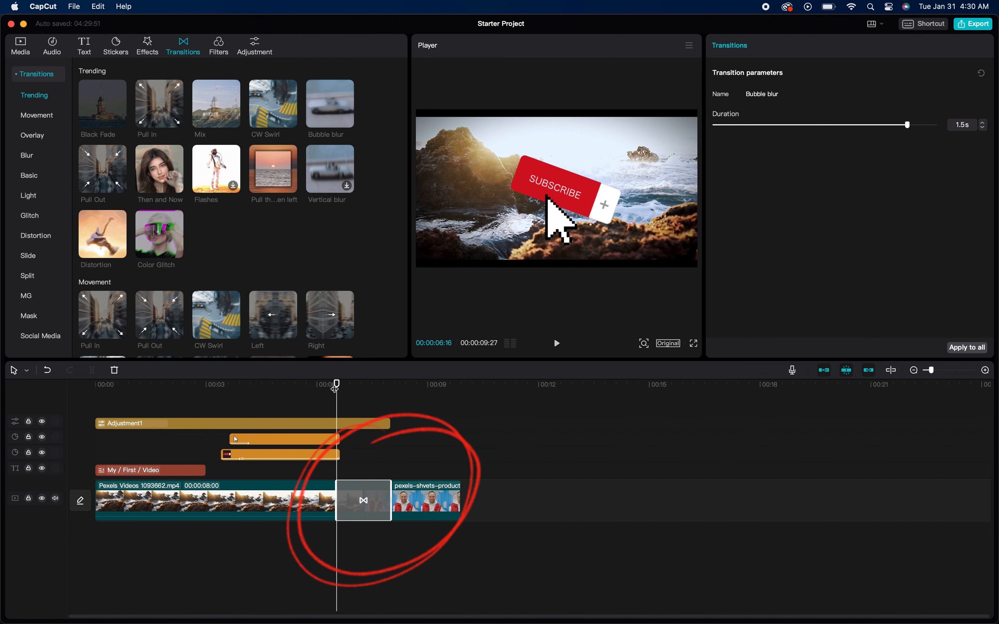
key(space)
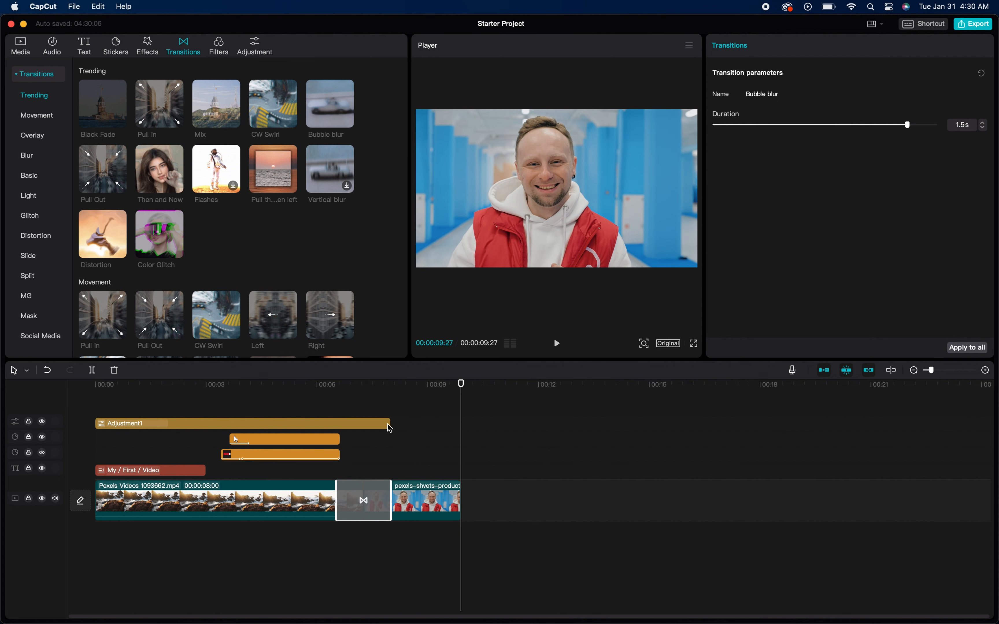
Extend the adjustment layer to the end of the second clip and play back the transition
drag(389, 423, 462, 423)
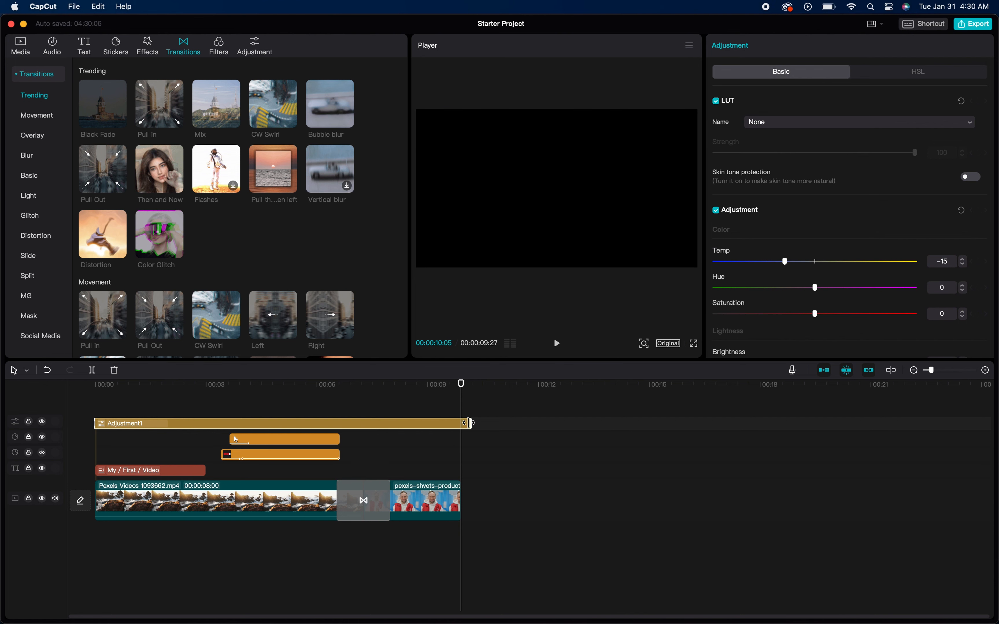
click(319, 387)
key(space)
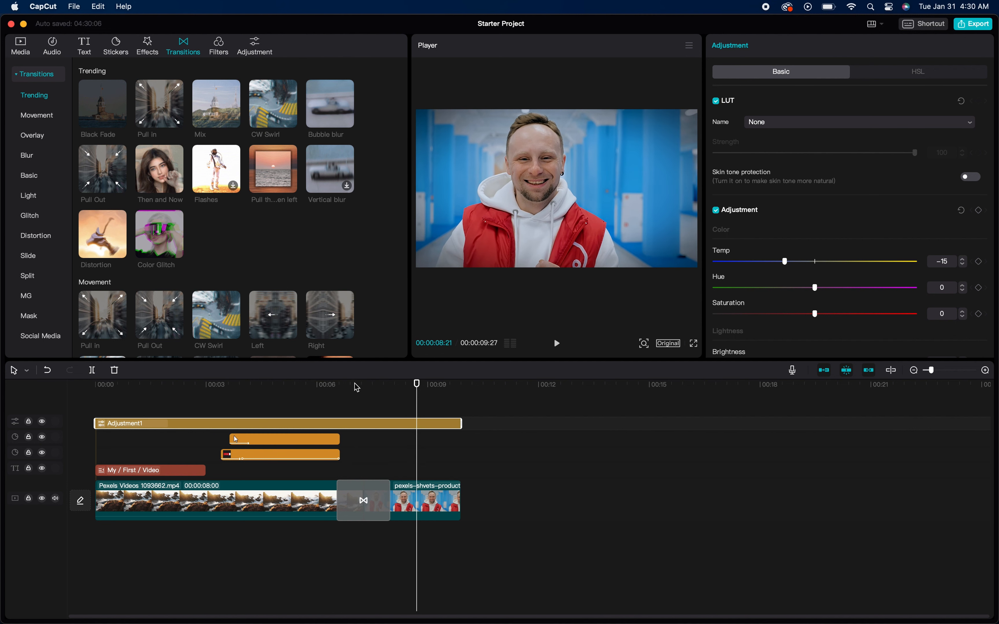
Apply a Filmstrip mask to the second clip
click(426, 495)
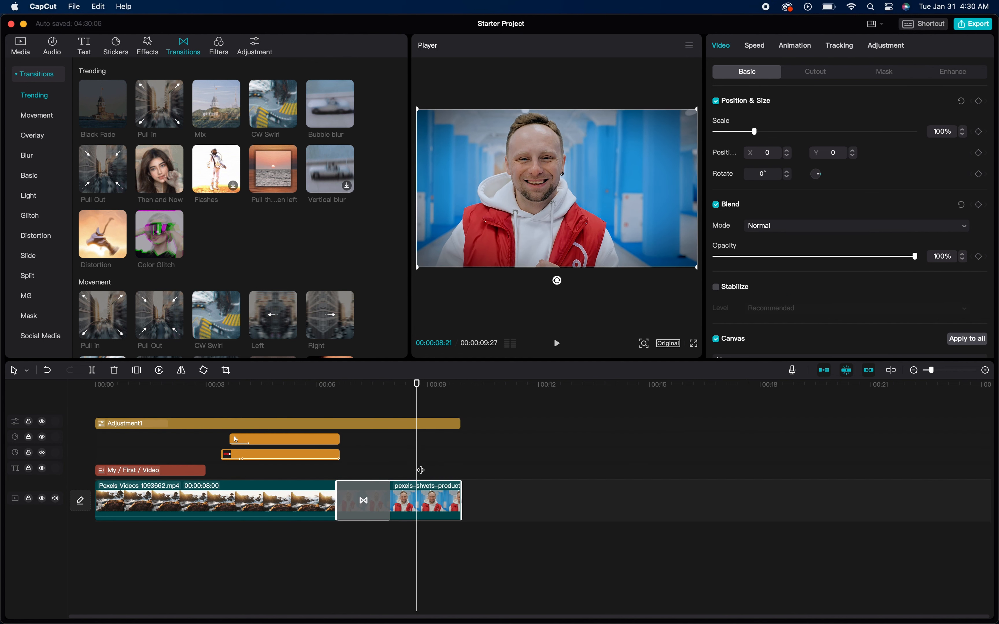
click(433, 430)
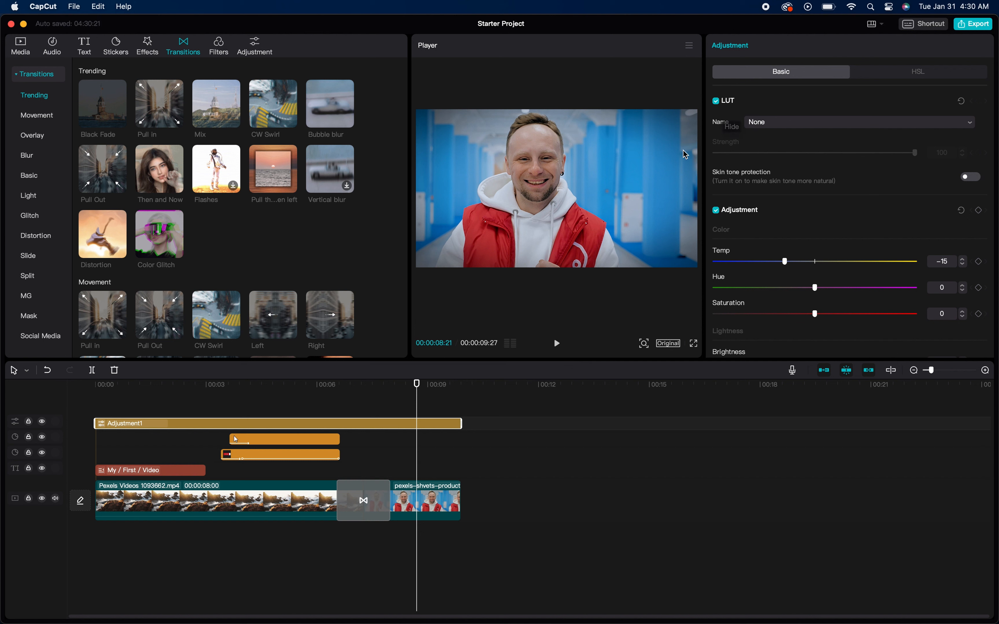
click(424, 489)
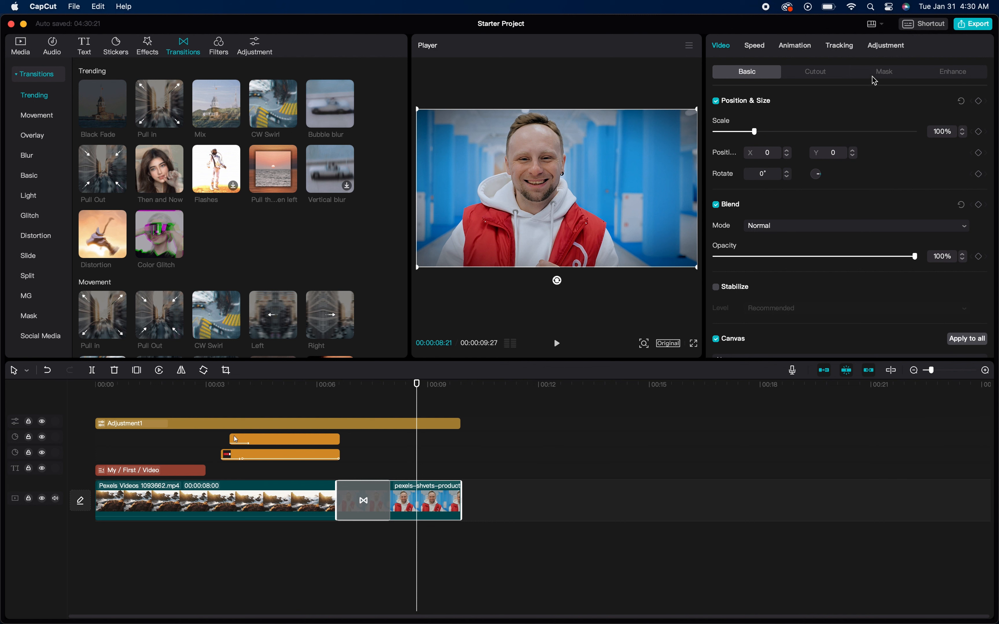
click(879, 74)
click(812, 136)
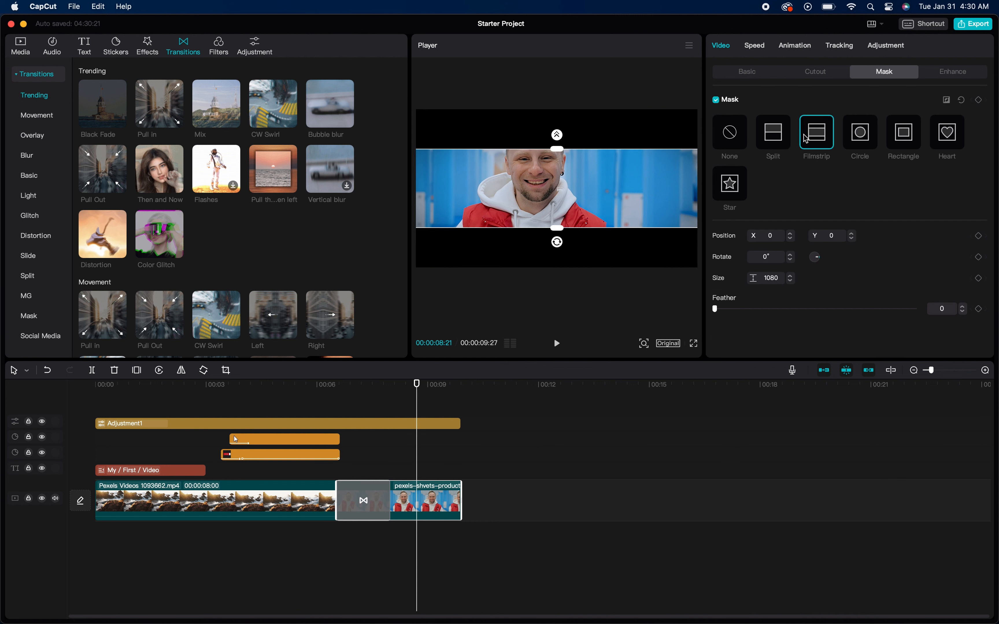
Compare the mask sizes of both clips and set the second clip's Filmstrip mask size to 1948
click(561, 229)
click(297, 507)
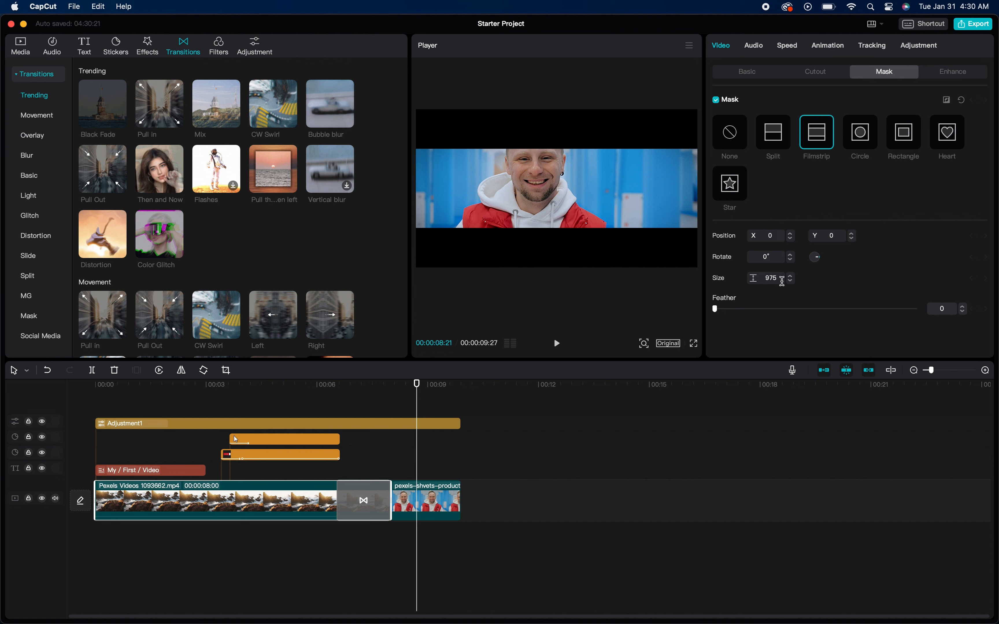
mouse_move(418, 388)
mouse_down()
mouse_move(304, 390)
mouse_move(429, 397)
mouse_move(290, 395)
mouse_move(417, 403)
mouse_up()
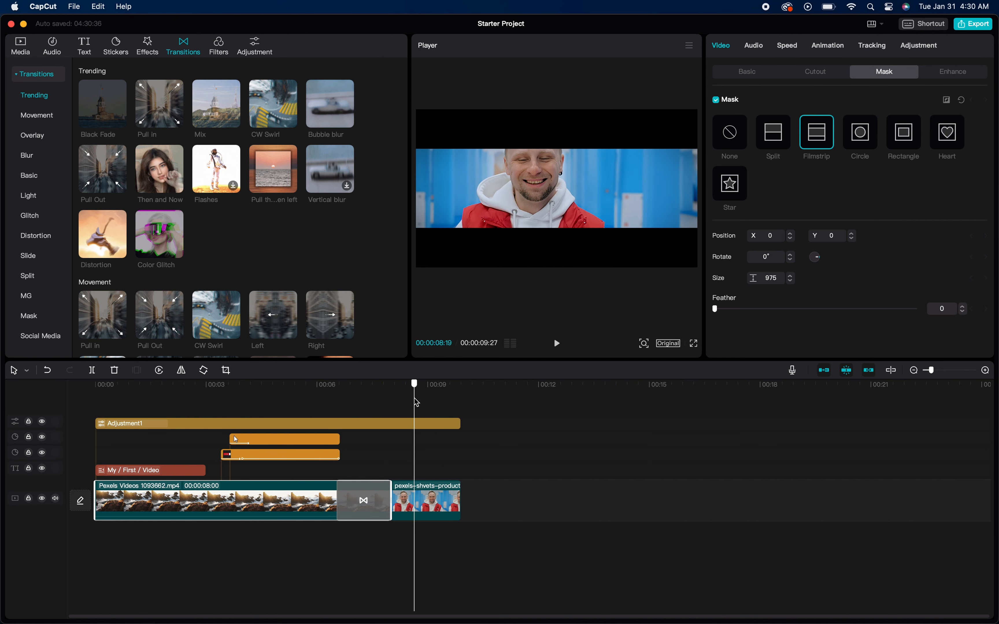
click(437, 515)
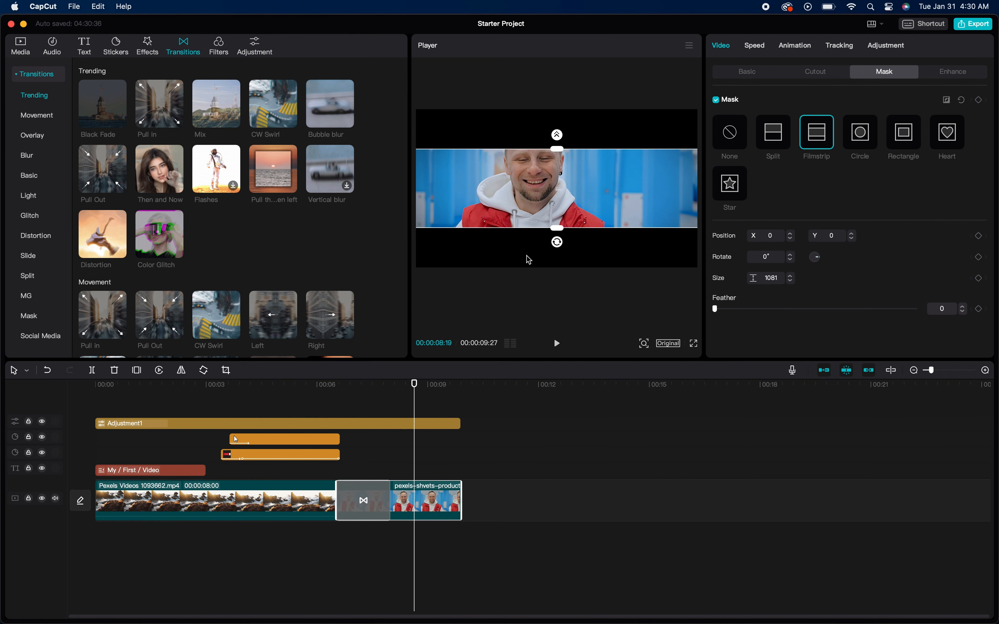
click(323, 502)
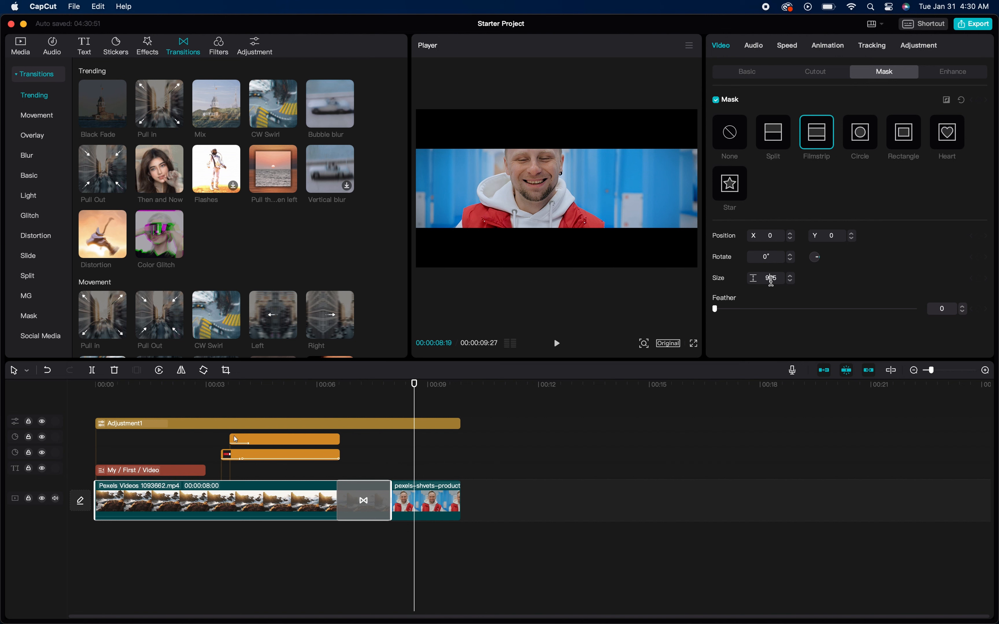
drag(400, 397, 407, 397)
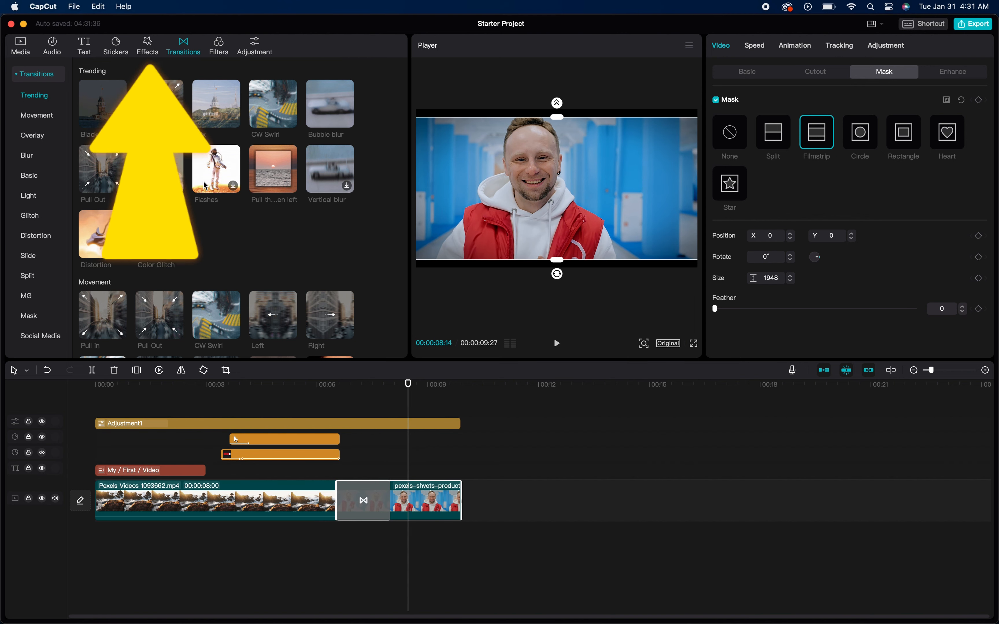
Browse the trending body effects and preview Gas Flow, Big mouth, the rainbow heart background and Beating Heart on the second clip
scroll(202, 191, down, 2)
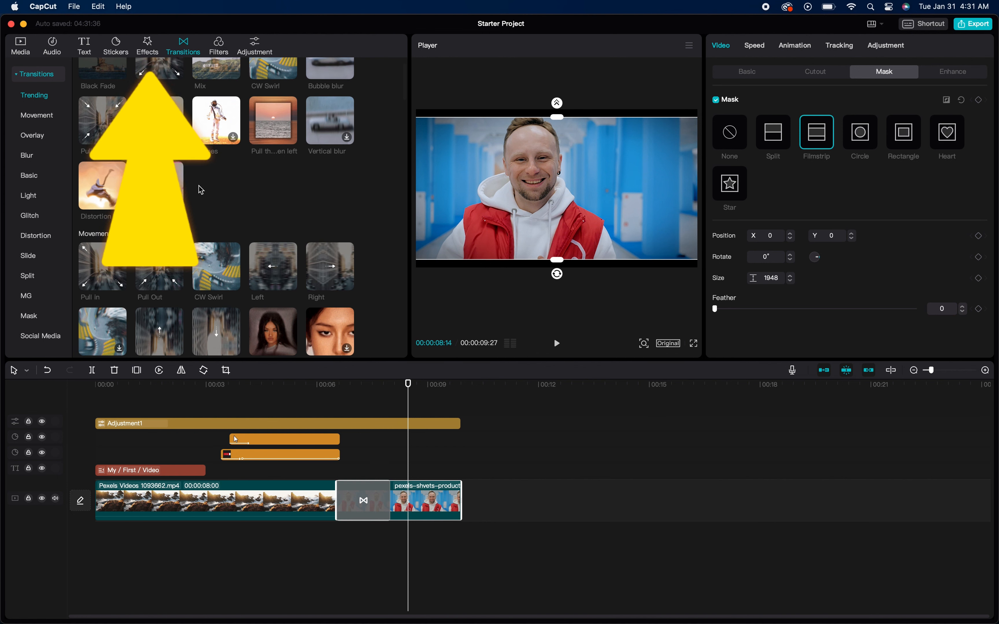
click(145, 47)
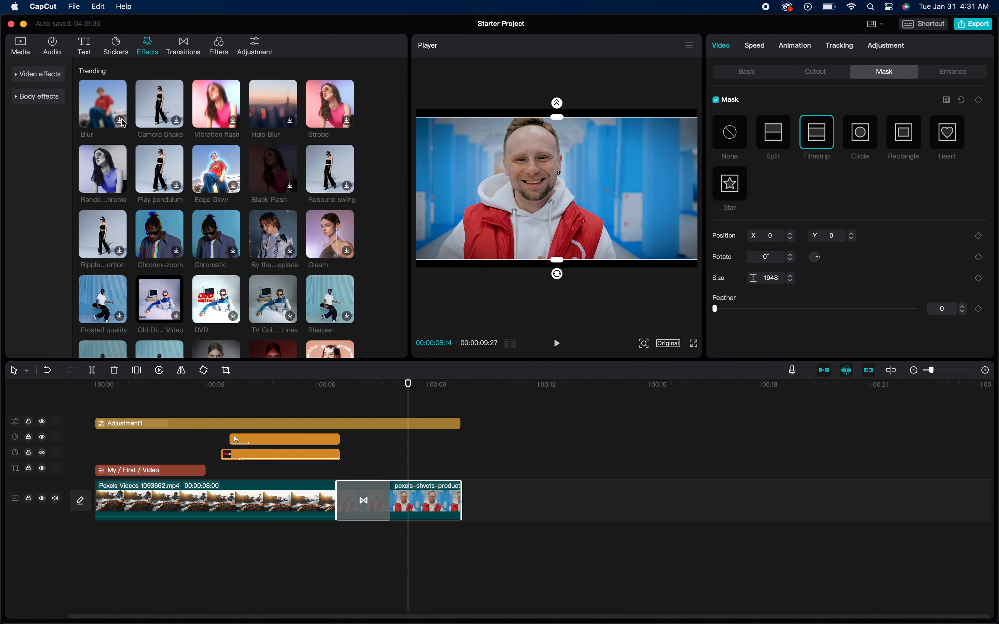
click(37, 97)
scroll(354, 155, down, 1)
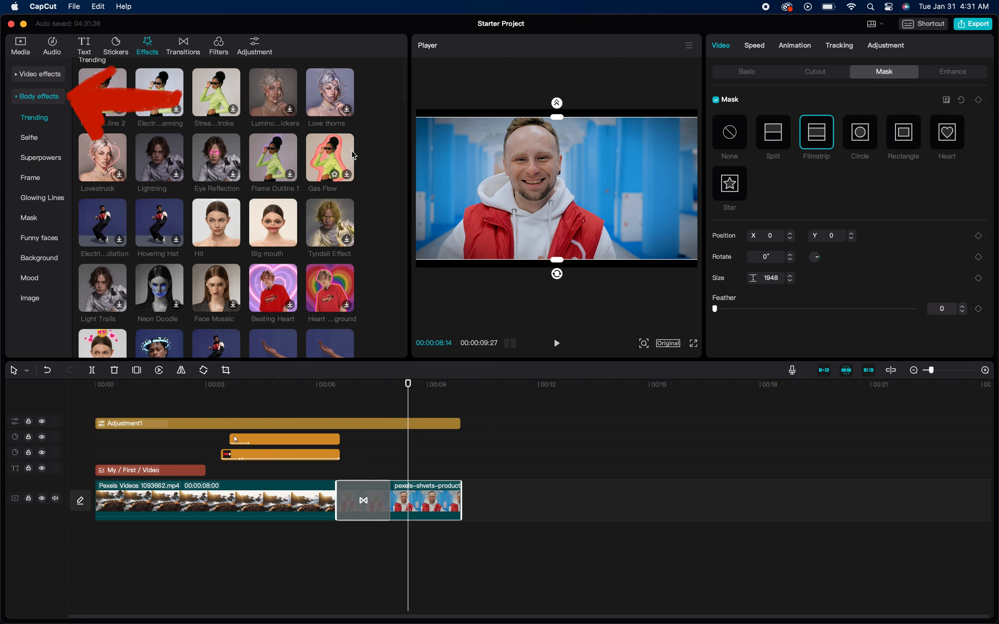
click(321, 161)
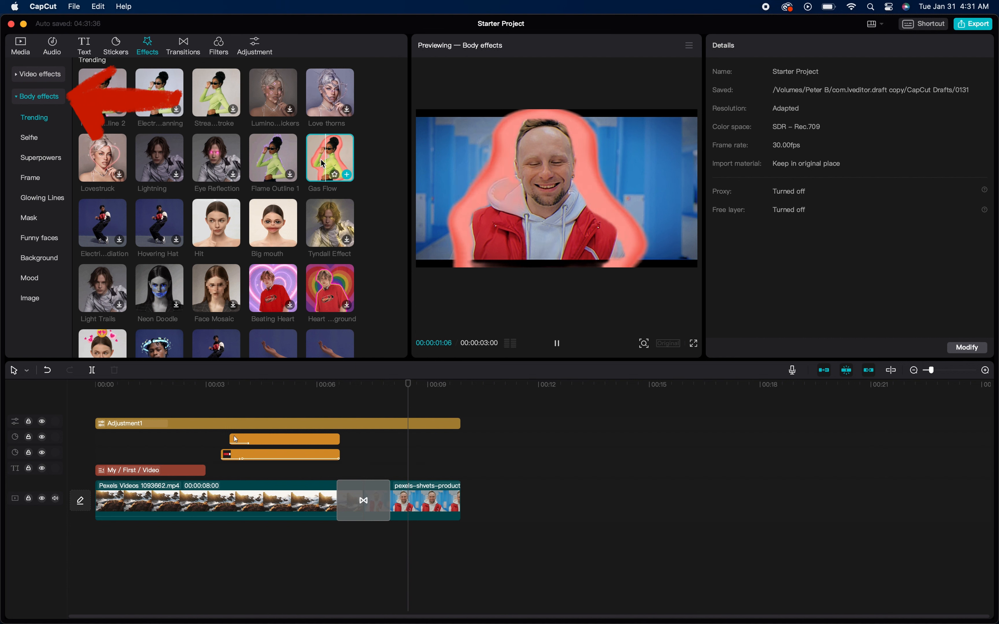
click(272, 217)
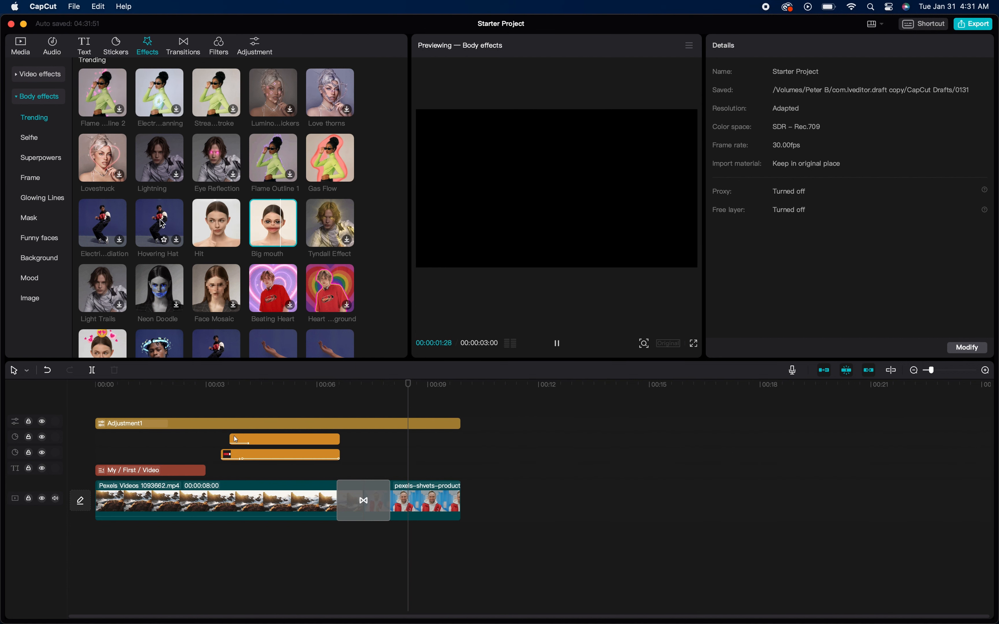
scroll(149, 233, down, 2)
scroll(148, 233, down, 5)
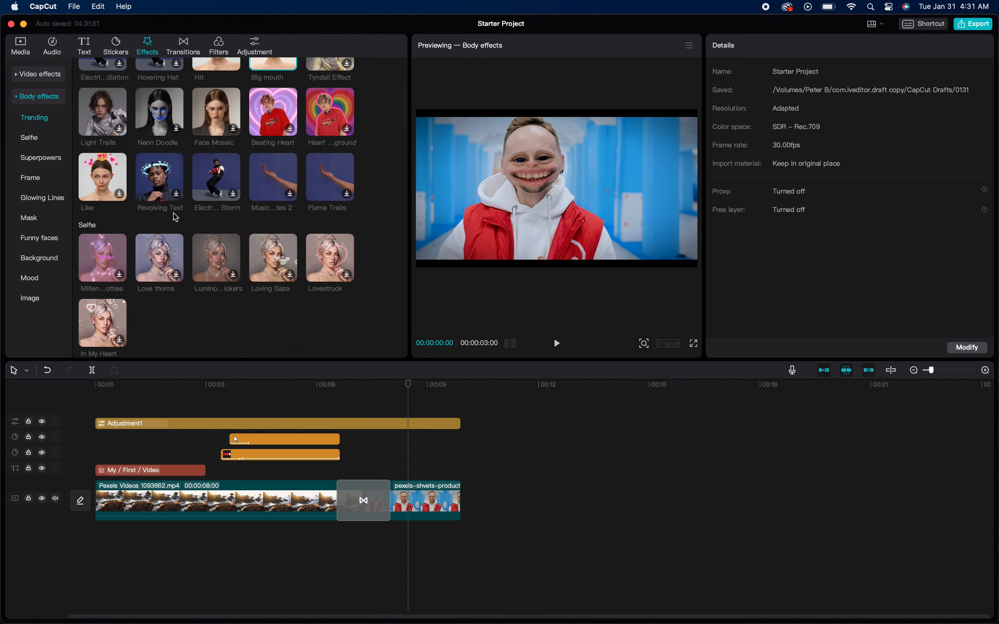
click(325, 118)
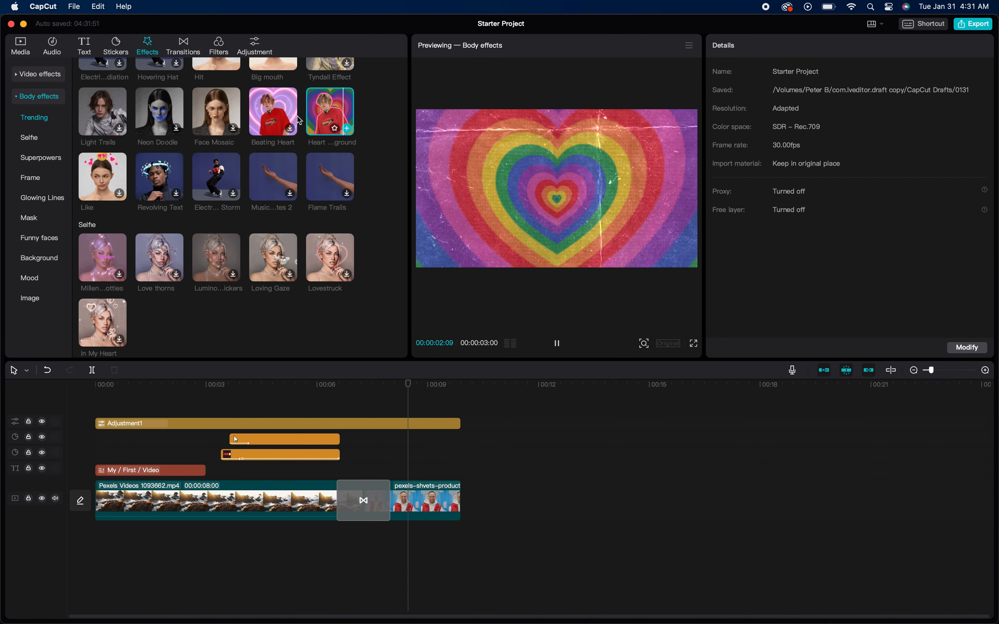
click(284, 121)
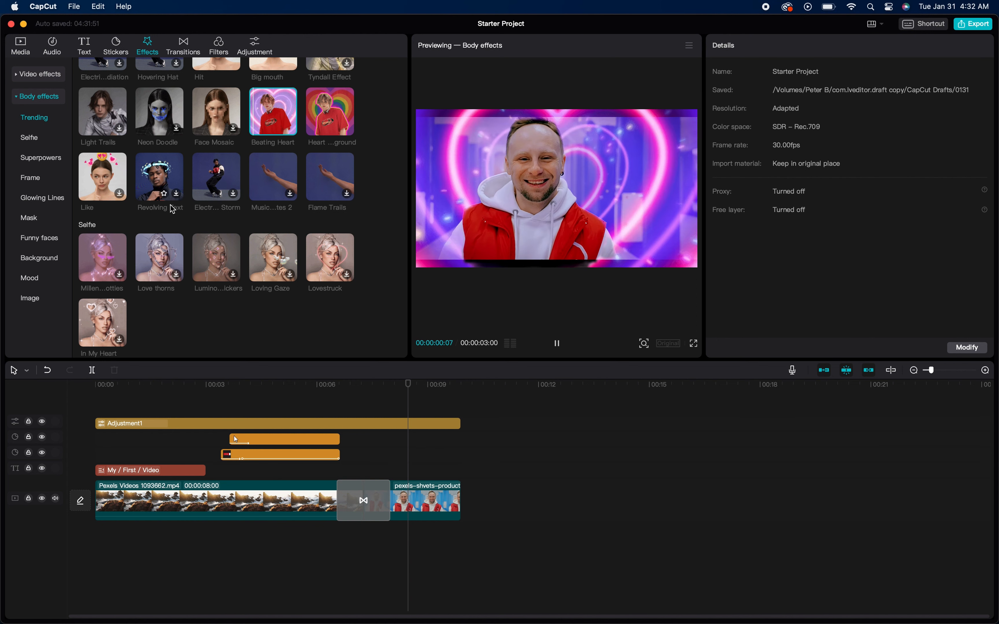
Preview the first Selfie effect, the Tyndall Effect and Cutout Poster from the body effects on the second clip
scroll(157, 227, down, 1)
scroll(157, 227, down, 2)
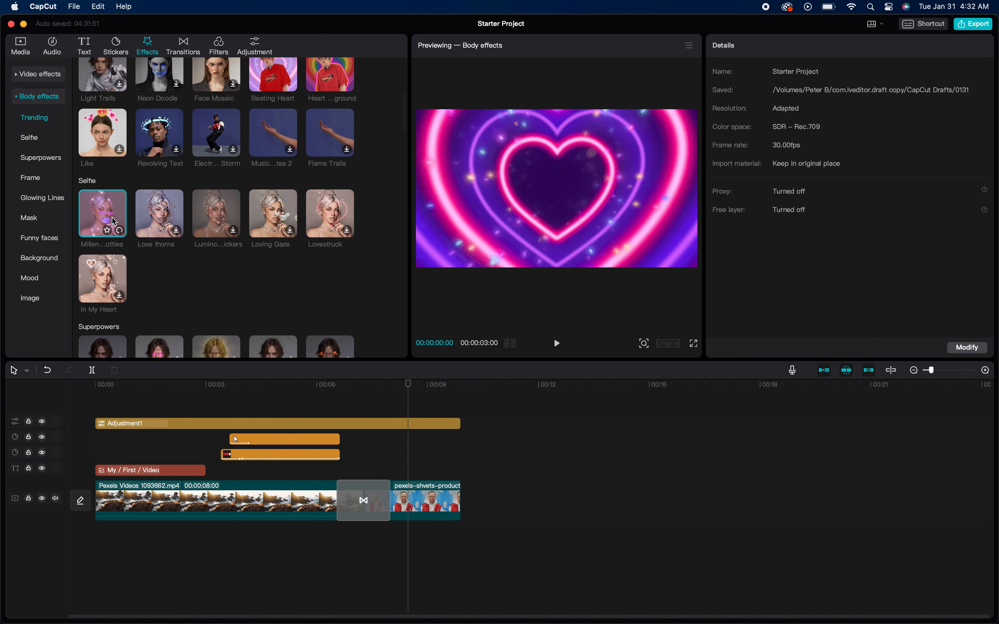
click(118, 220)
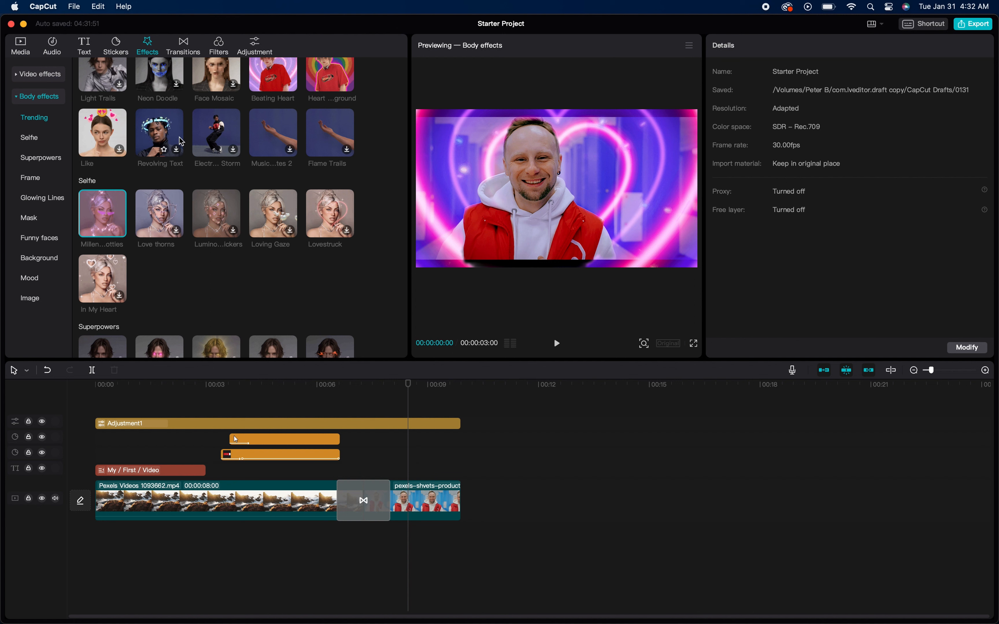
click(117, 218)
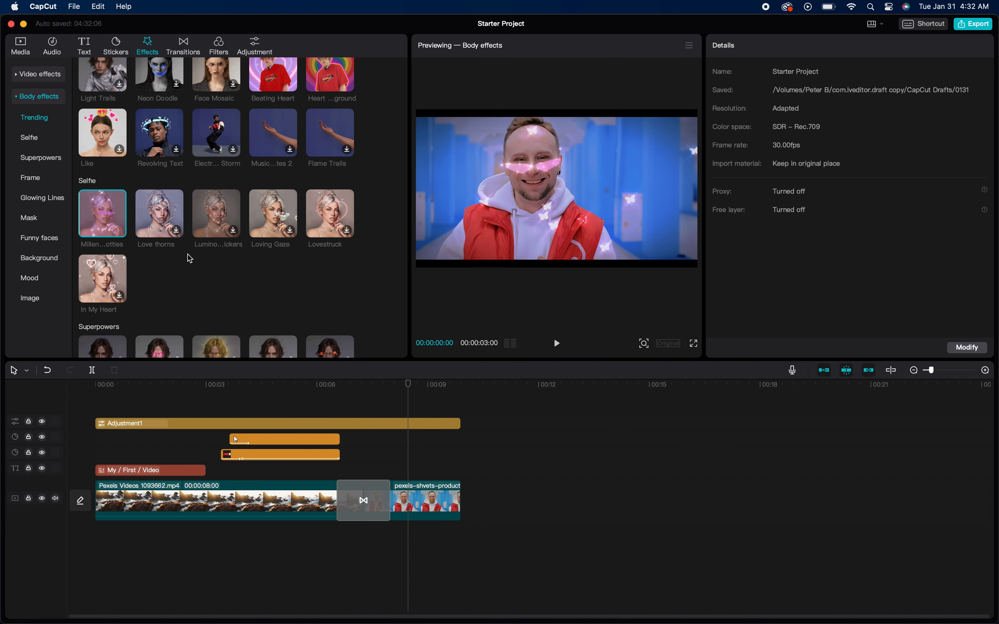
scroll(188, 257, down, 10)
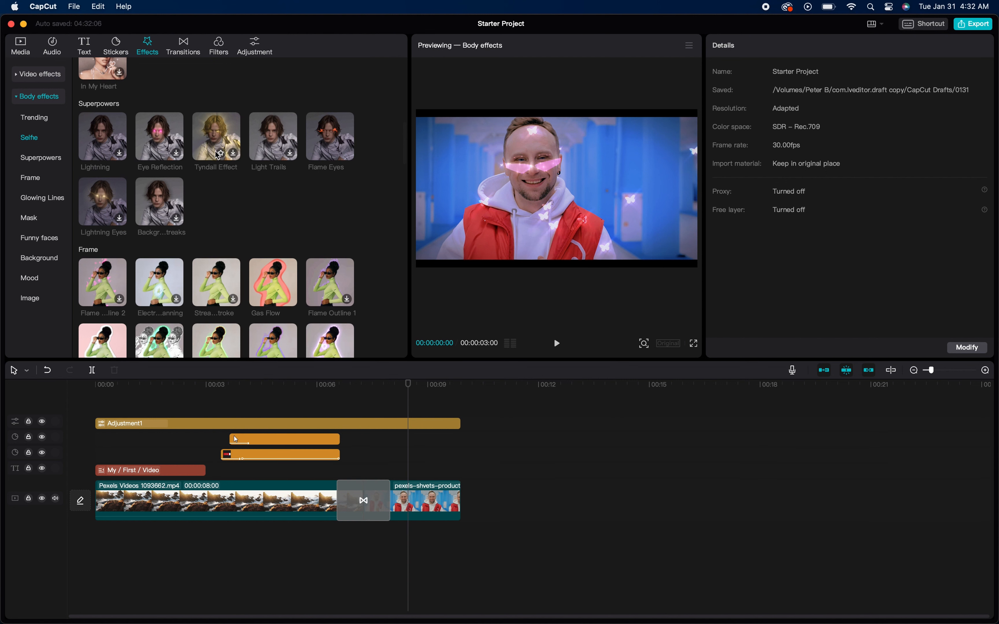
click(216, 157)
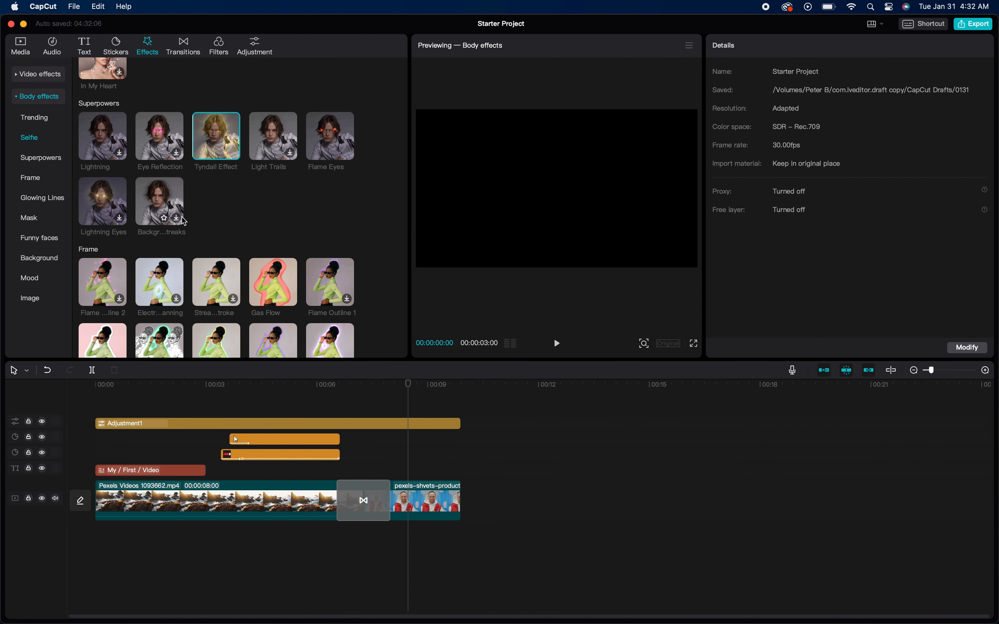
scroll(133, 252, down, 2)
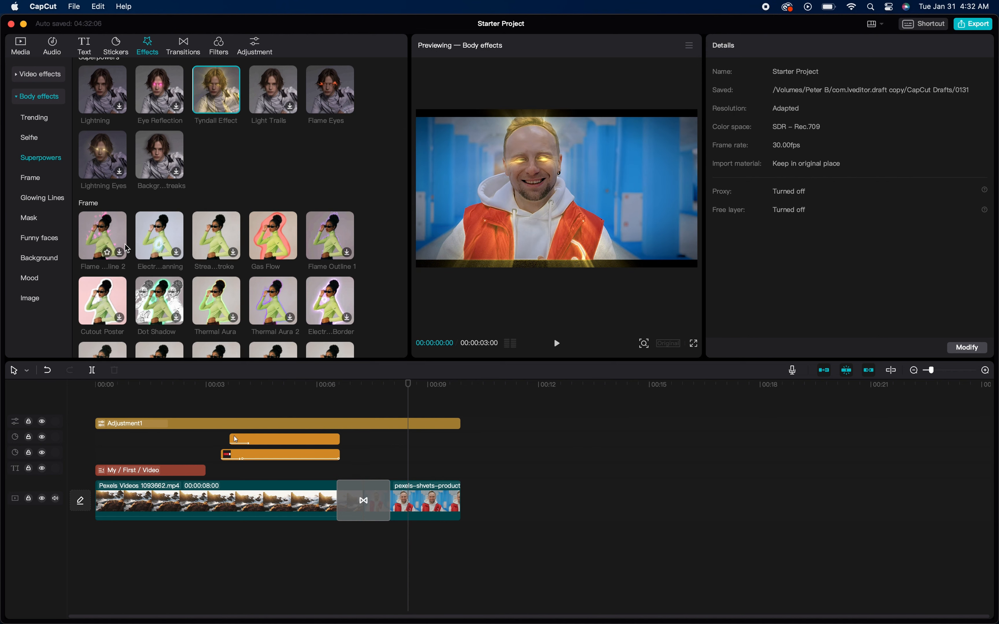
click(117, 300)
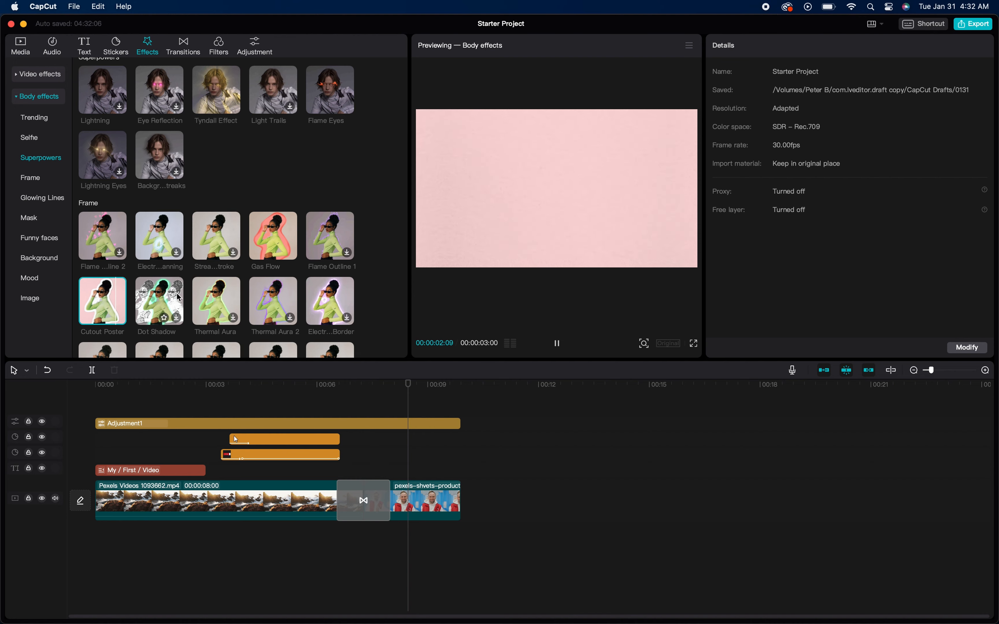
Preview the Revolving Text and Heart Flame body effects from Glowing Lines on the second clip
scroll(179, 298, down, 6)
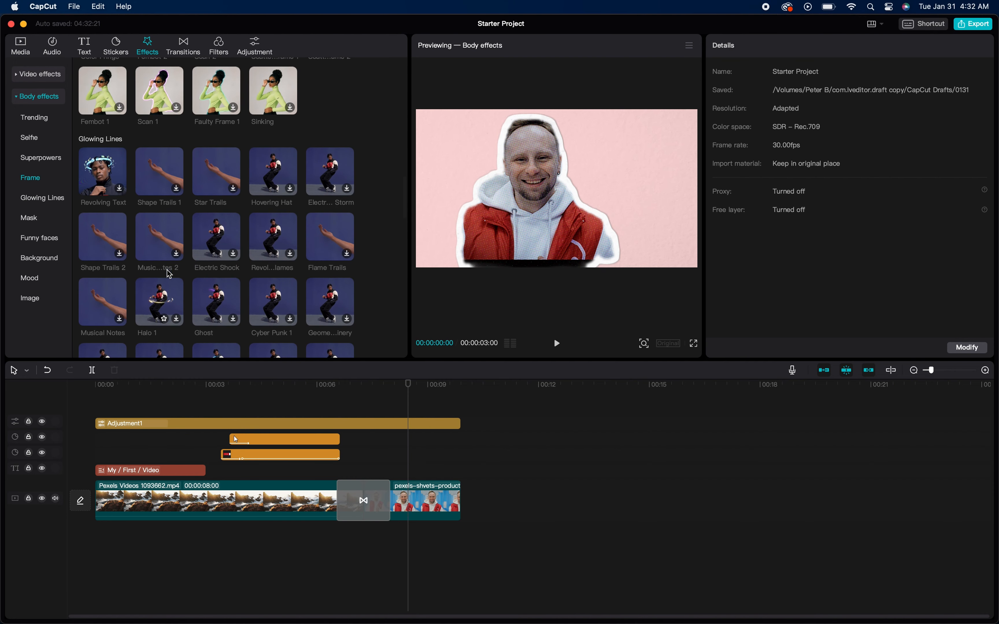
click(116, 176)
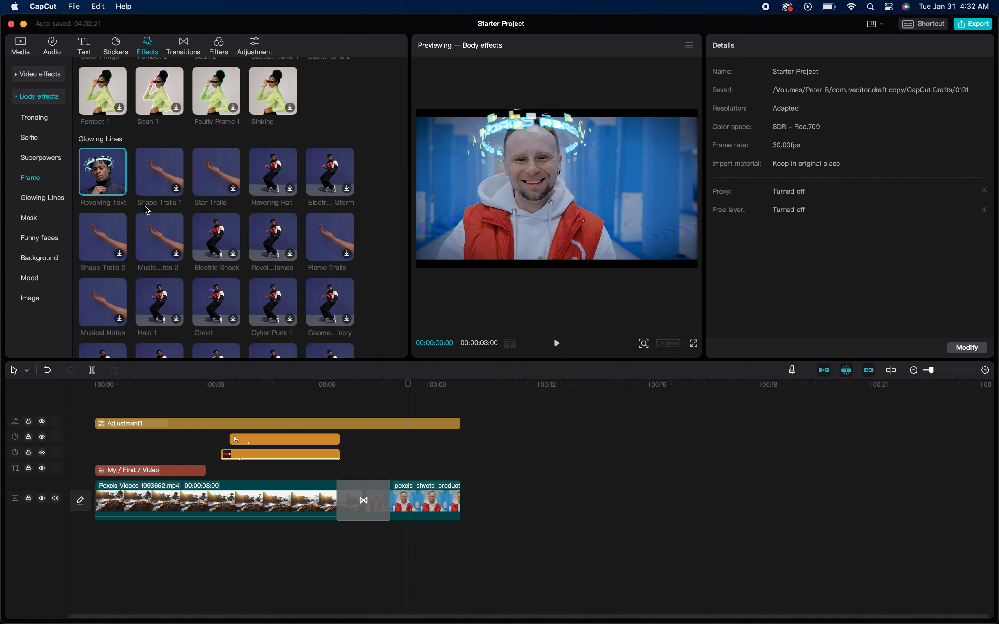
scroll(148, 211, down, 10)
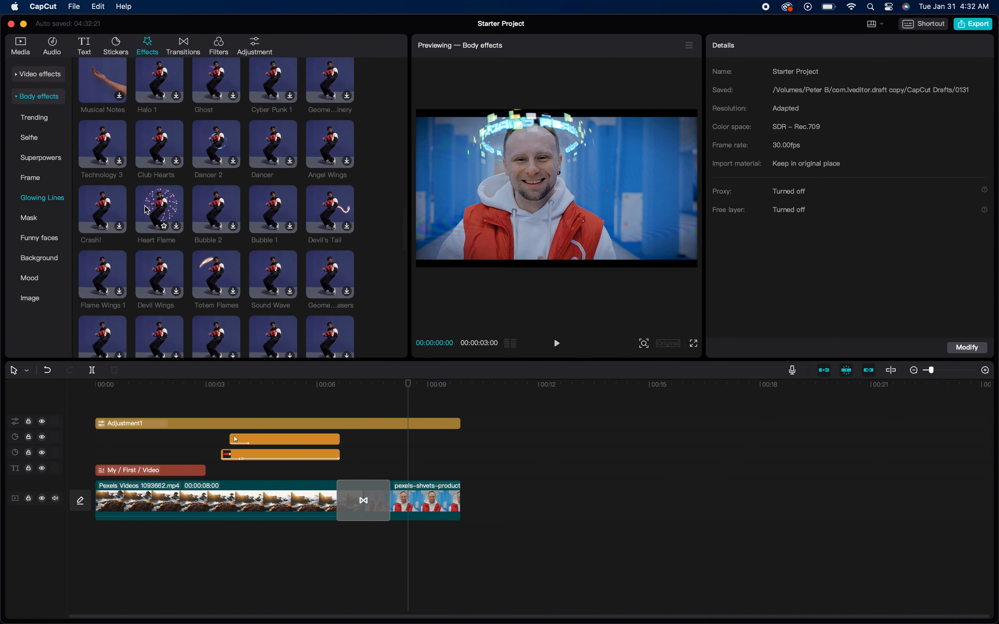
scroll(148, 210, down, 12)
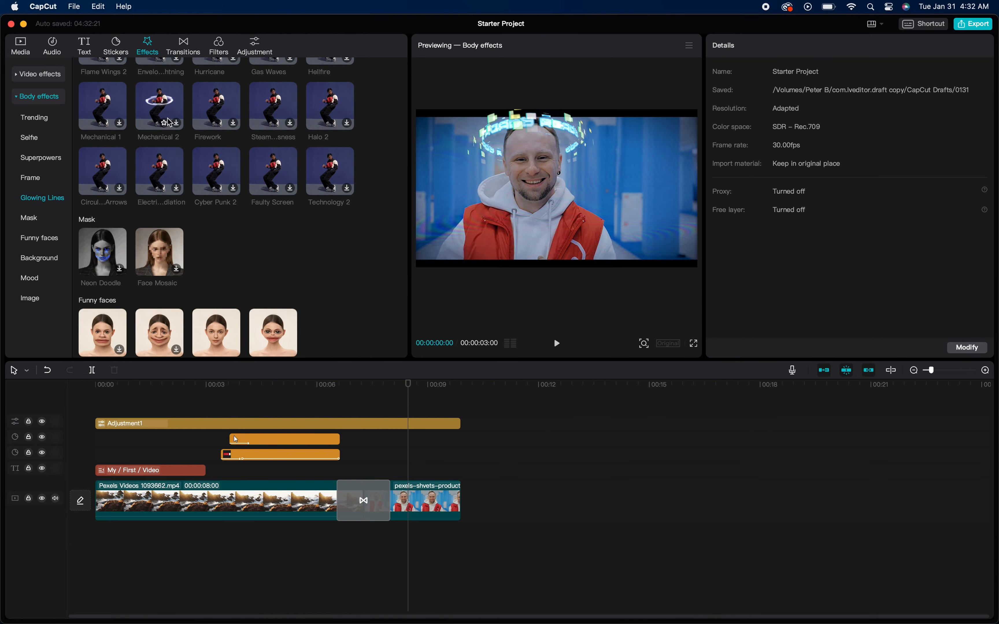
scroll(167, 131, up, 10)
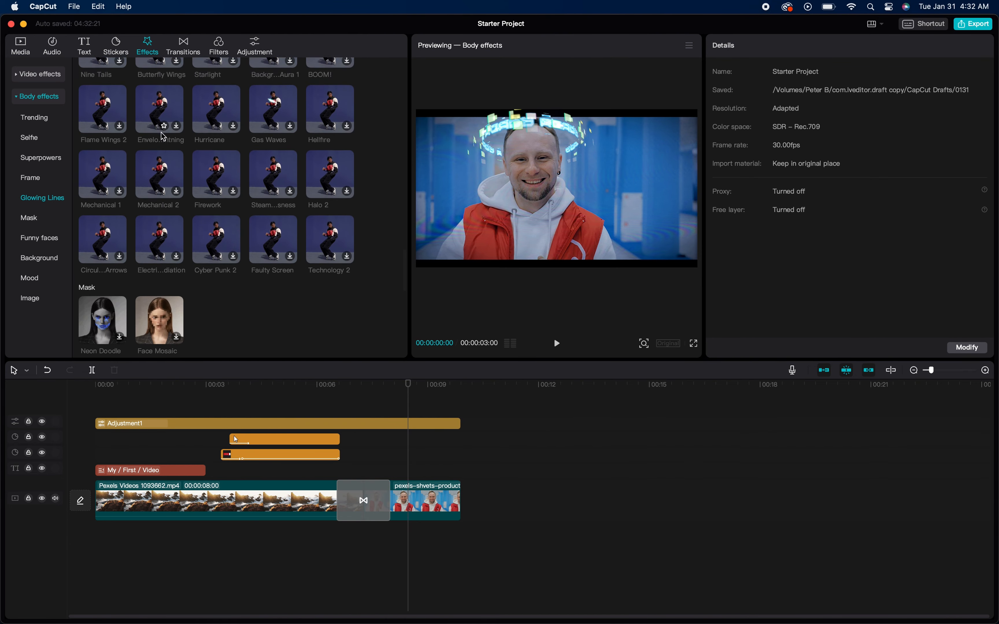
scroll(164, 130, up, 2)
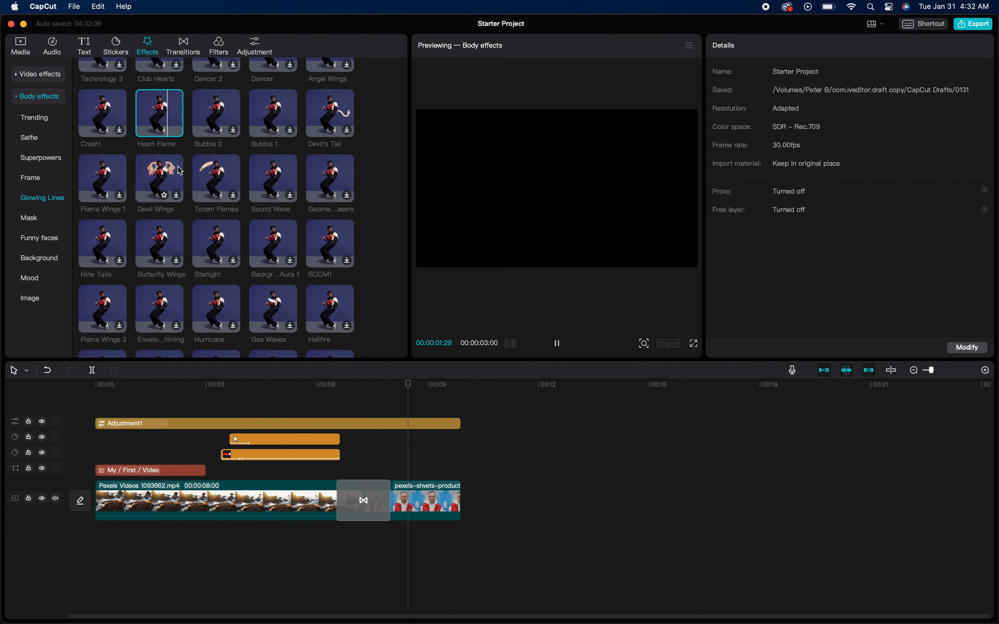
Preview the Neon Doodle mask effect and the Like mood effect on the second clip
scroll(176, 184, down, 10)
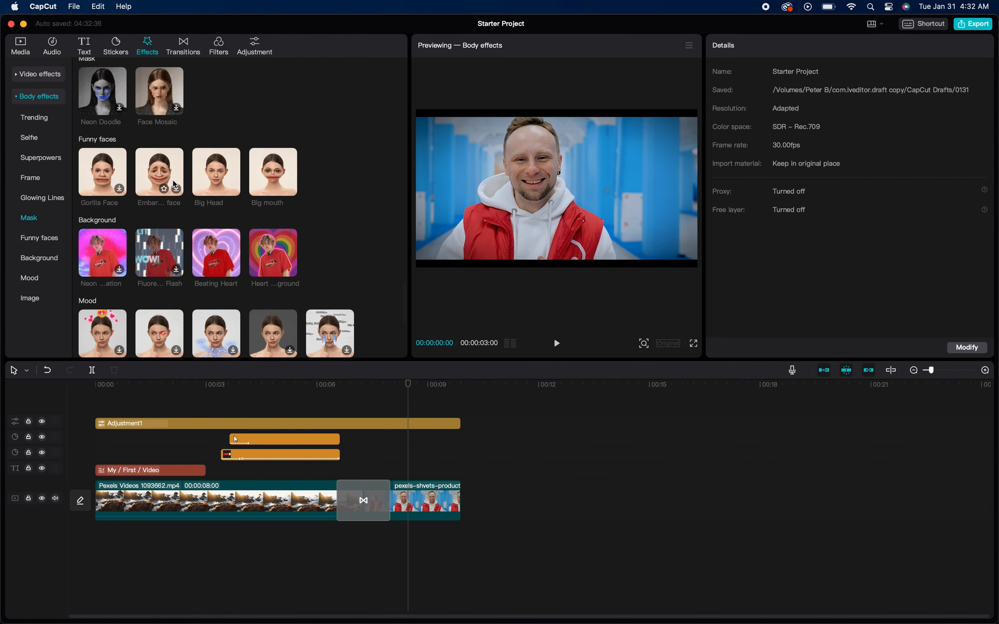
scroll(141, 157, up, 2)
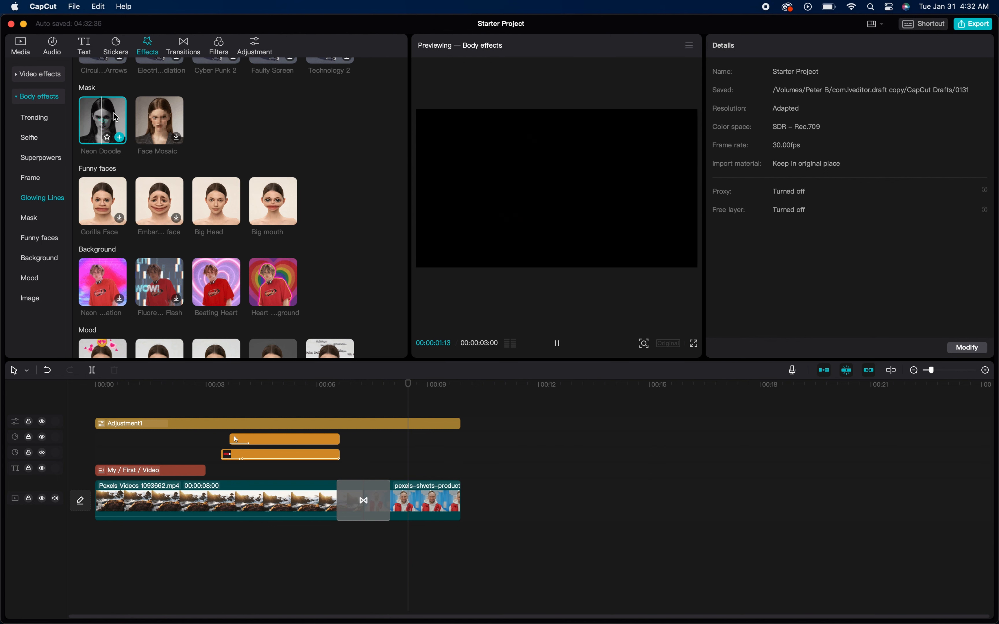
scroll(161, 194, down, 10)
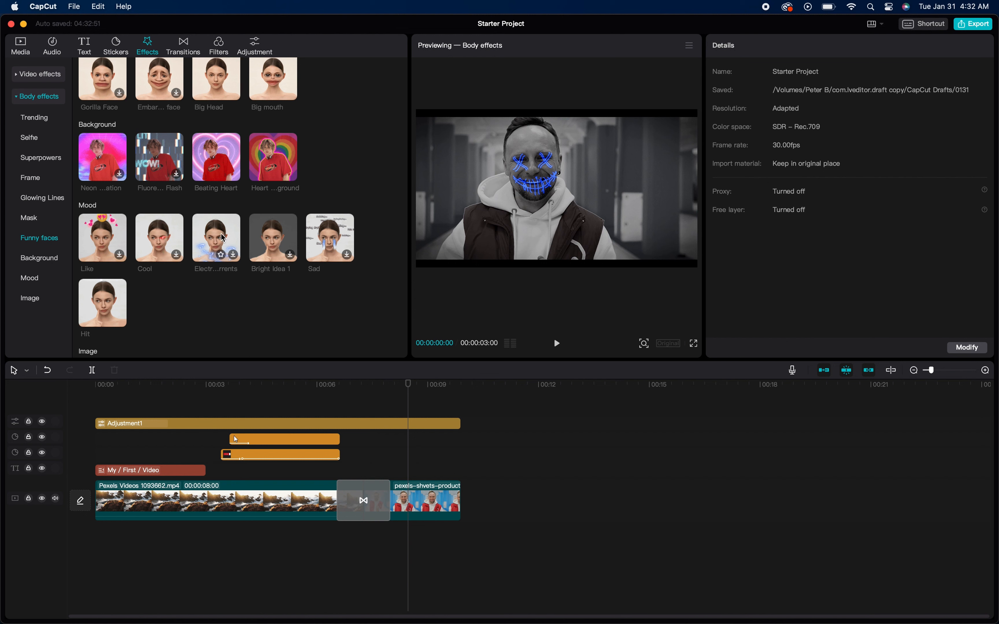
click(124, 233)
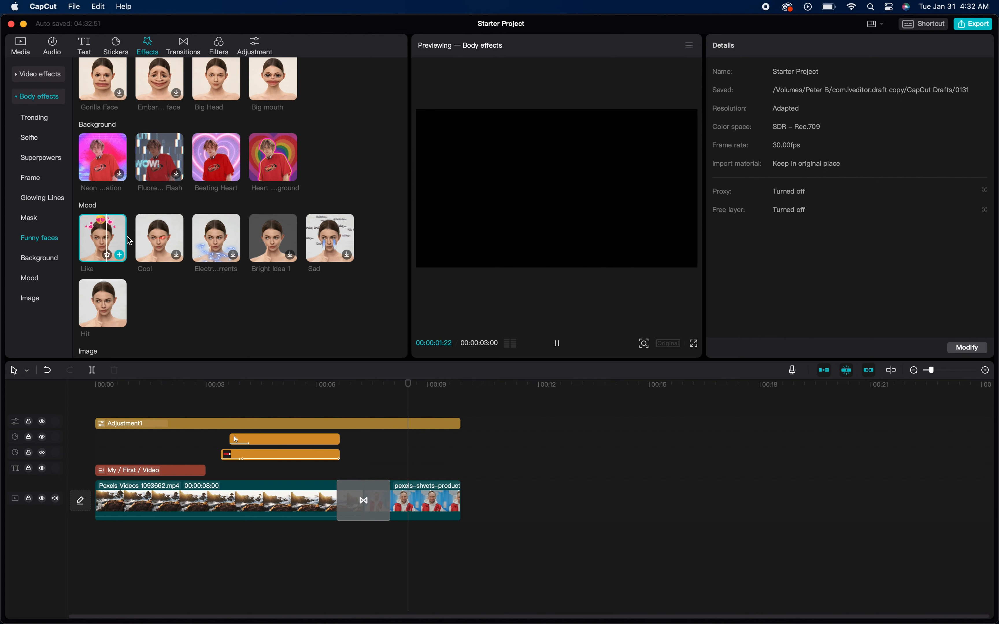
Add the Bright Idea 1 mood effect above the second clip and trim its end to the clip's end
click(267, 241)
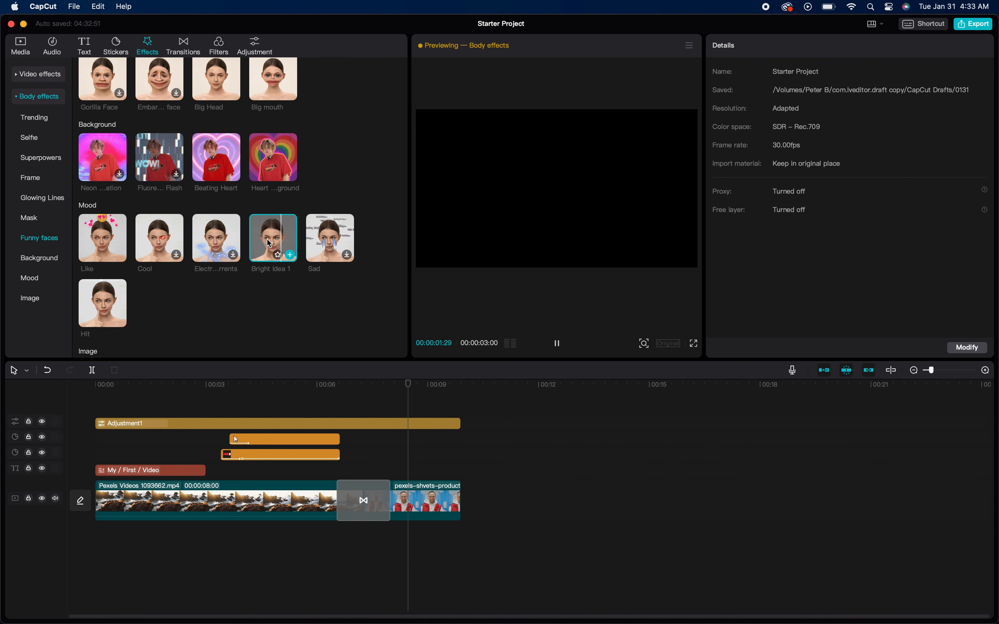
drag(266, 240, 402, 476)
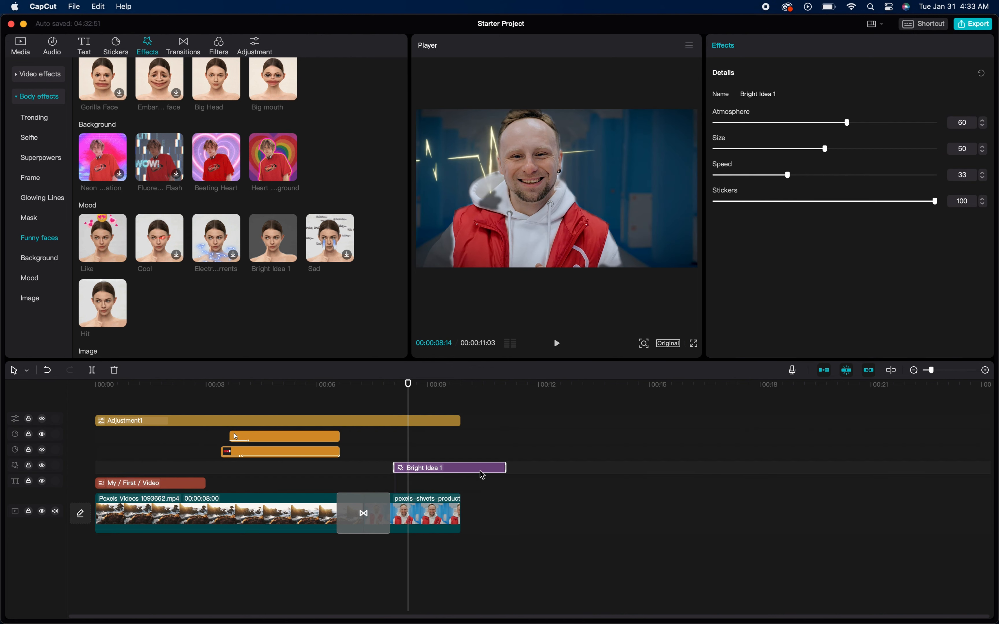
drag(476, 471, 461, 474)
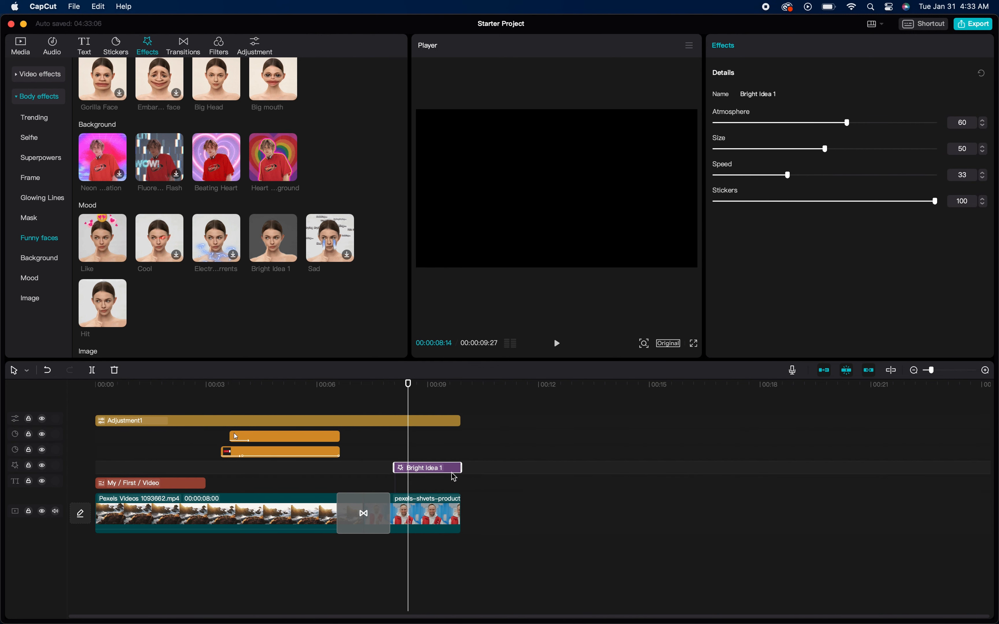
Move Bright Idea 1 to start at about 00:00:08:14, trim its end to the second clip's end and play it back
drag(382, 384, 360, 386)
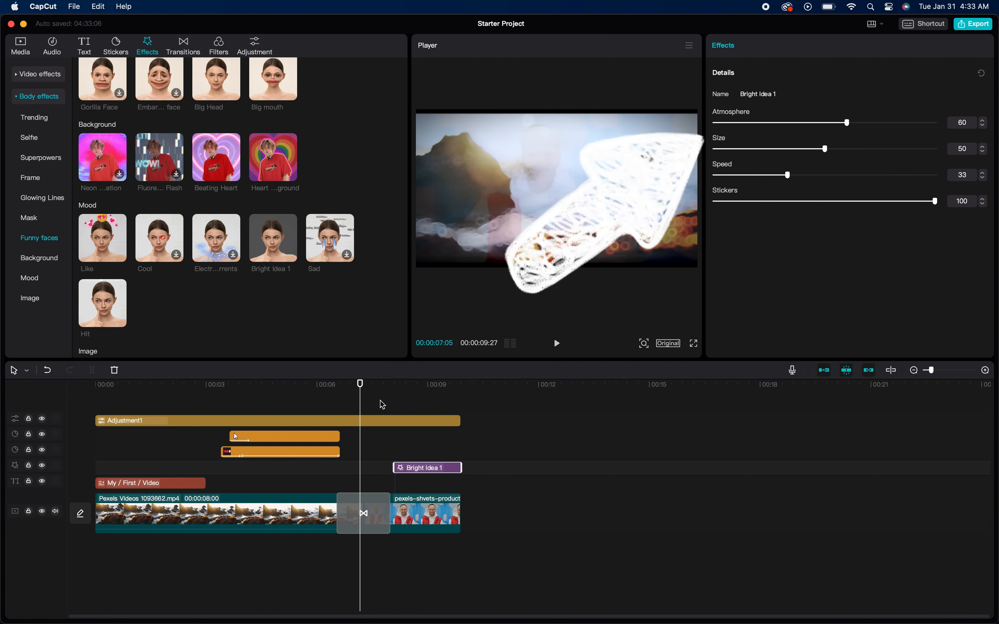
drag(424, 477, 454, 477)
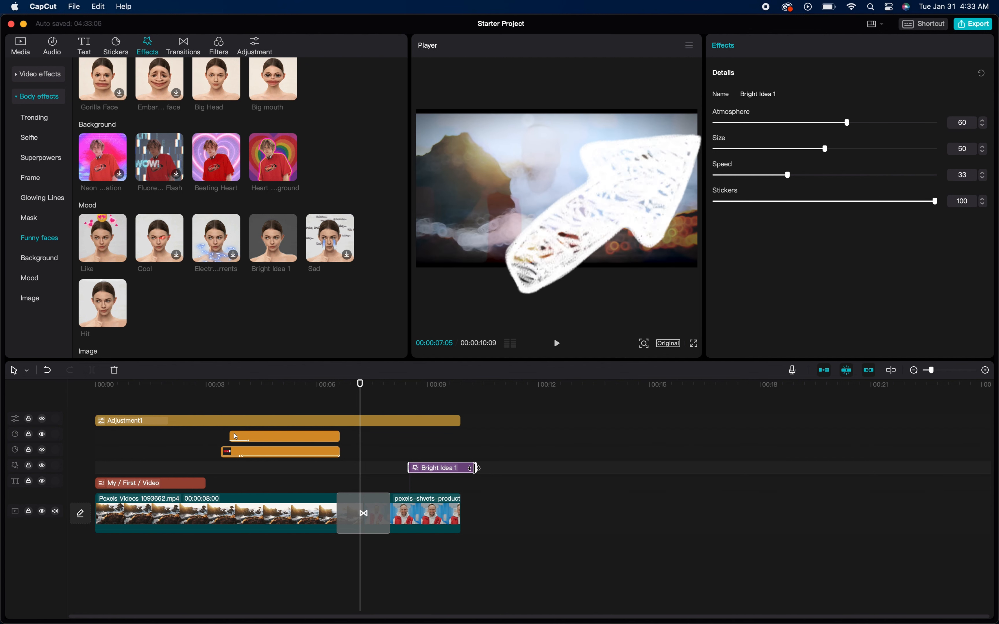
key(space)
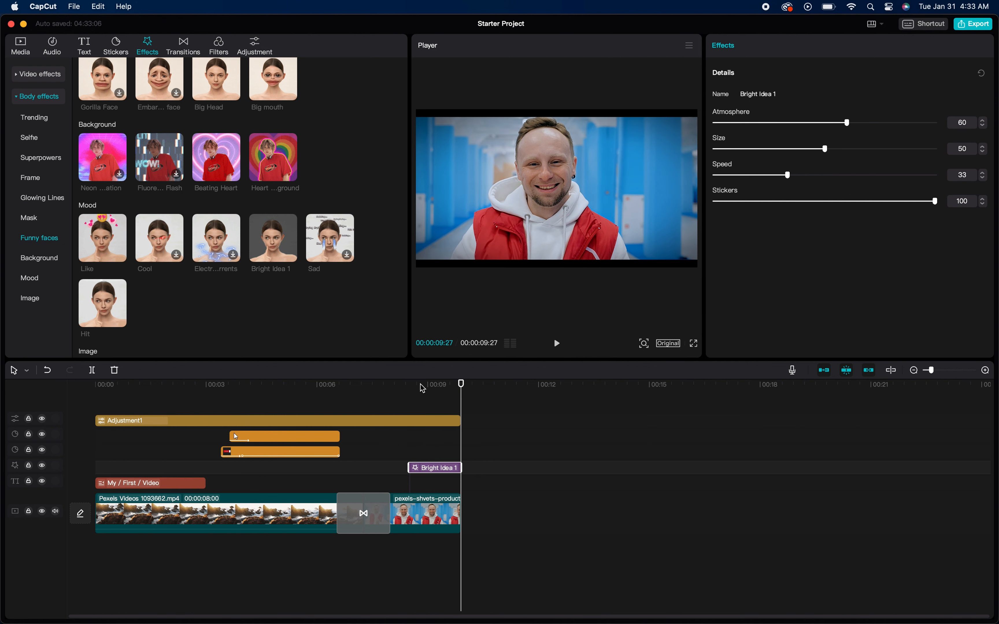
Record a voiceover of about four seconds with the MacBook Pro Microphone, starting at 00:00:01:19
mouse_move(422, 389)
mouse_down()
mouse_move(254, 412)
mouse_move(156, 405)
mouse_up()
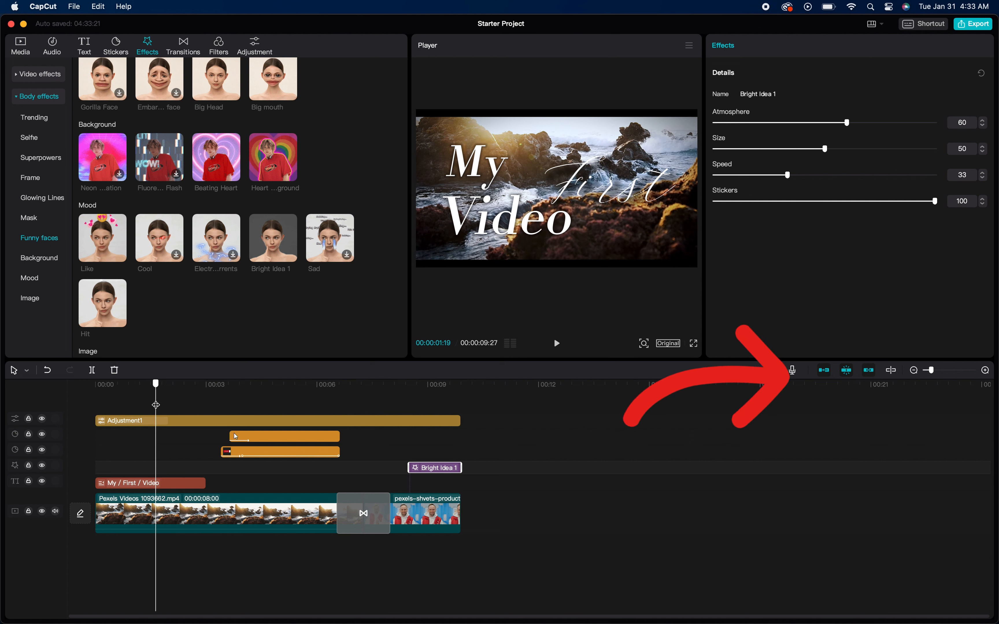
click(792, 370)
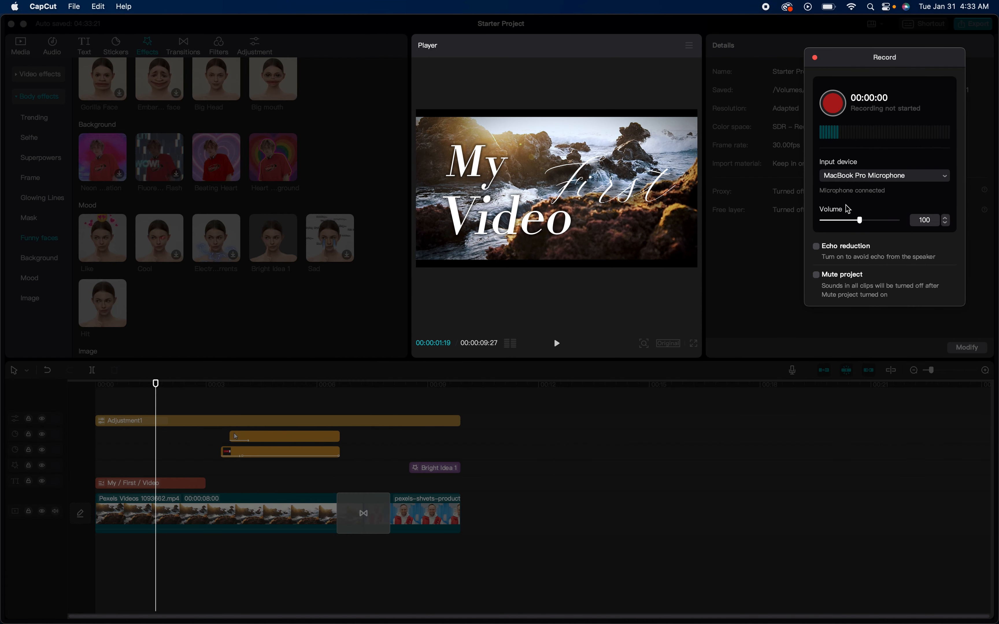
click(833, 103)
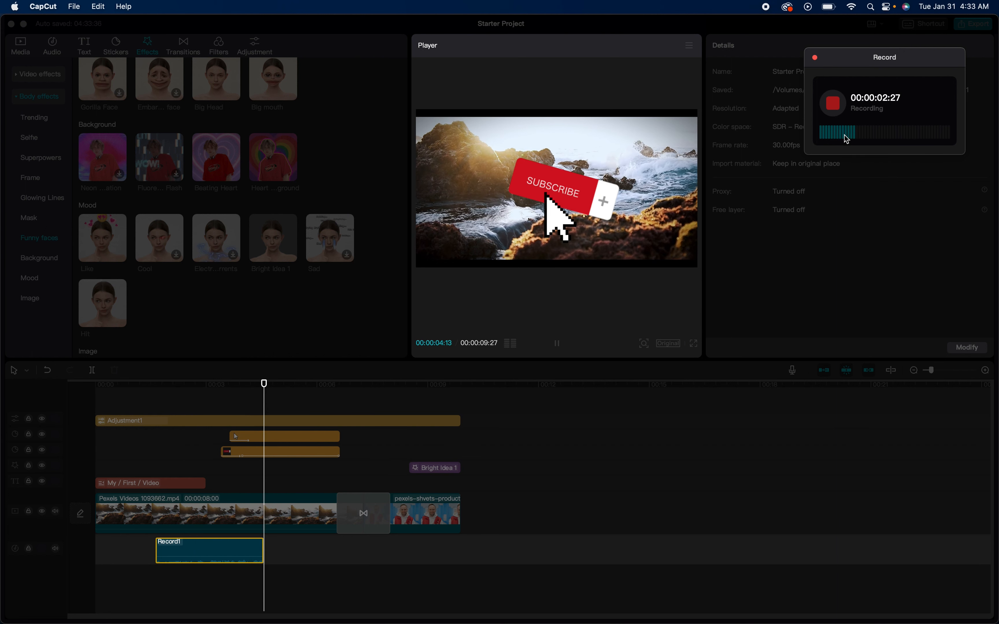
click(834, 104)
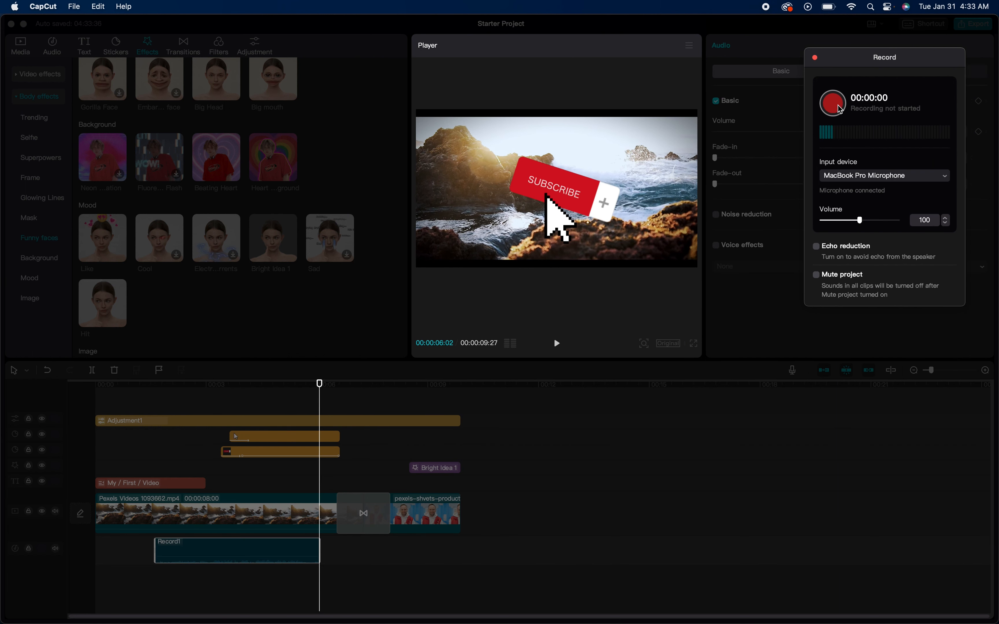
click(816, 59)
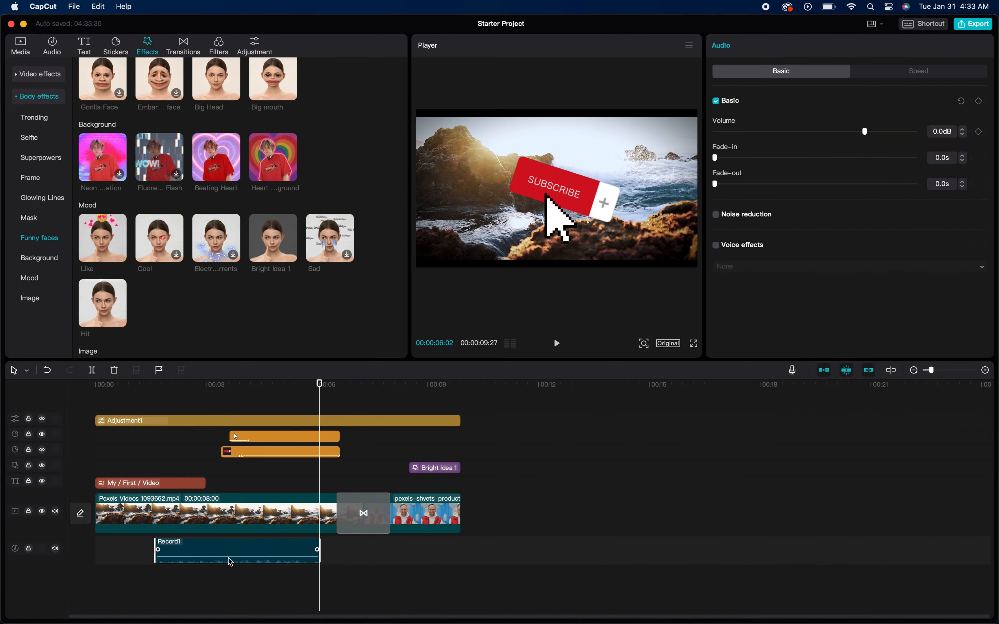
Raise the recorded voiceover's volume to 20.0 dB and return the playhead to the start of the timeline
drag(228, 557, 235, 549)
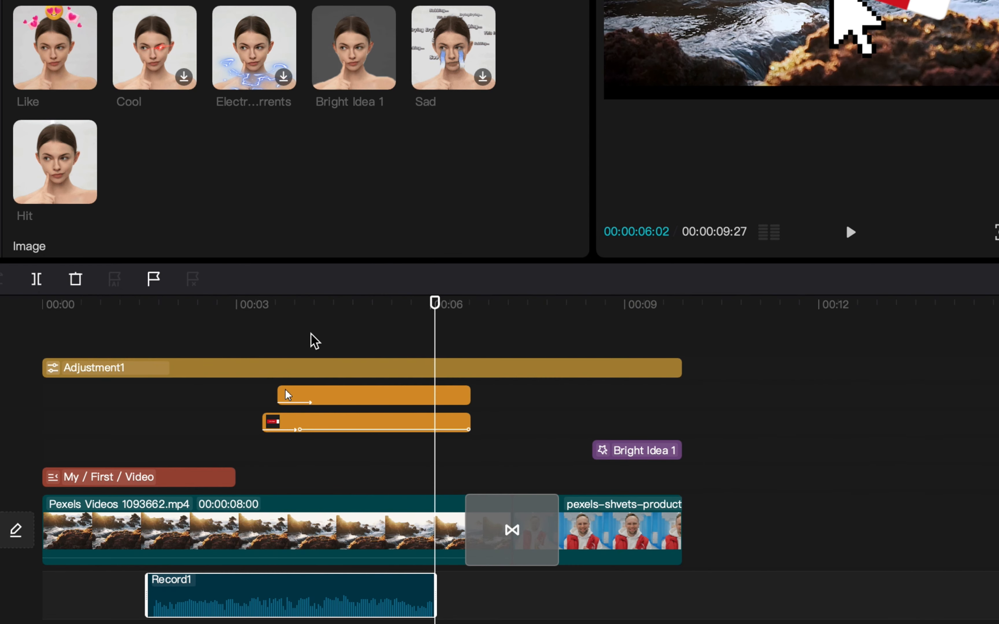
drag(324, 308, 263, 310)
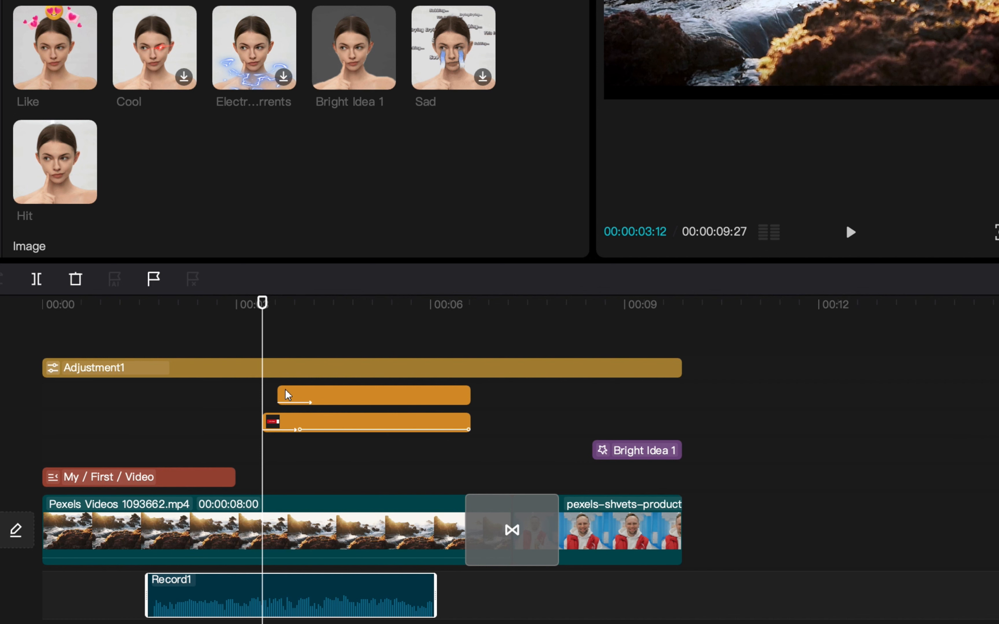
drag(232, 296, 43, 318)
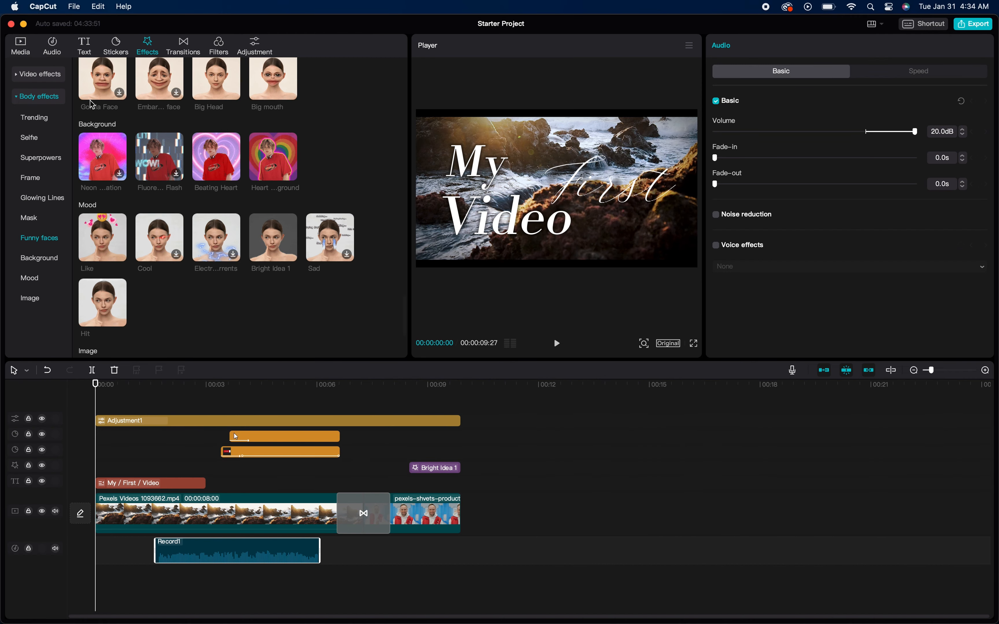
Add the Vlog music track Peace below the voiceover, starting at the beginning of the timeline
scroll(92, 104, down, 1)
click(48, 56)
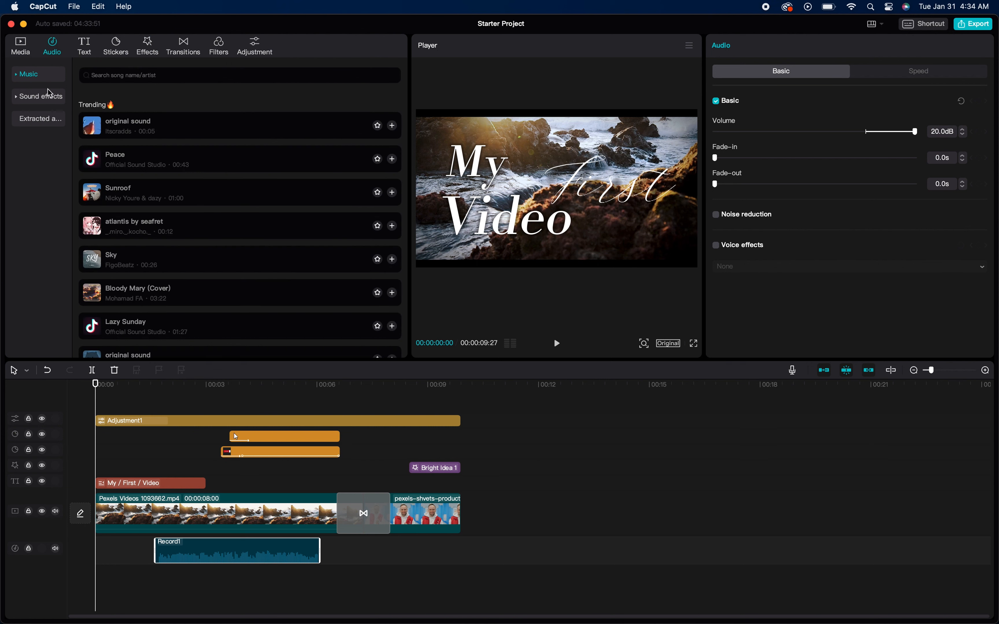
click(36, 77)
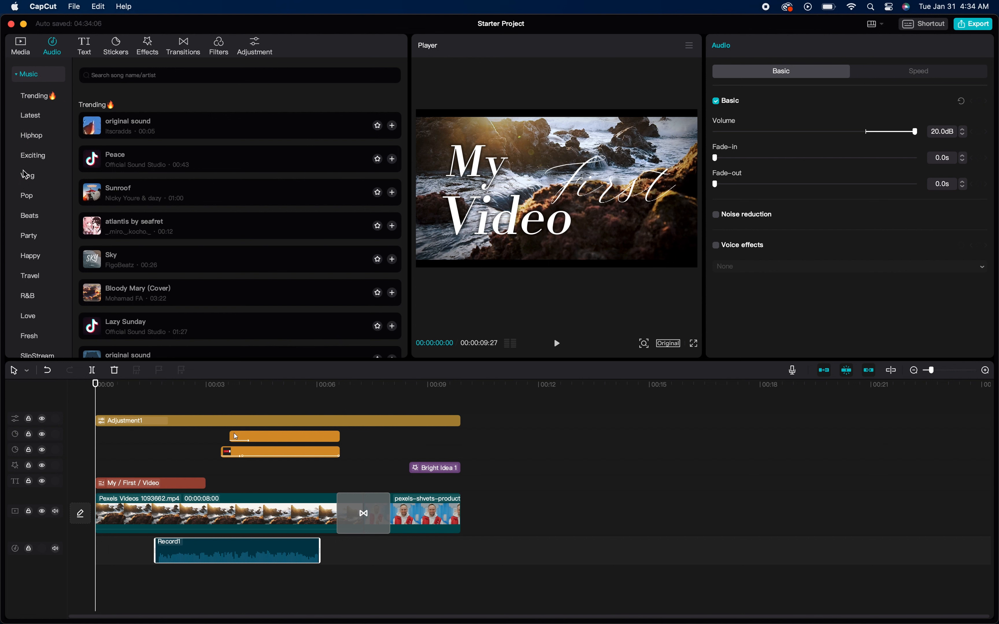
click(29, 176)
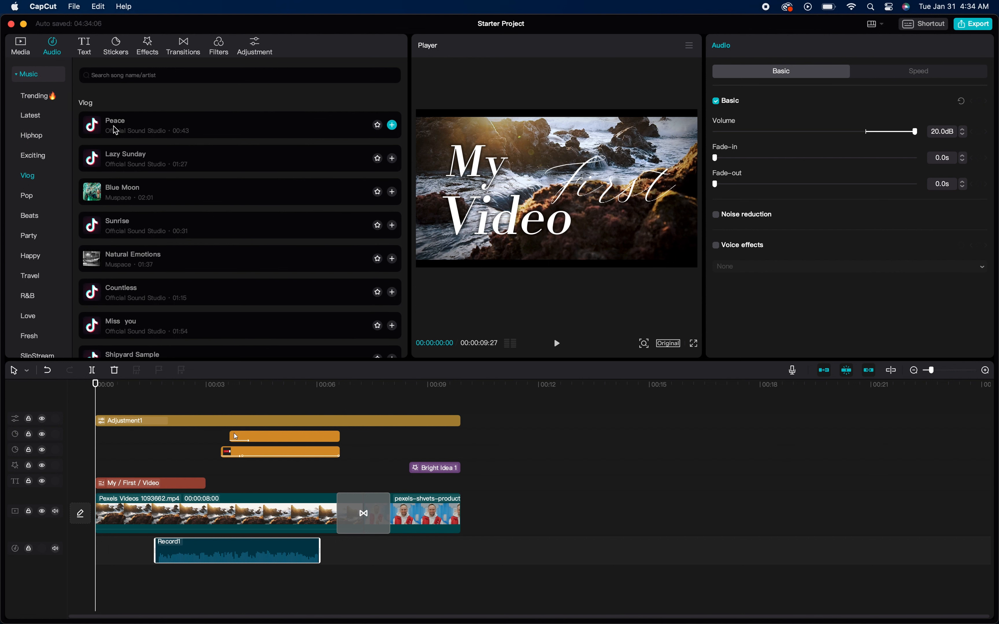
drag(116, 132, 96, 587)
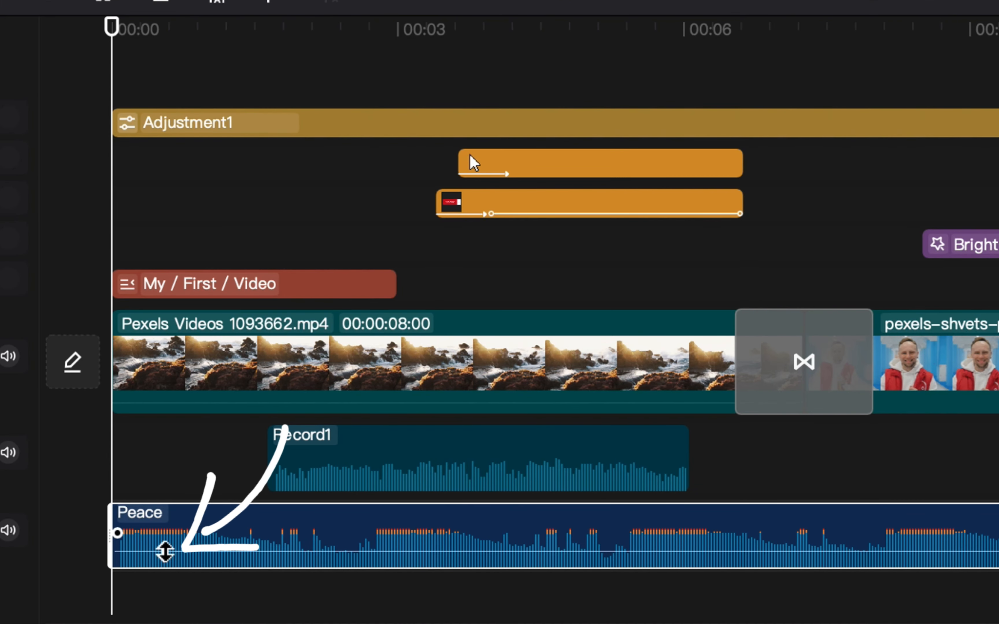
Give the Peace music track a 0.3 s fade-in and lower its volume to -17.8 dB
drag(116, 587, 116, 587)
drag(165, 553, 164, 560)
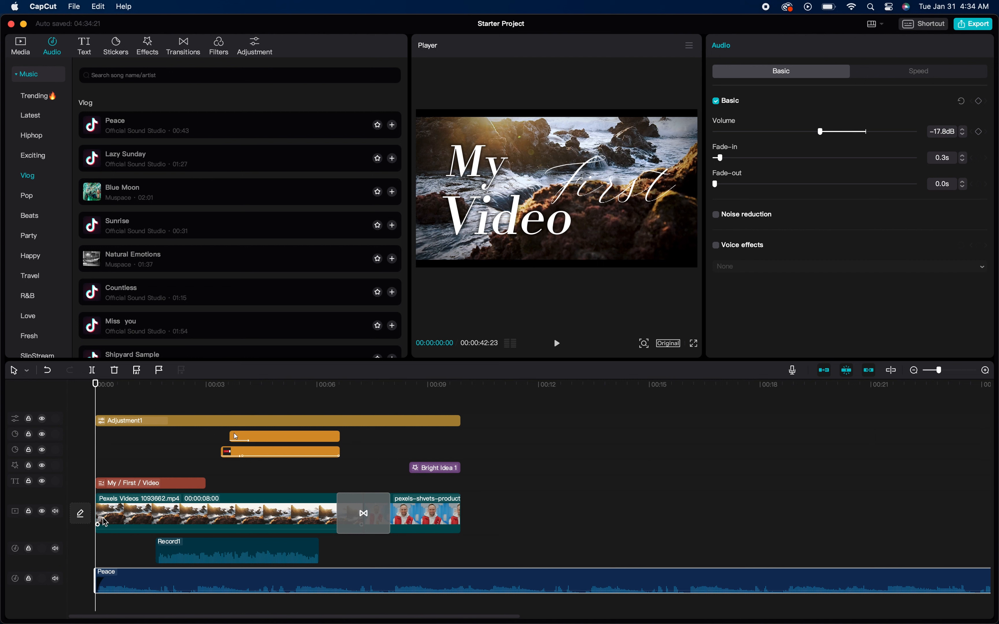
Play the project from the start into the second clip, scrub back to the stickers and show the imported media
click(99, 525)
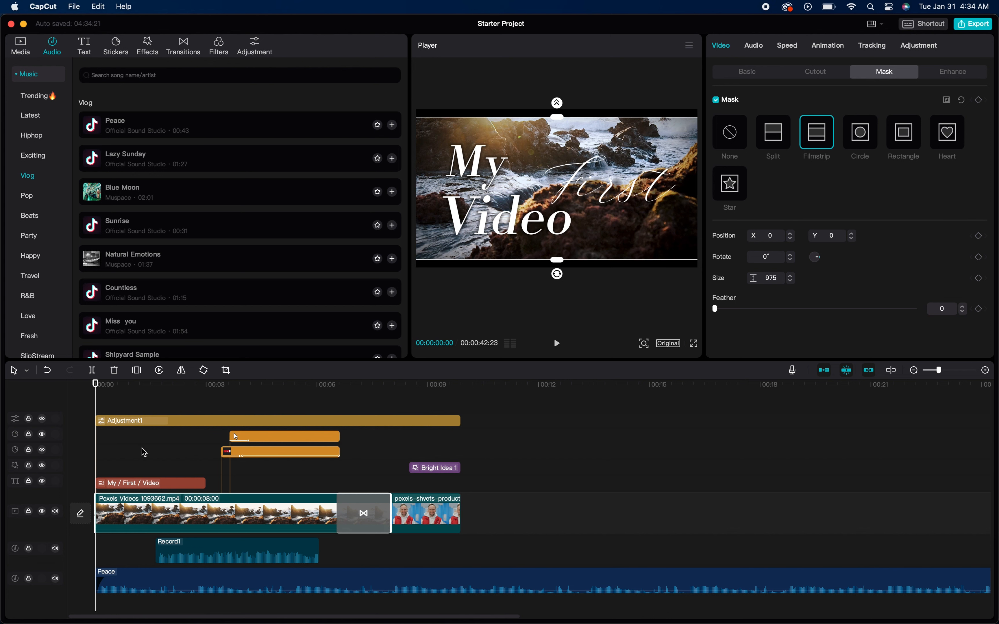
key(space)
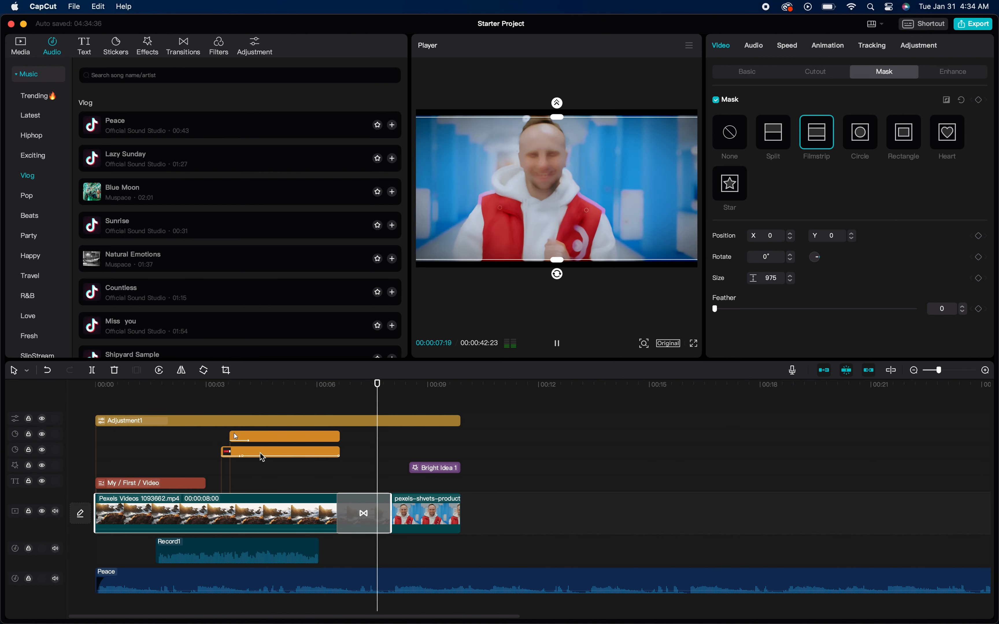
key(space)
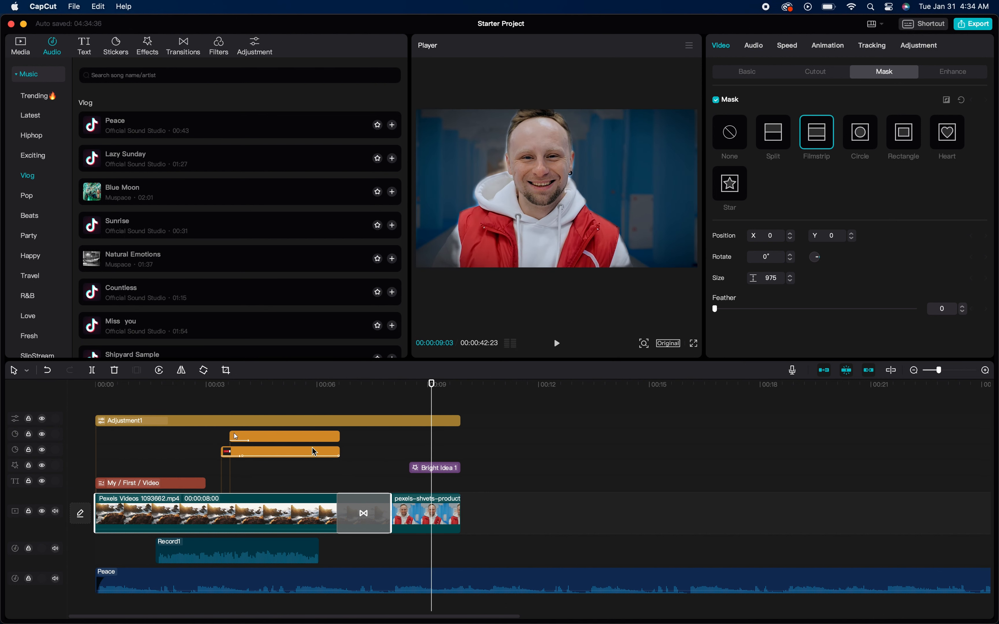
click(373, 460)
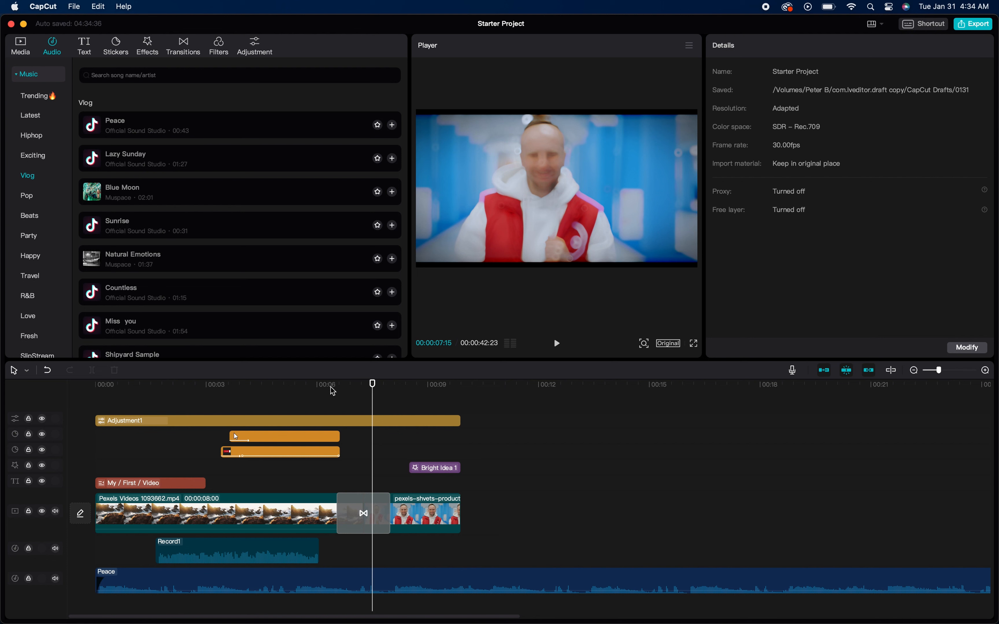
drag(307, 388, 242, 388)
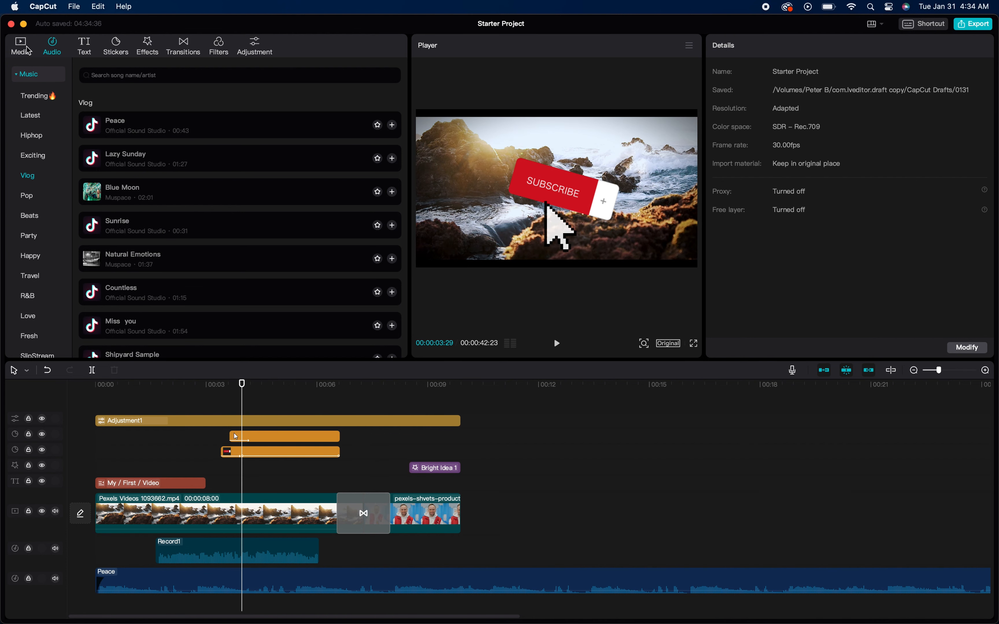
click(32, 53)
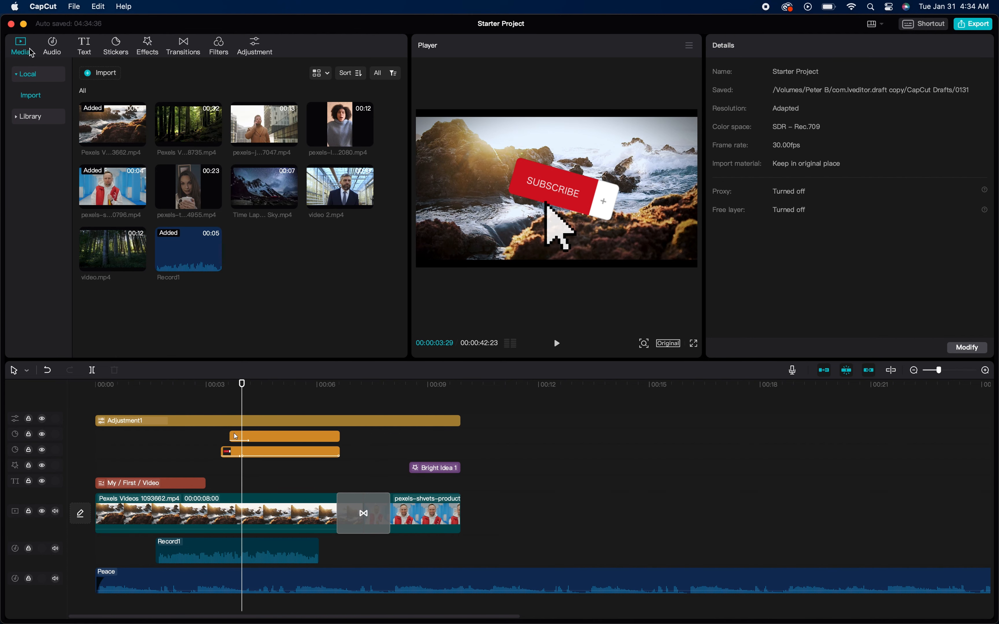
Apply the Fade In animation to the first ocean clip with a duration of 1.4 s
click(123, 497)
click(97, 386)
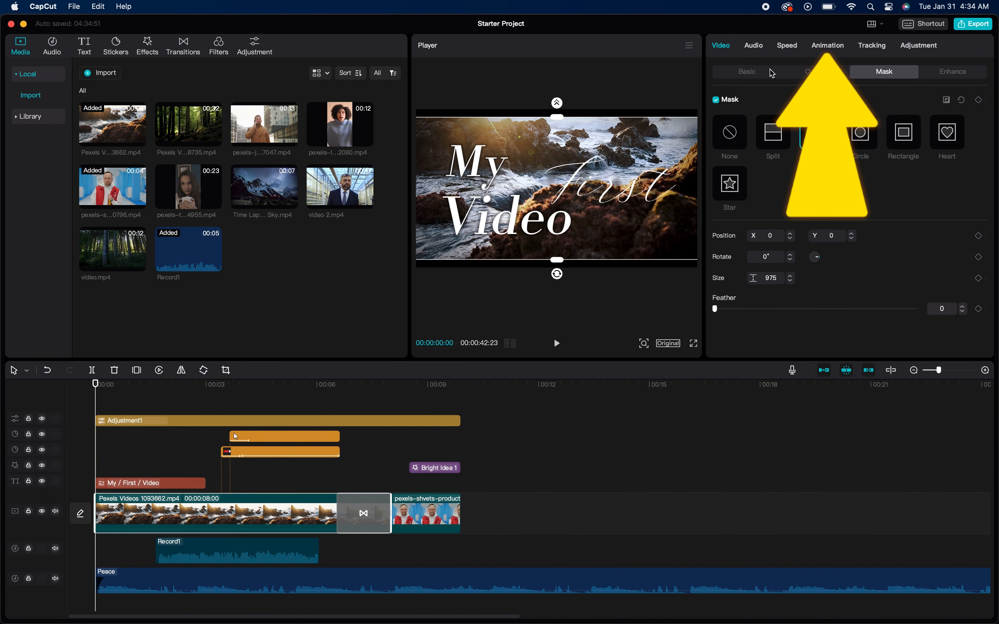
click(827, 45)
click(777, 112)
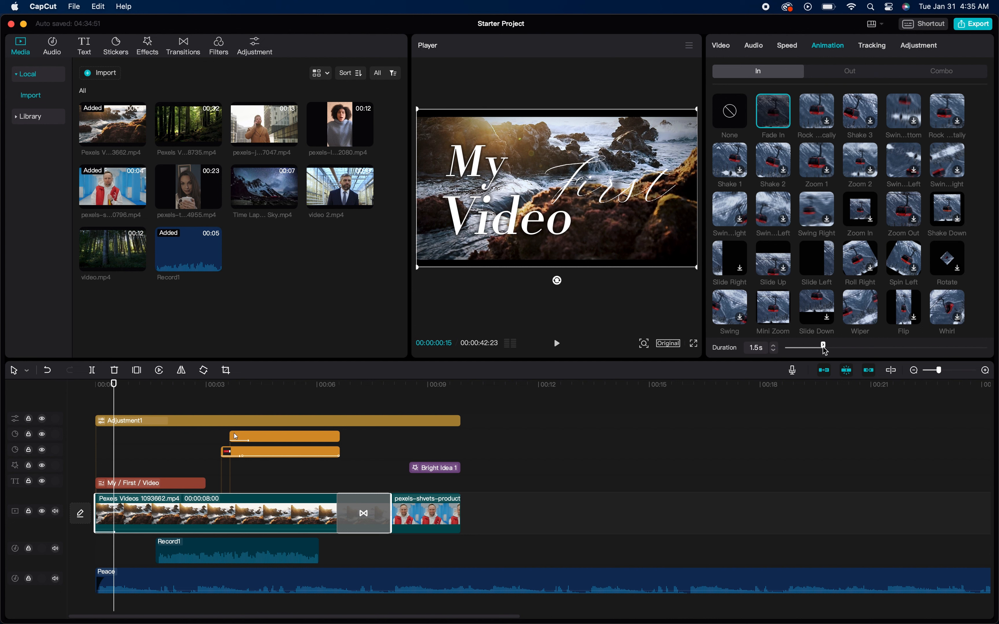
drag(829, 350, 822, 350)
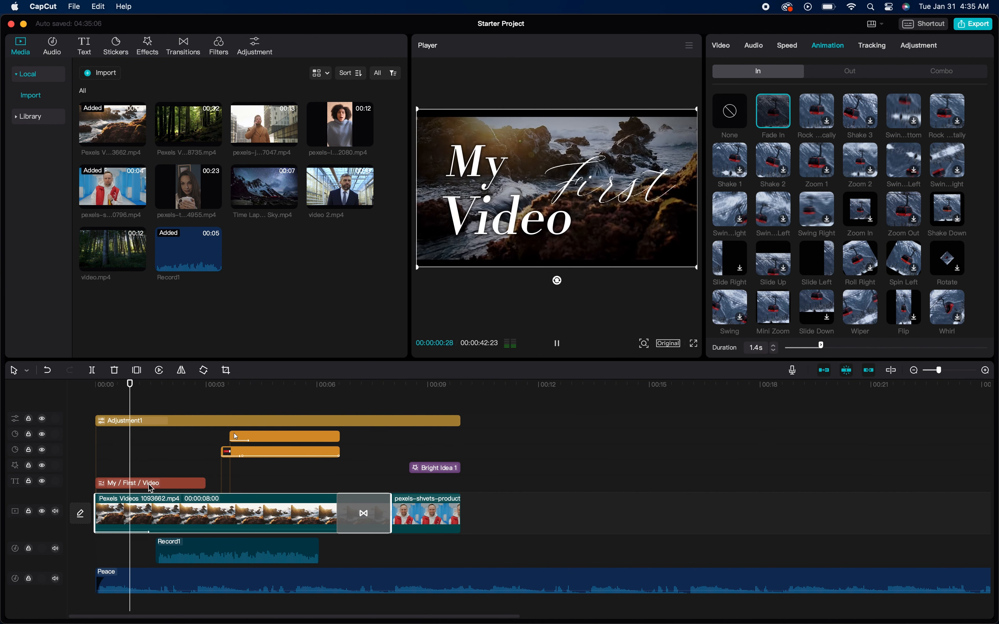
Shift the My / First / Video title to start about 0.9 s into the timeline and preview from near the start into the transition
drag(148, 484, 195, 491)
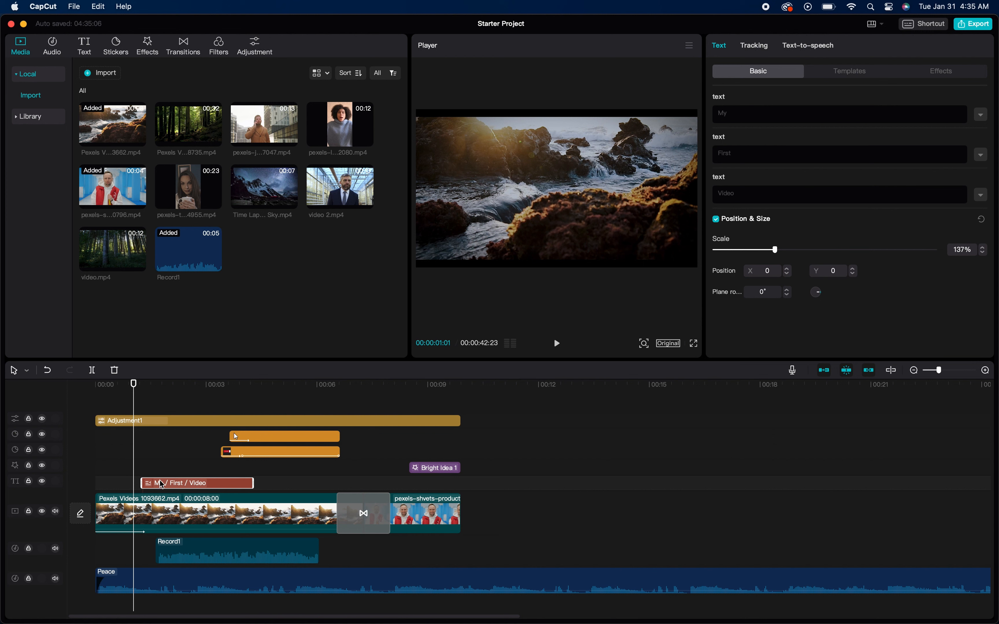
drag(162, 484, 149, 484)
click(101, 389)
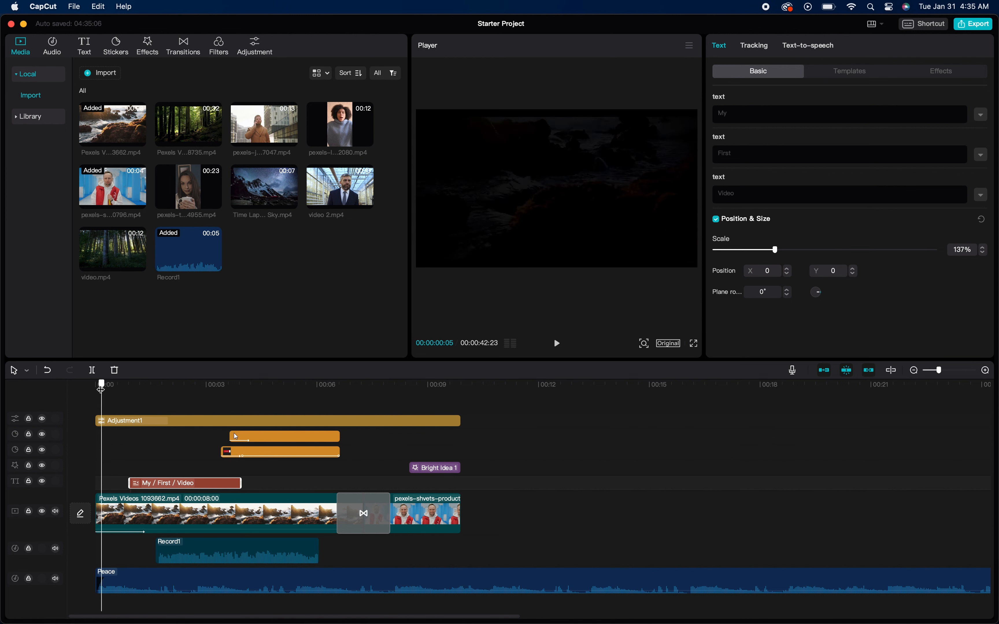
key(space)
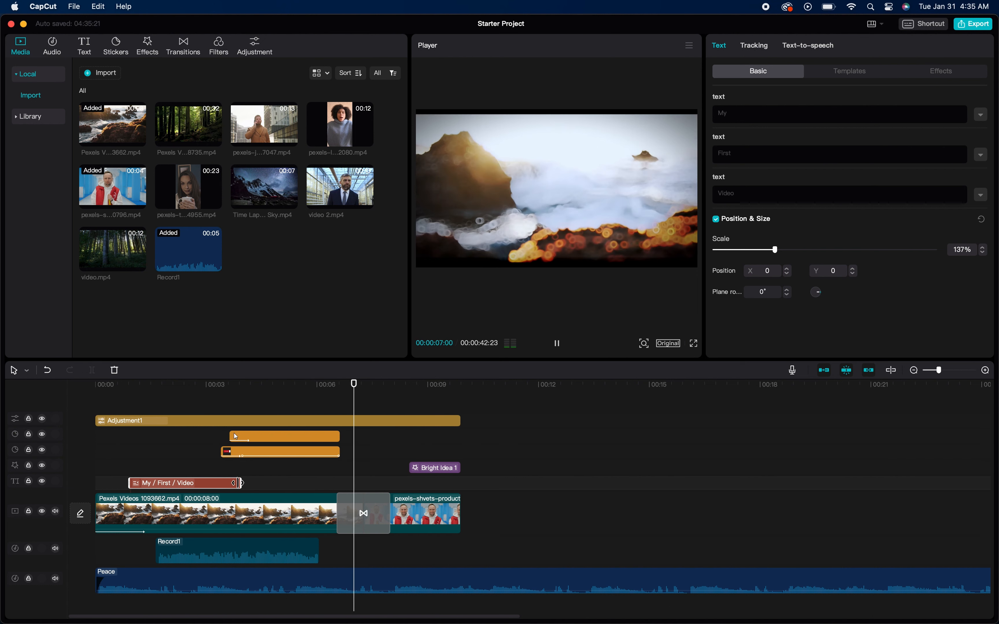
key(space)
Trim the title's end back to about 3.4 s on the timeline and play the project from near the start into the second clip
drag(237, 484, 221, 483)
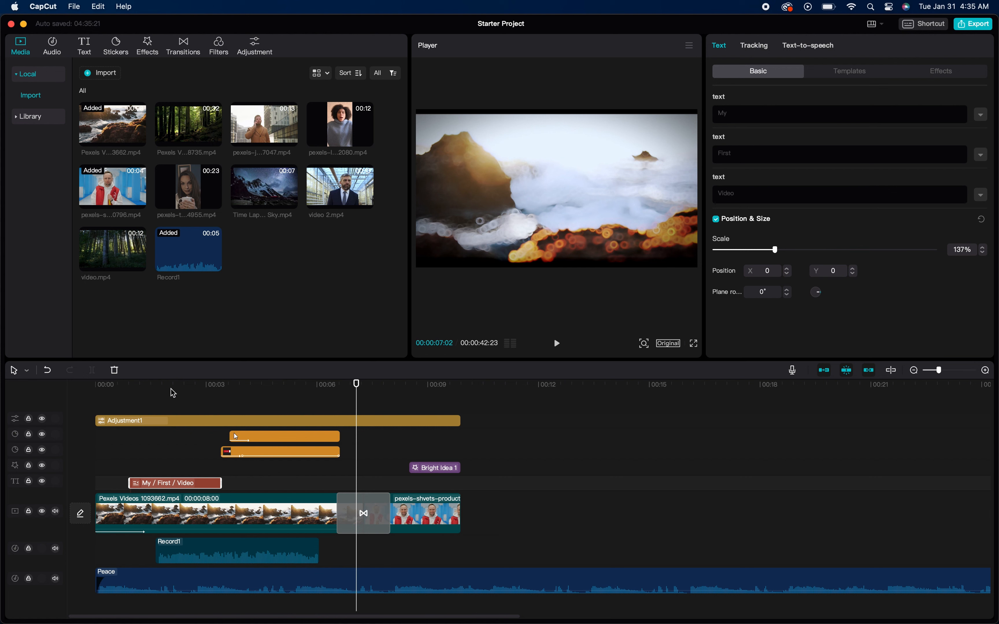
drag(172, 393, 151, 387)
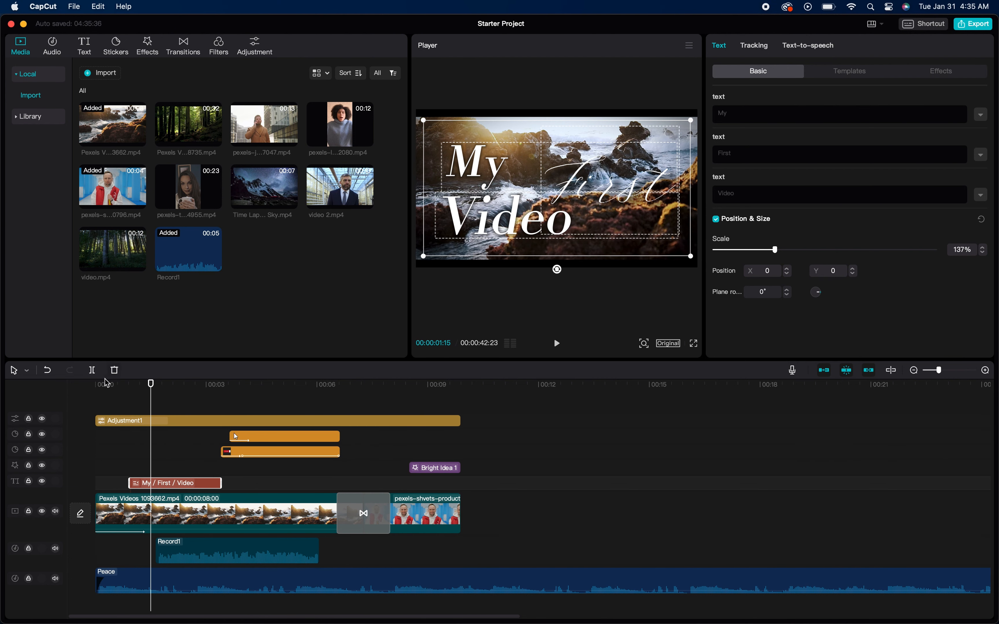
click(103, 389)
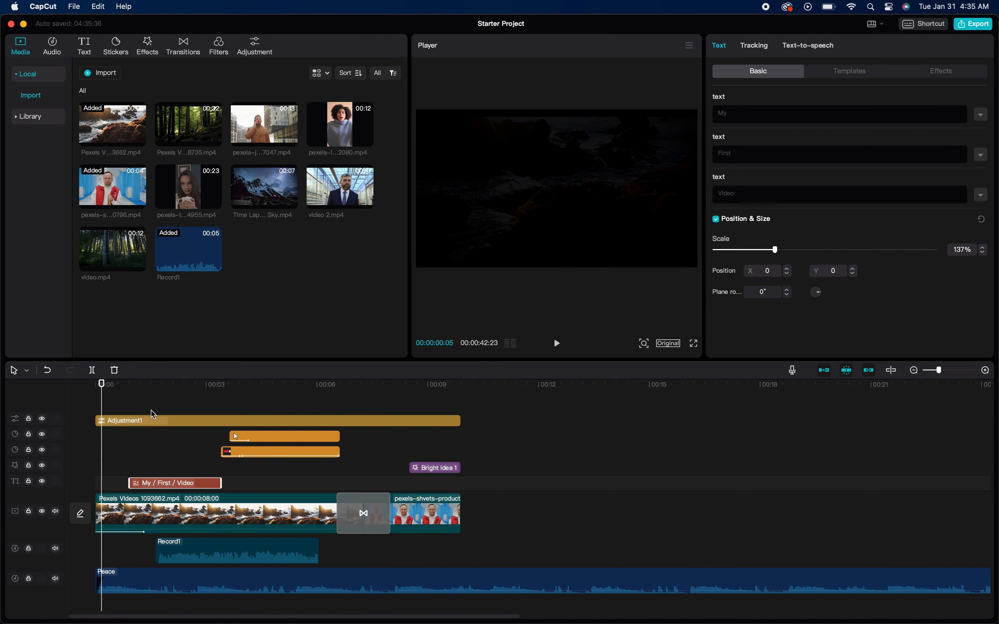
key(space)
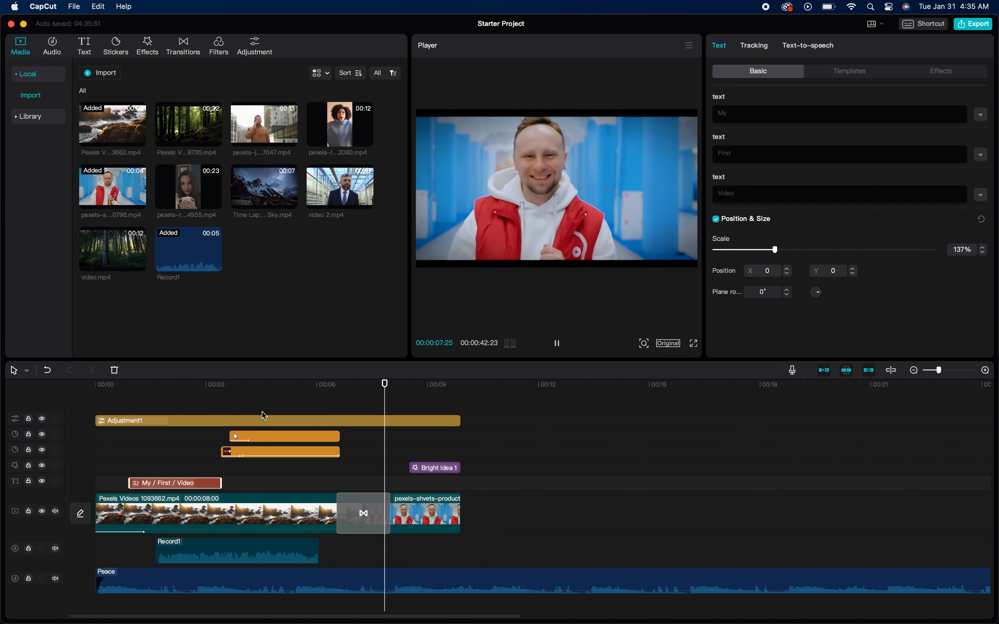
key(space)
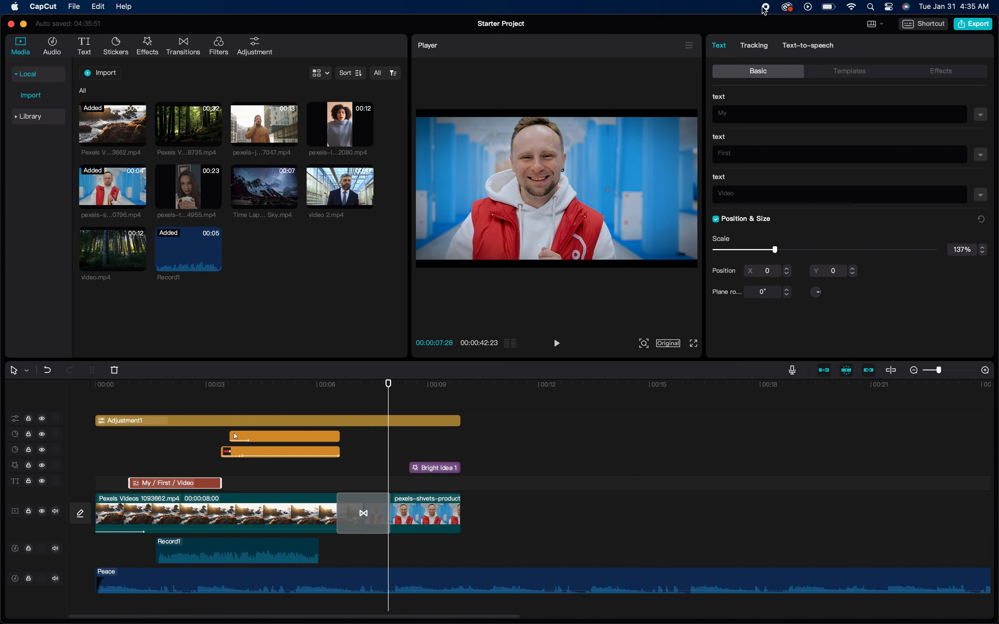